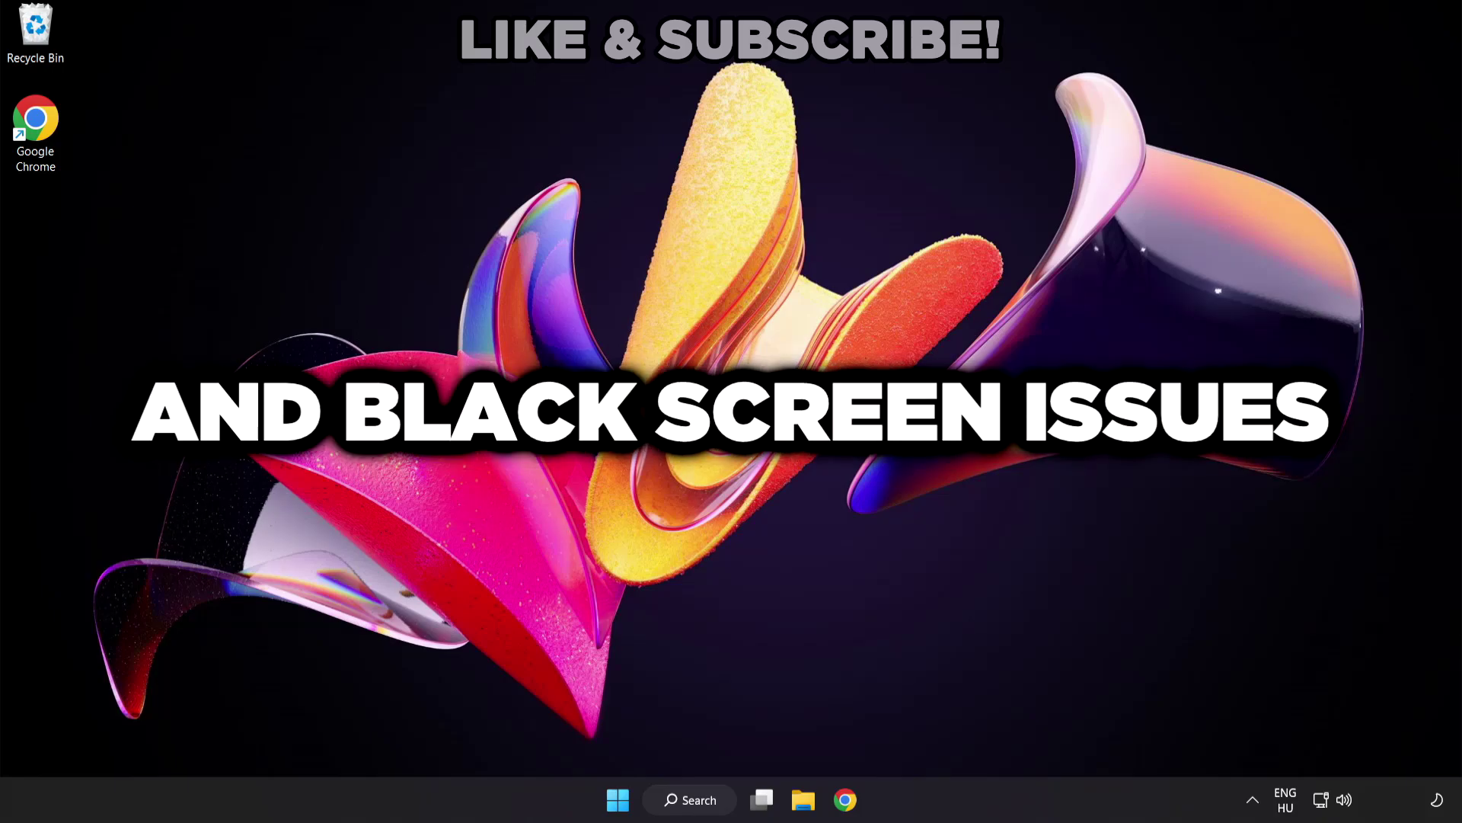
- Search Windows for 'device manager' so Device Manager shows as the best match
click(707, 809)
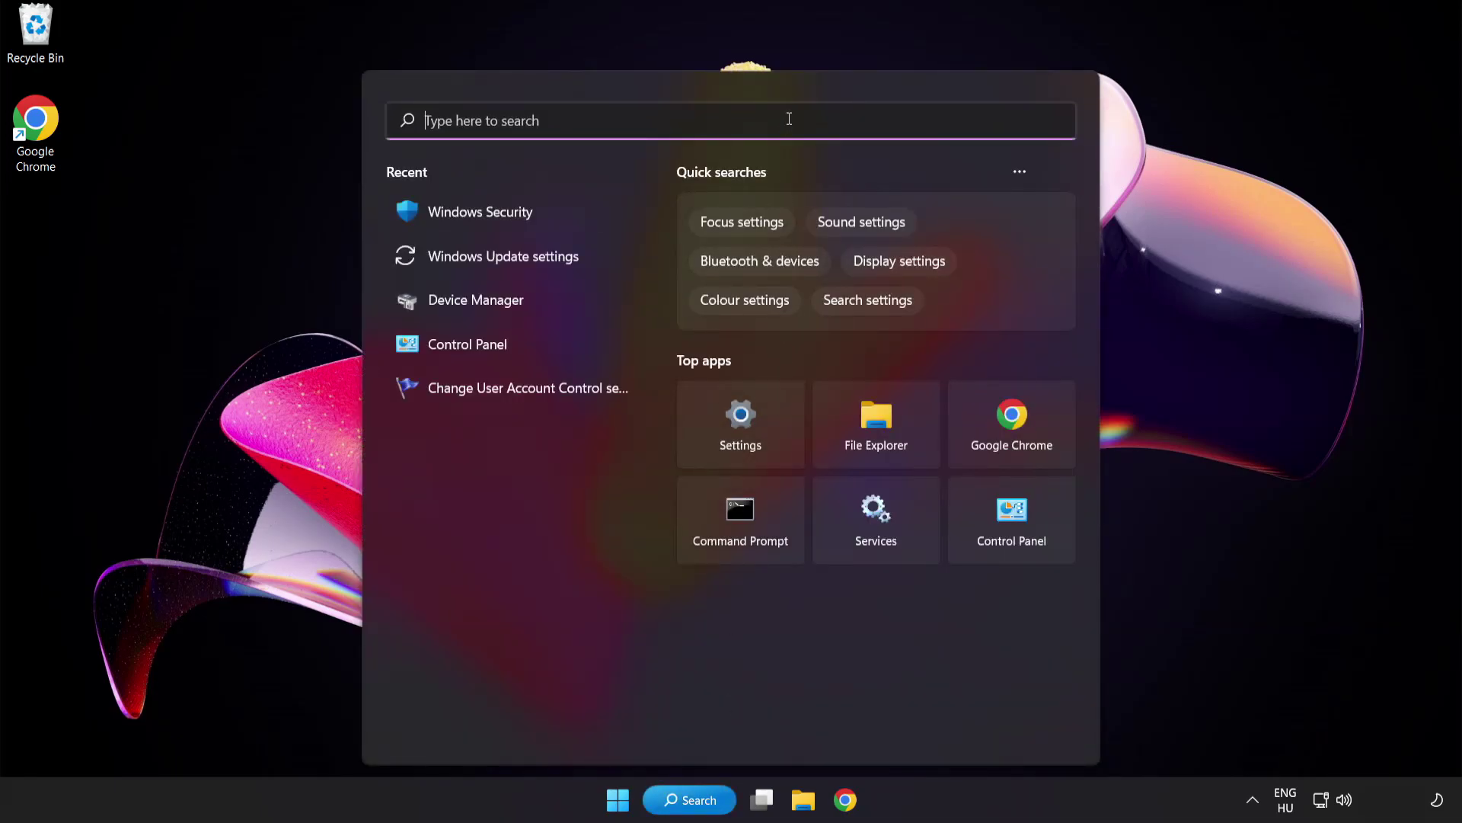
text(device manag)
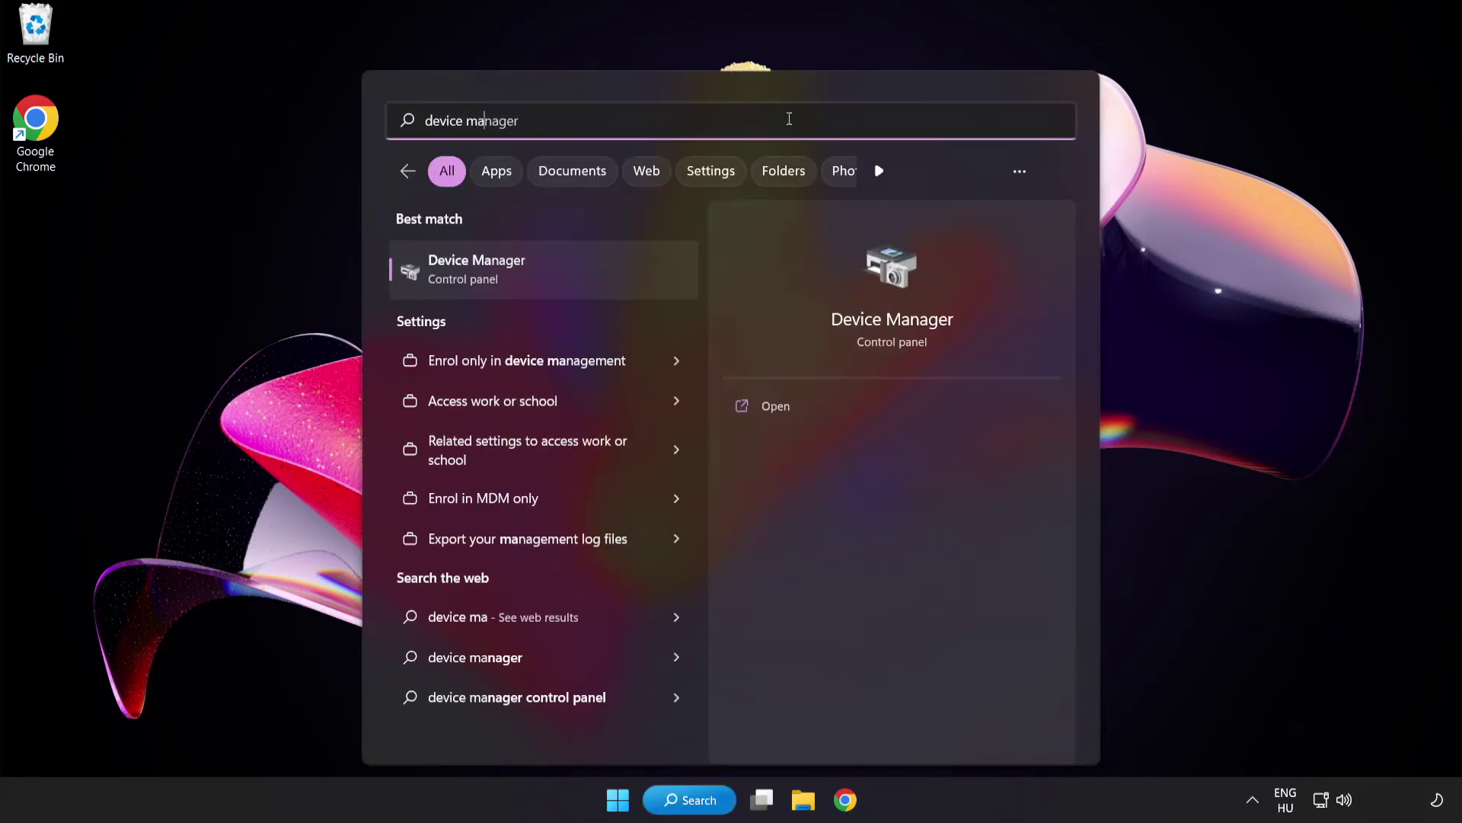
text(er)
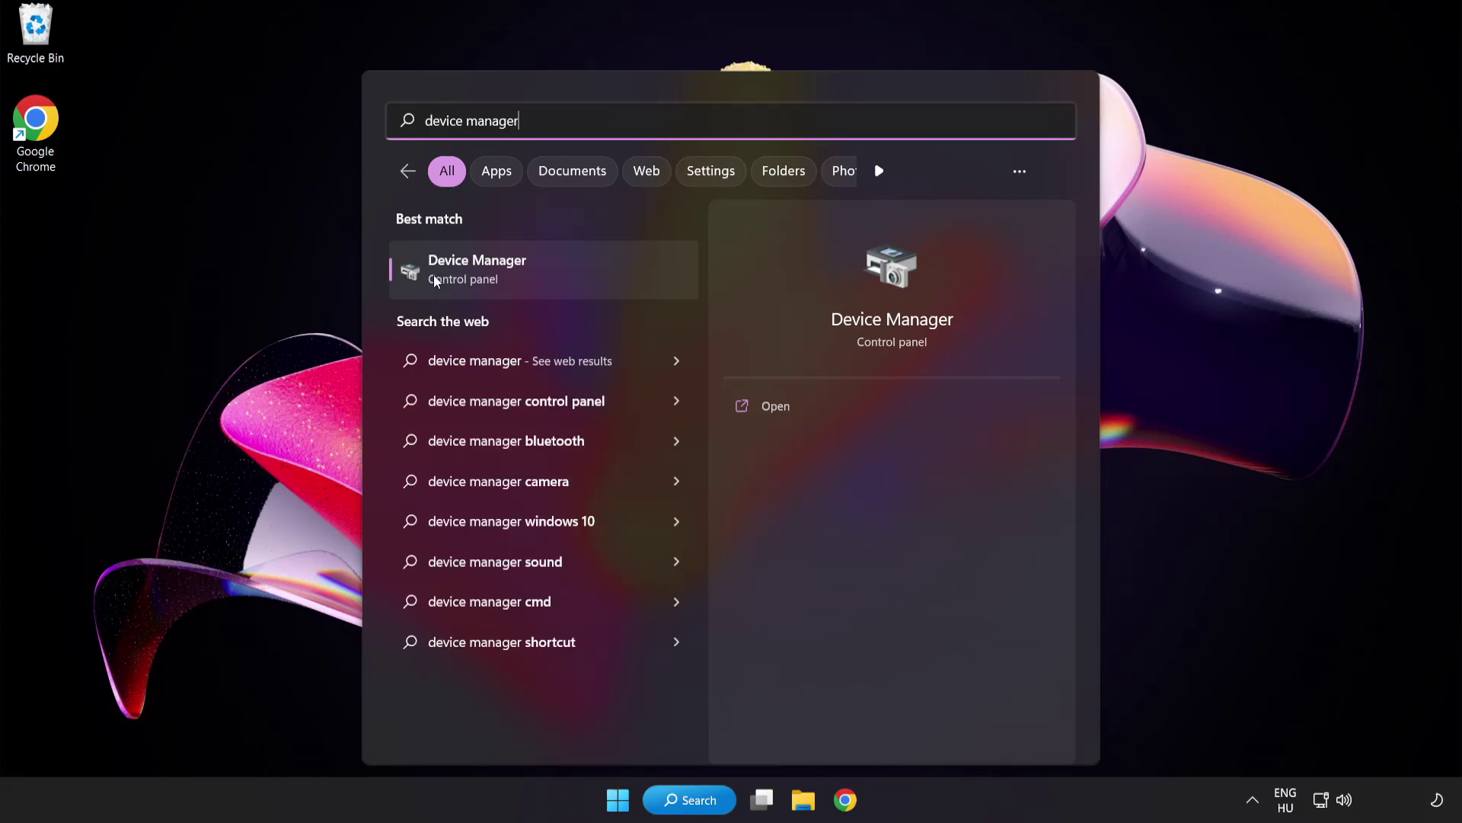
- Open Device Manager, expand Display adapters and bring up the VMware SVGA 3D adapter's options menu
click(584, 276)
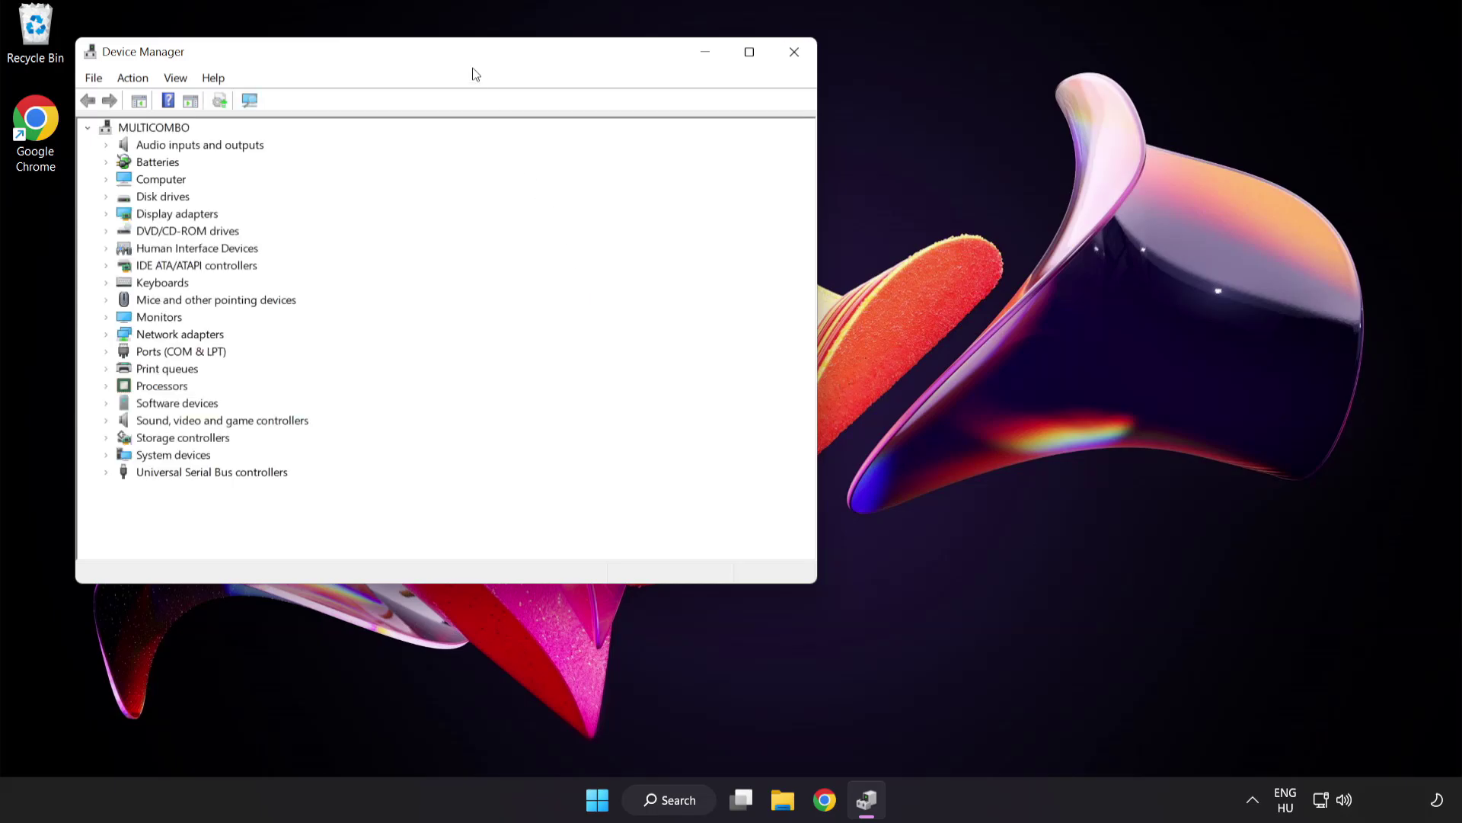
drag(472, 63, 716, 153)
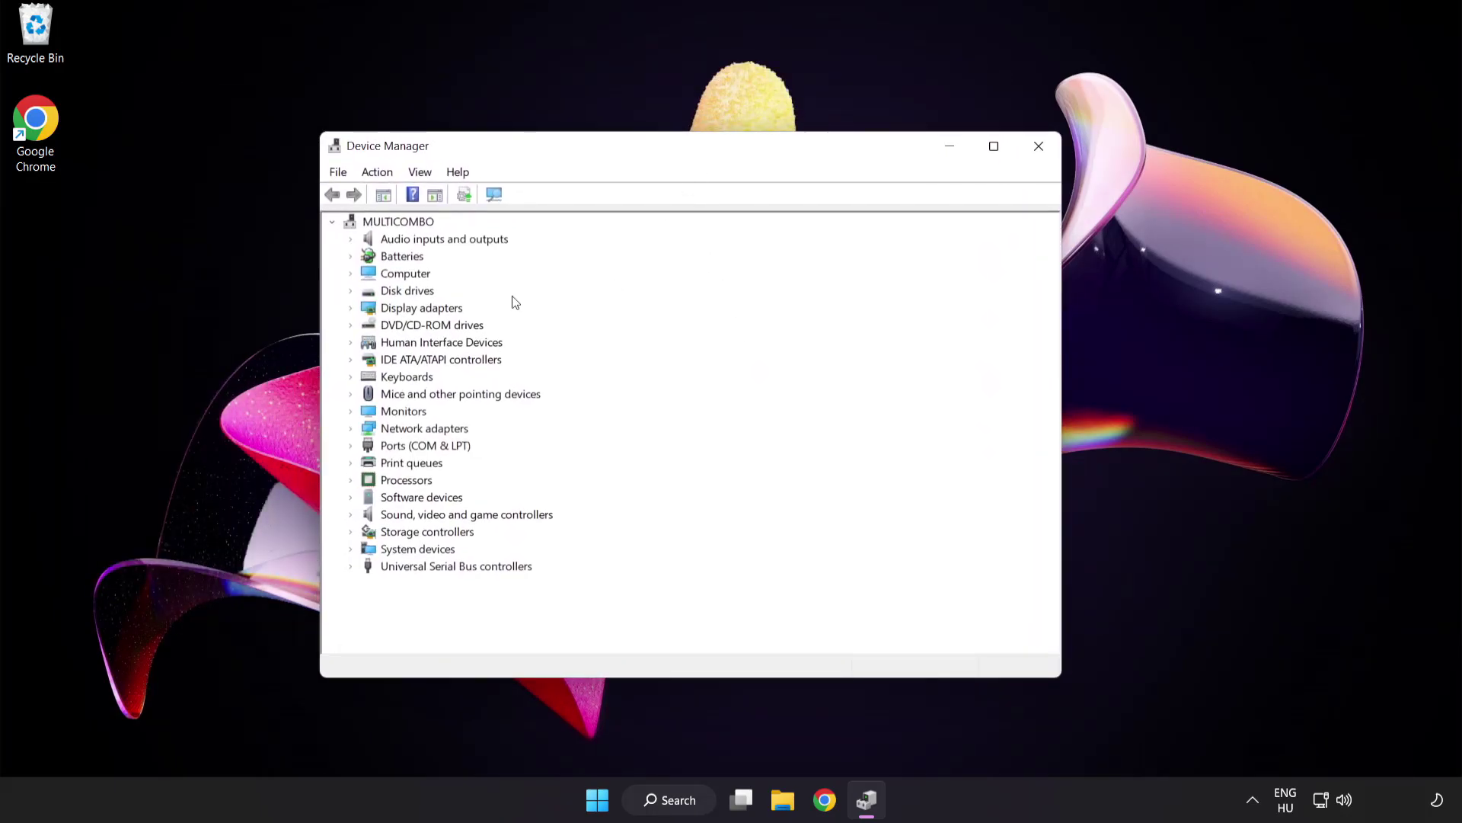
click(427, 312)
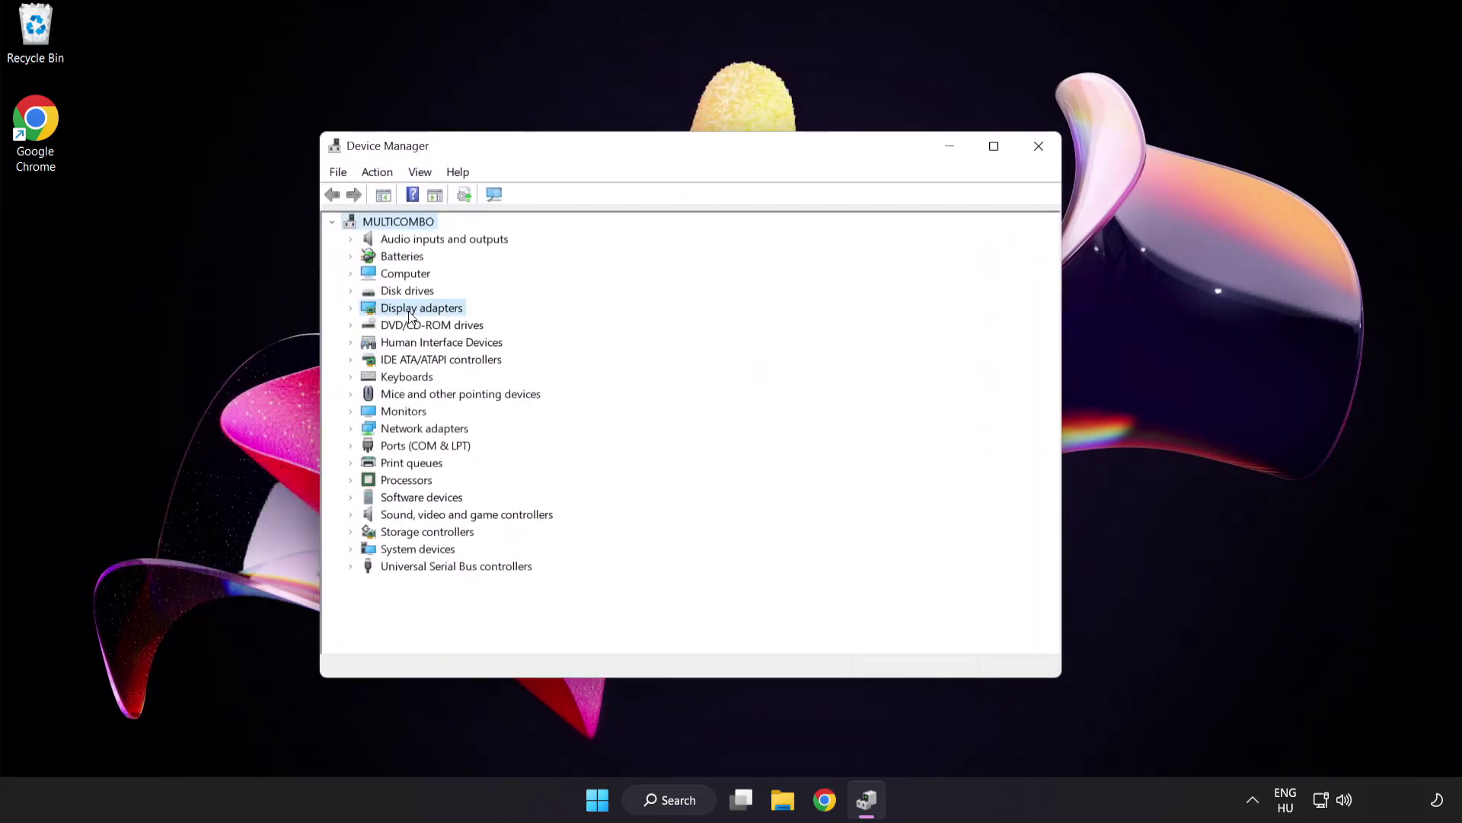
click(352, 310)
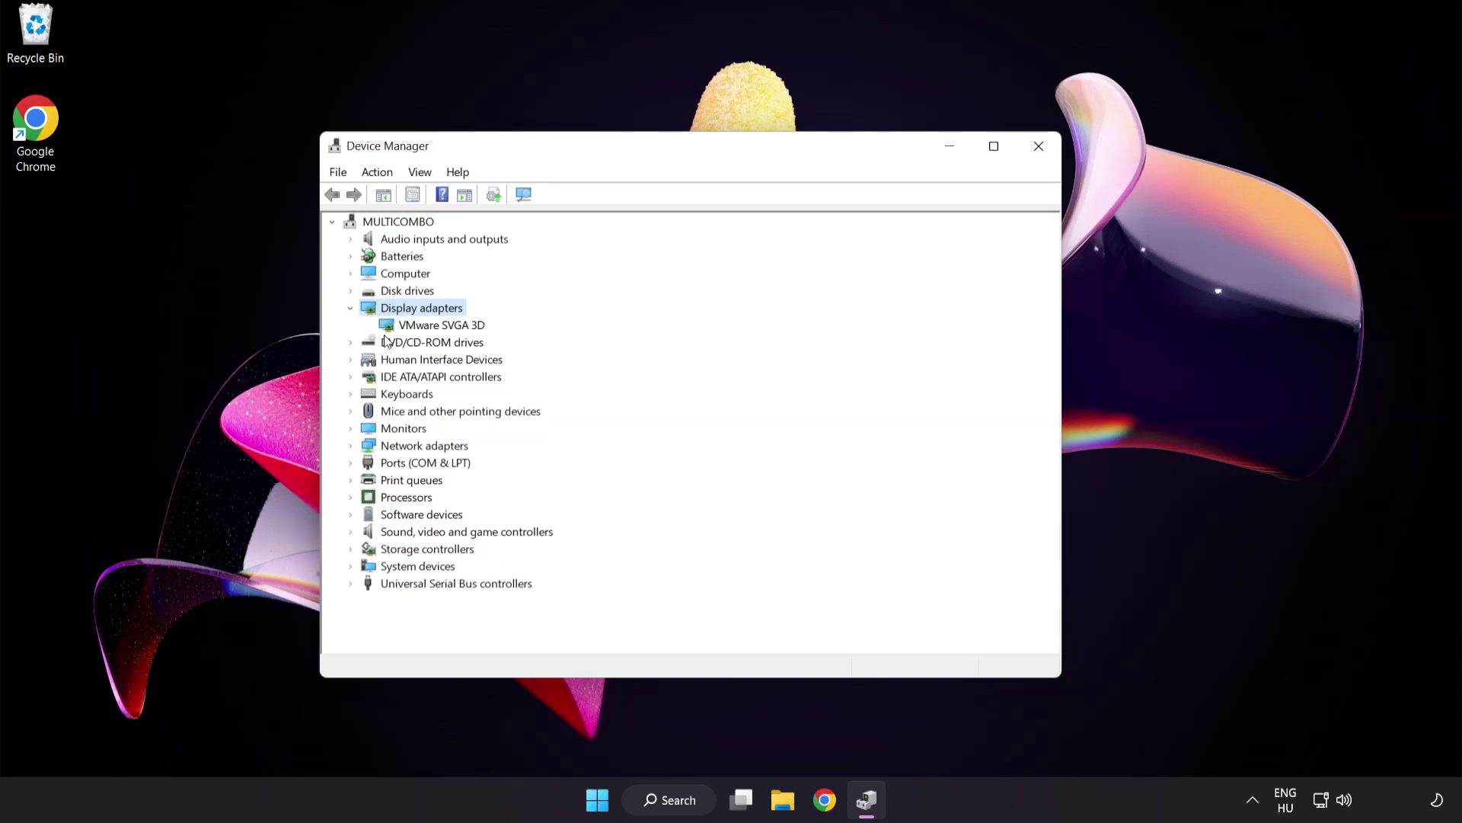
click(405, 327)
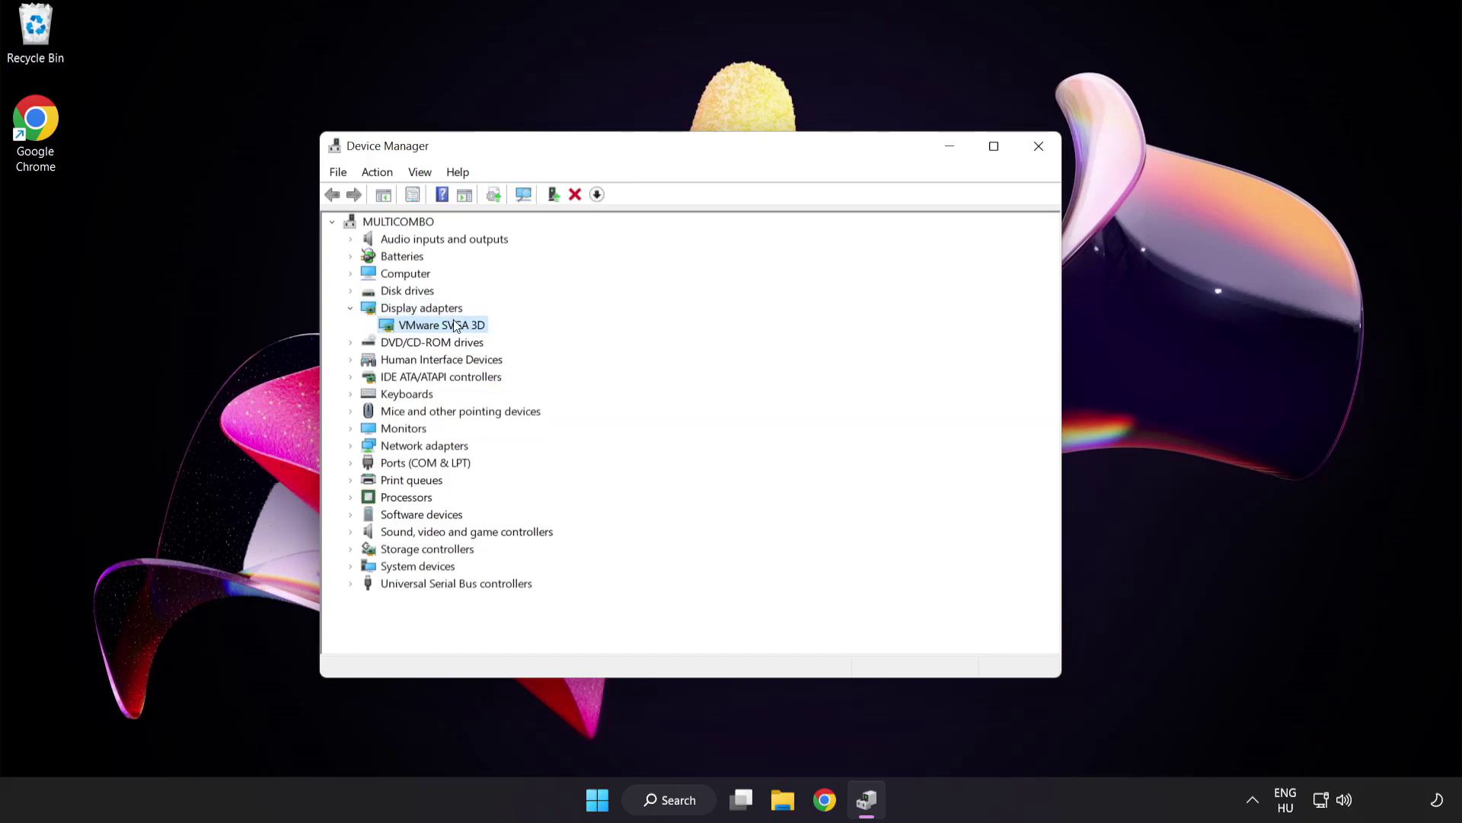
right_click(431, 326)
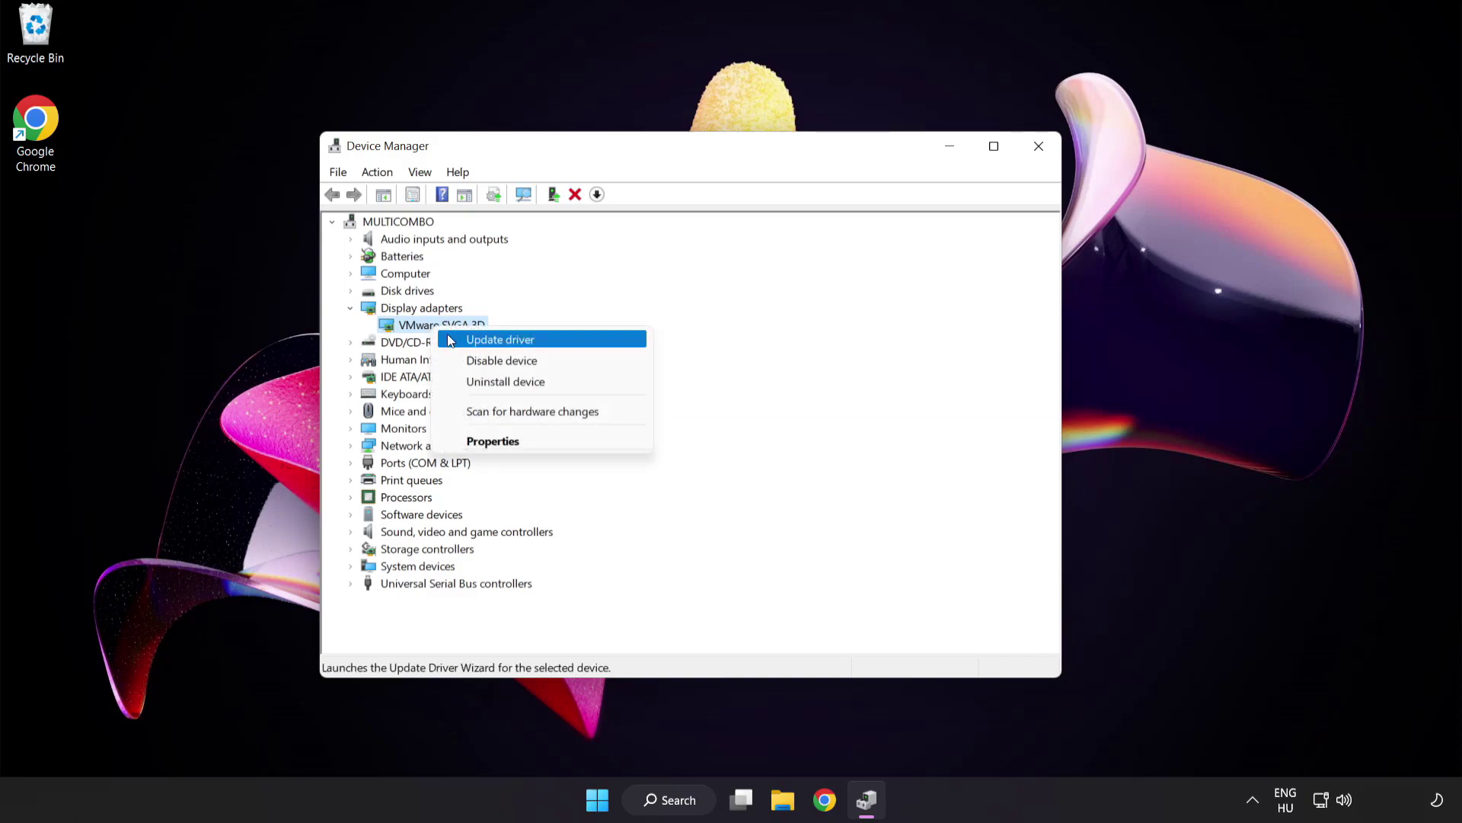
- Search automatically for a VMware SVGA 3D driver; the best driver is already installed
click(569, 344)
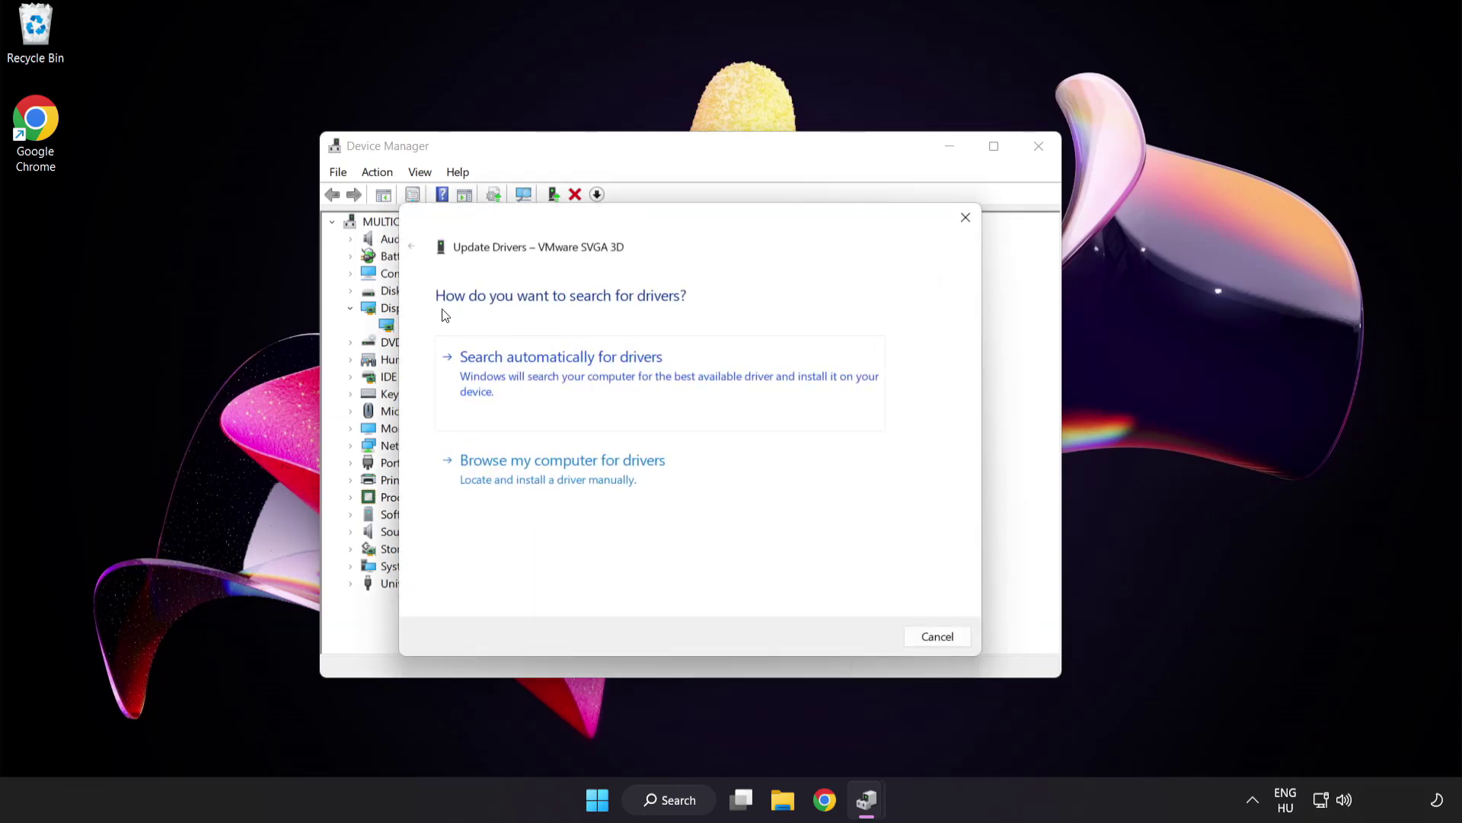
click(638, 377)
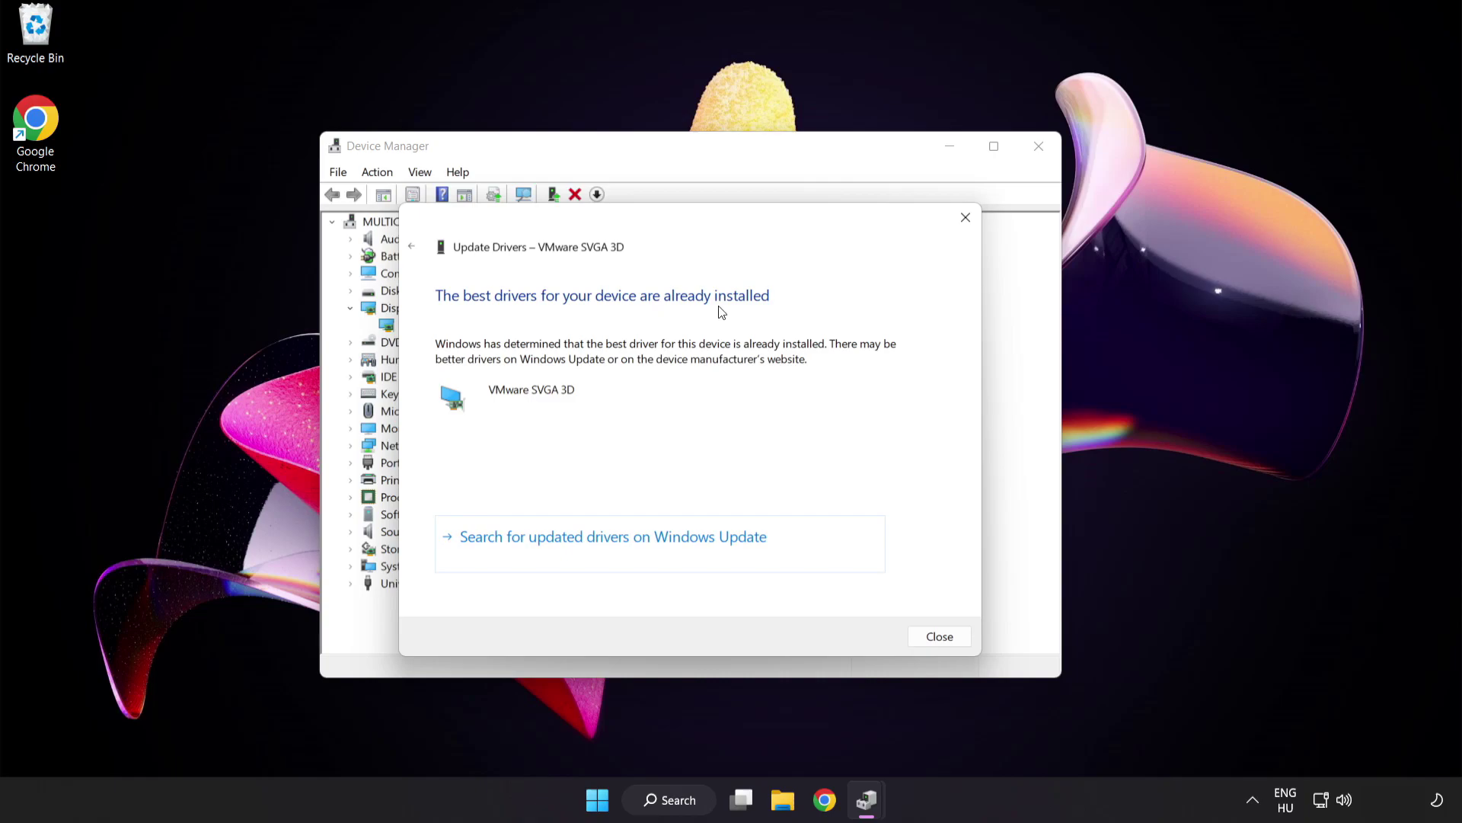
click(935, 639)
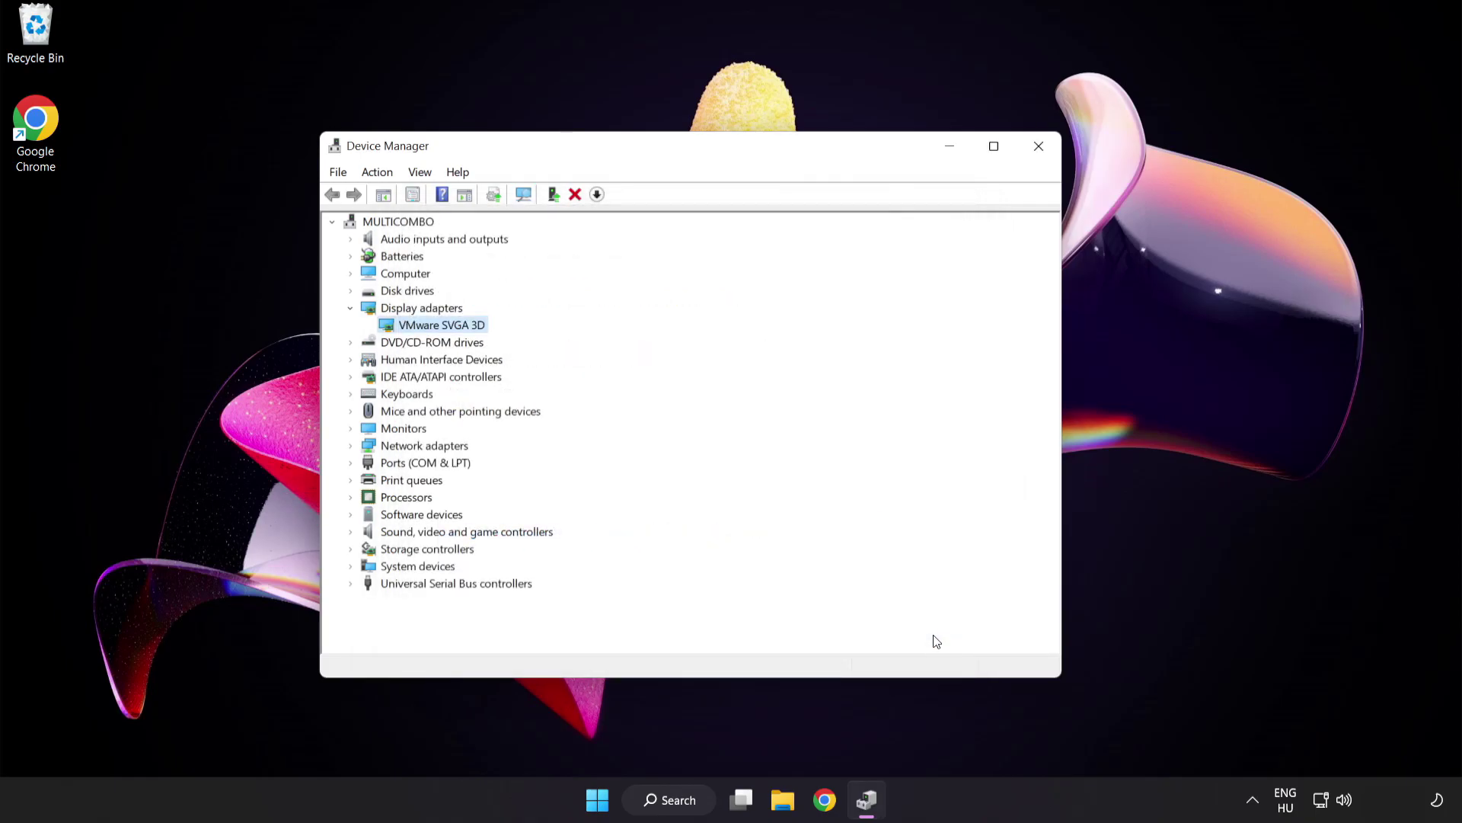
- Close Device Manager and search Windows for 'update'
click(1038, 147)
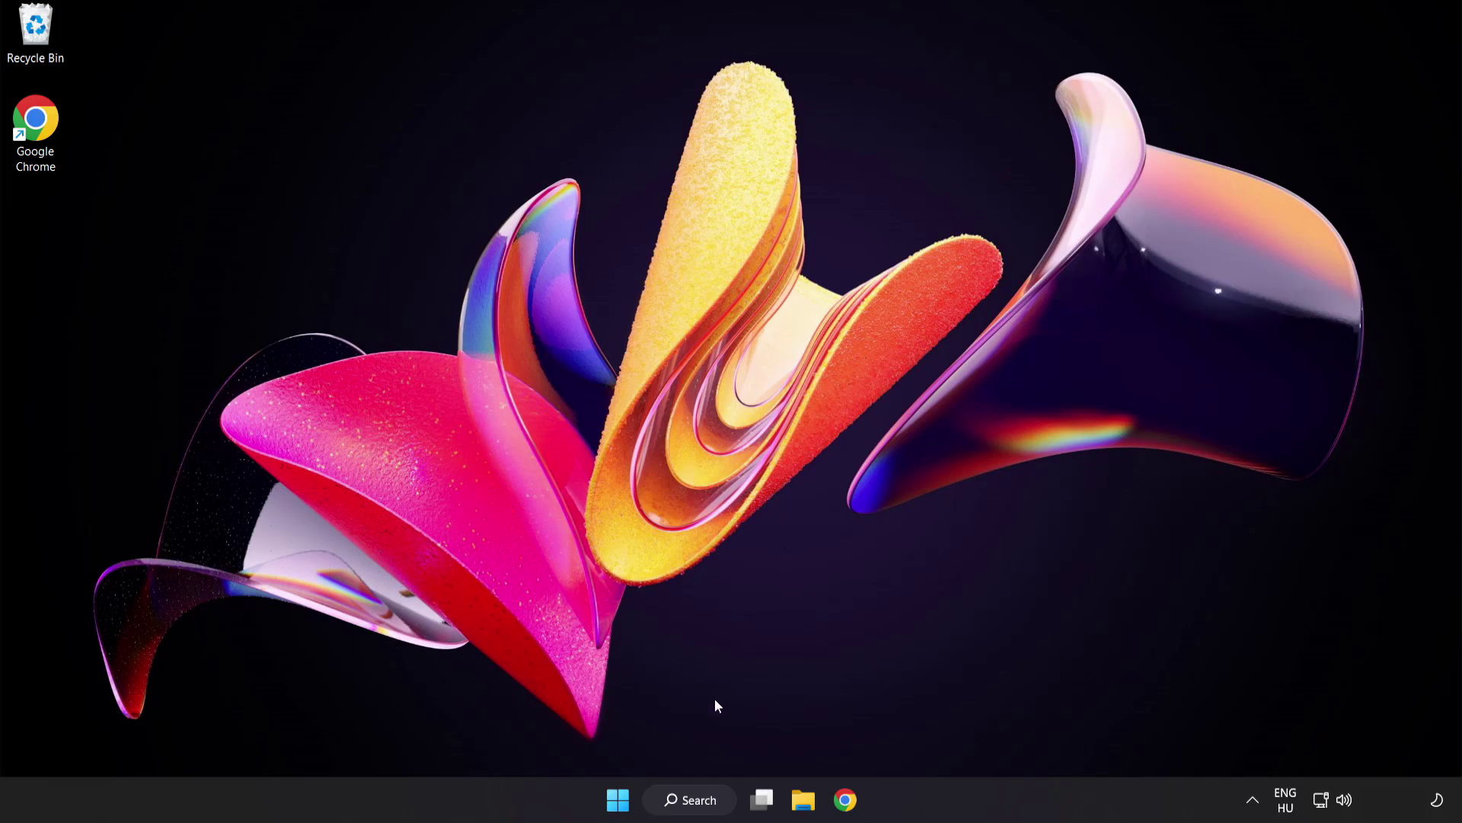
click(683, 802)
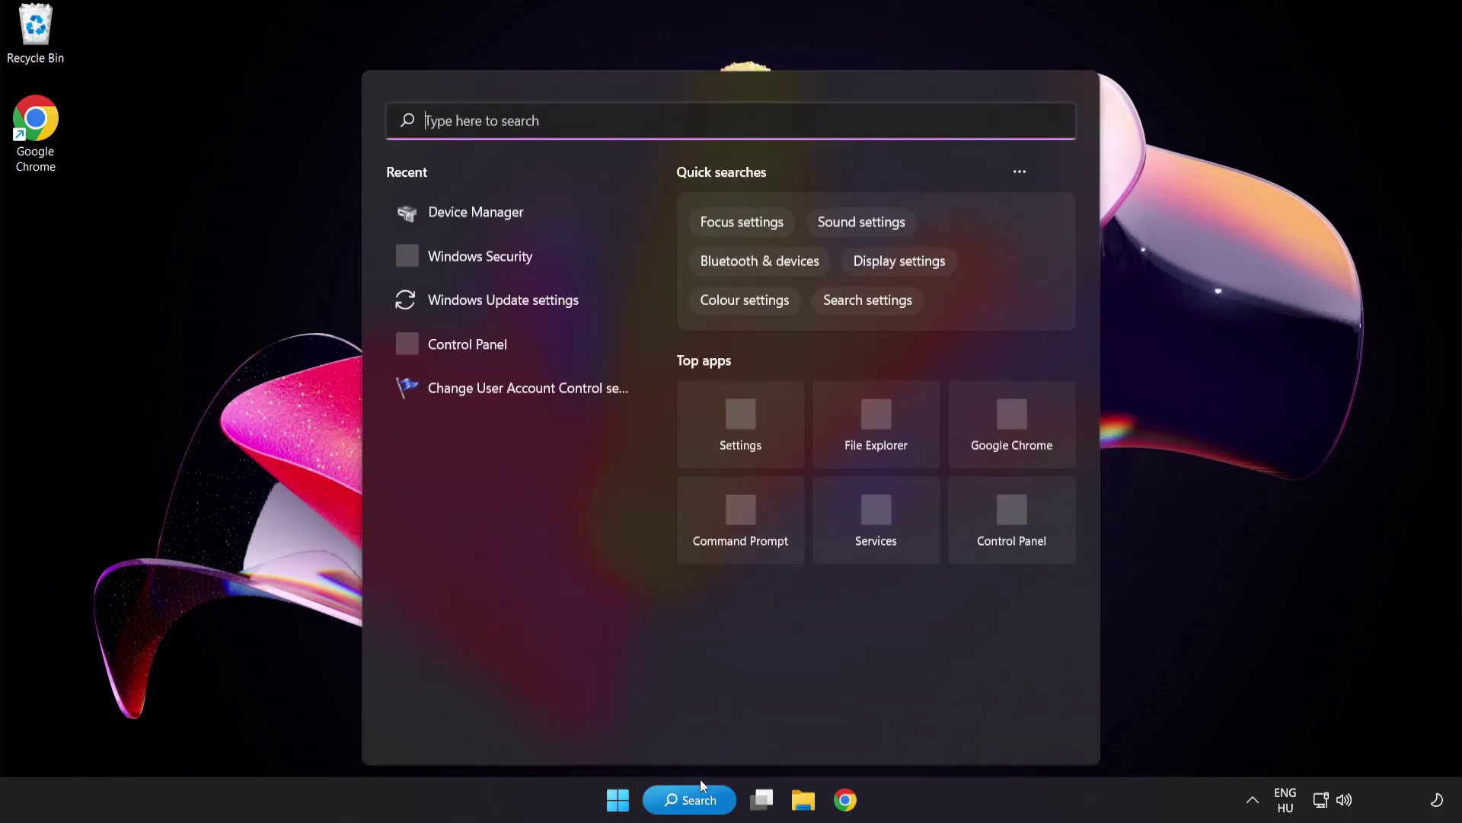
text(update)
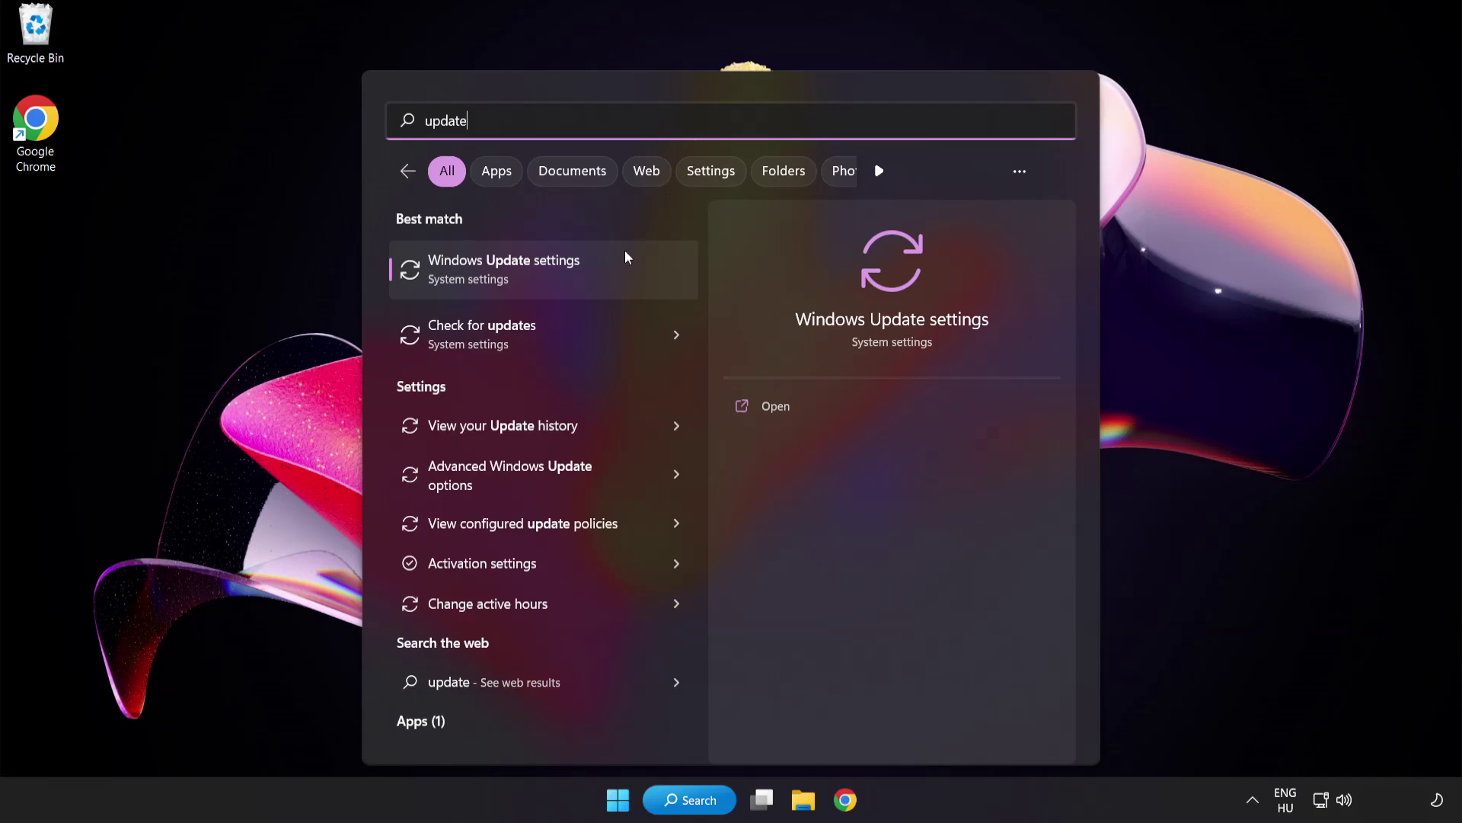
- Check Windows Update for new updates, find the PC up to date, and close Settings
click(559, 277)
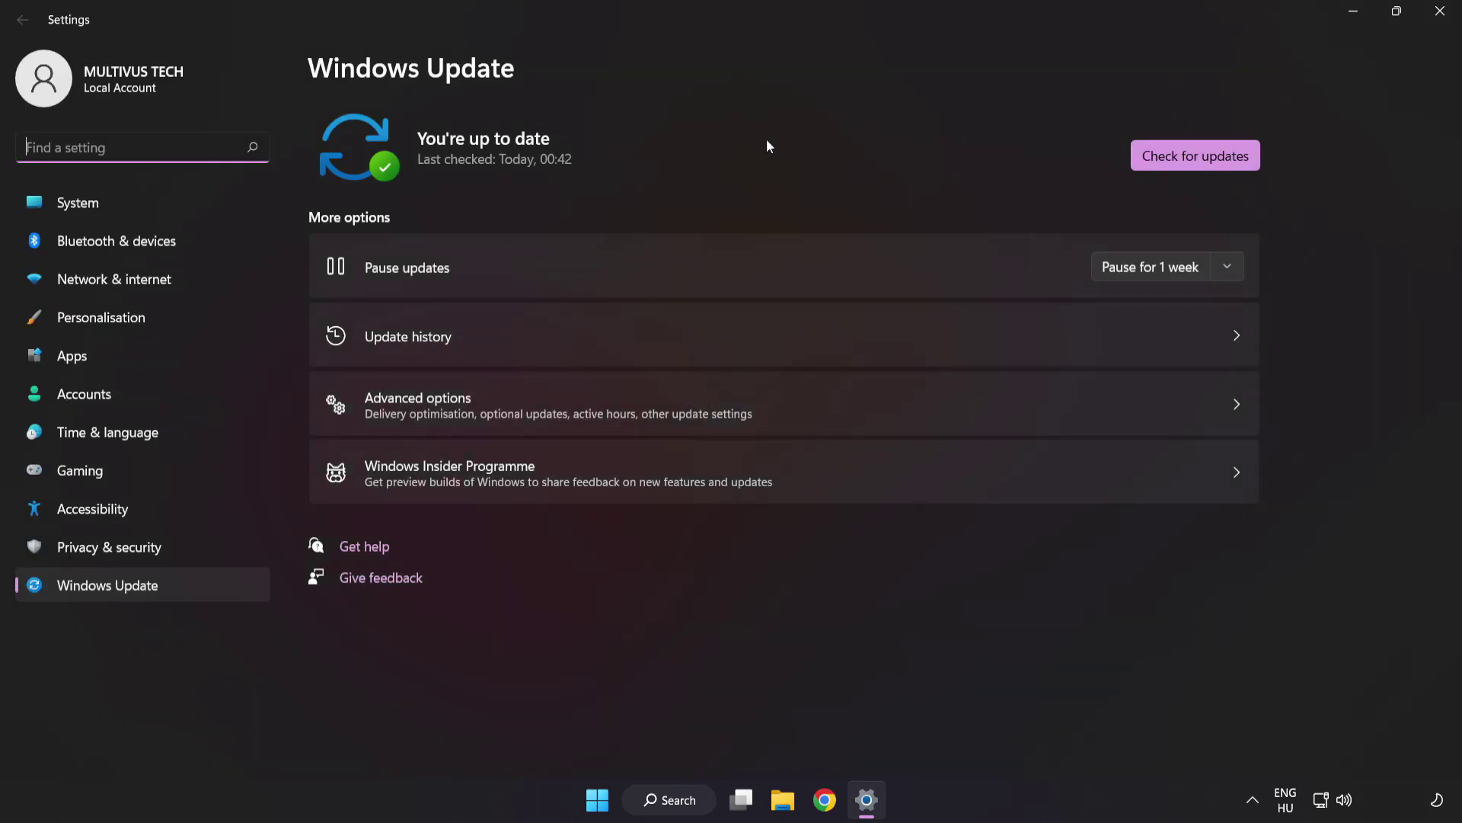
click(1192, 165)
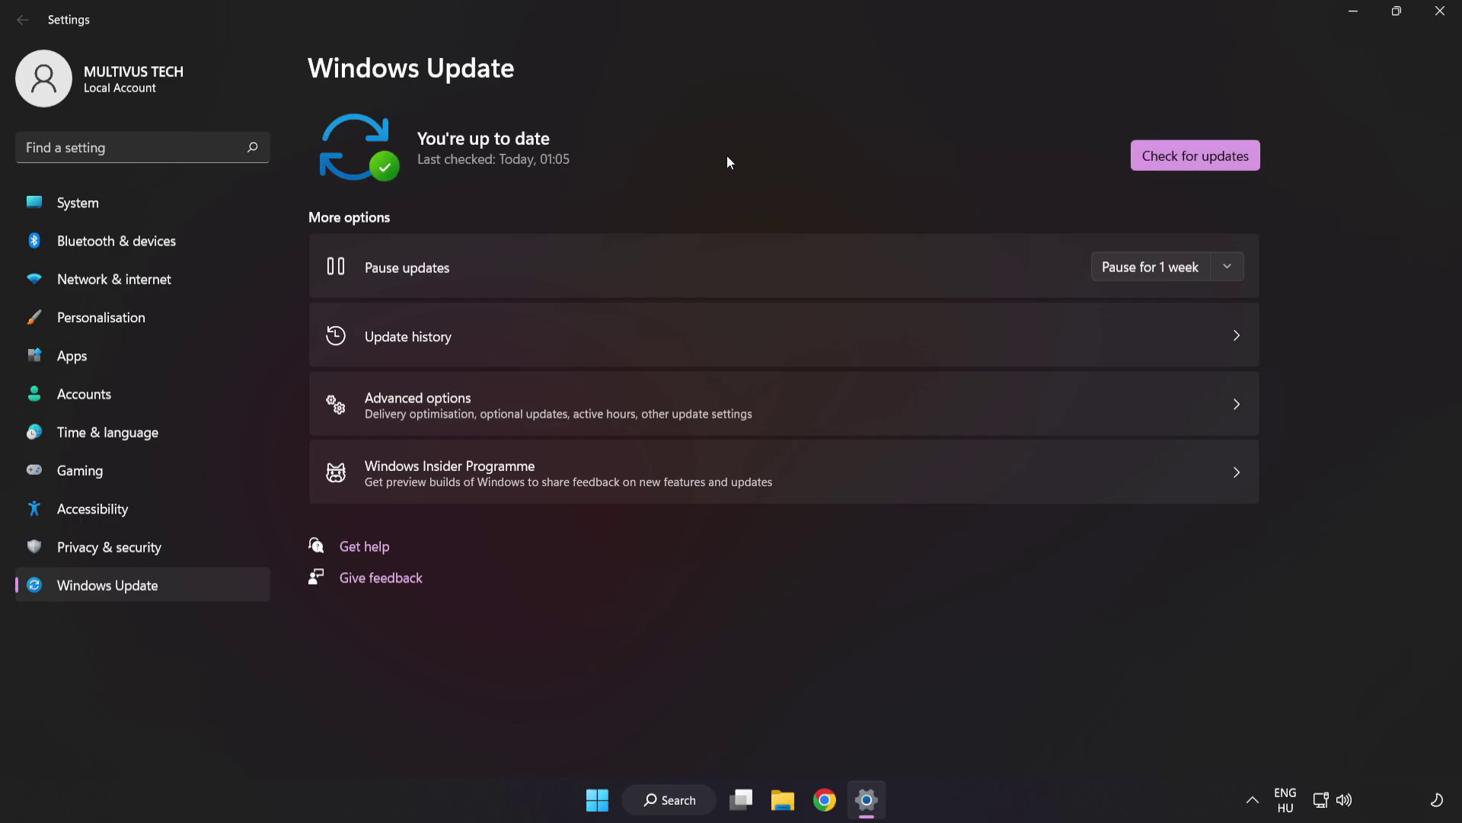
click(1438, 15)
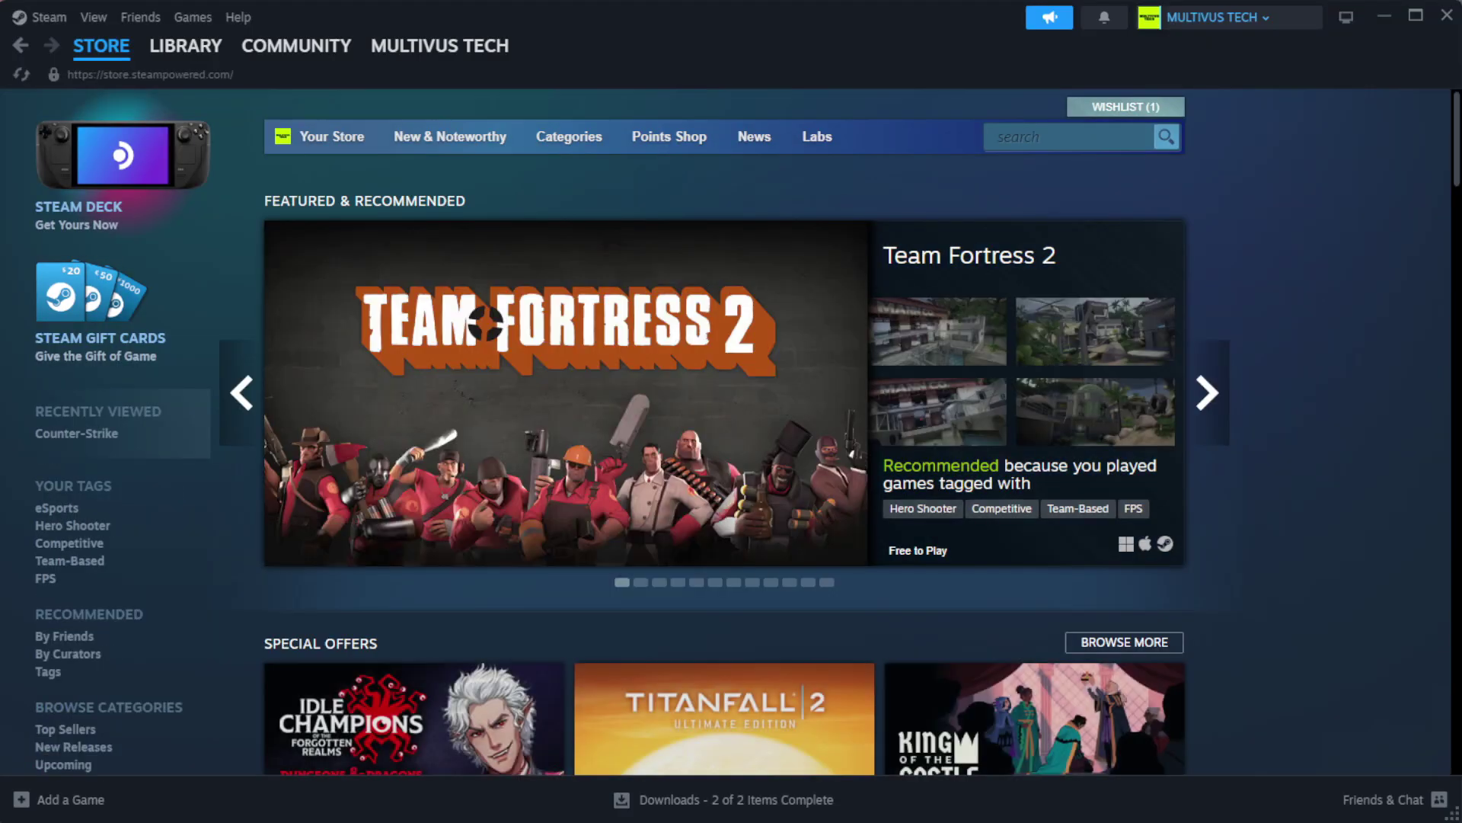
- Go to Steam's Library home and bring up the not-working game's menu under Favorites
mouse_move(213, 55)
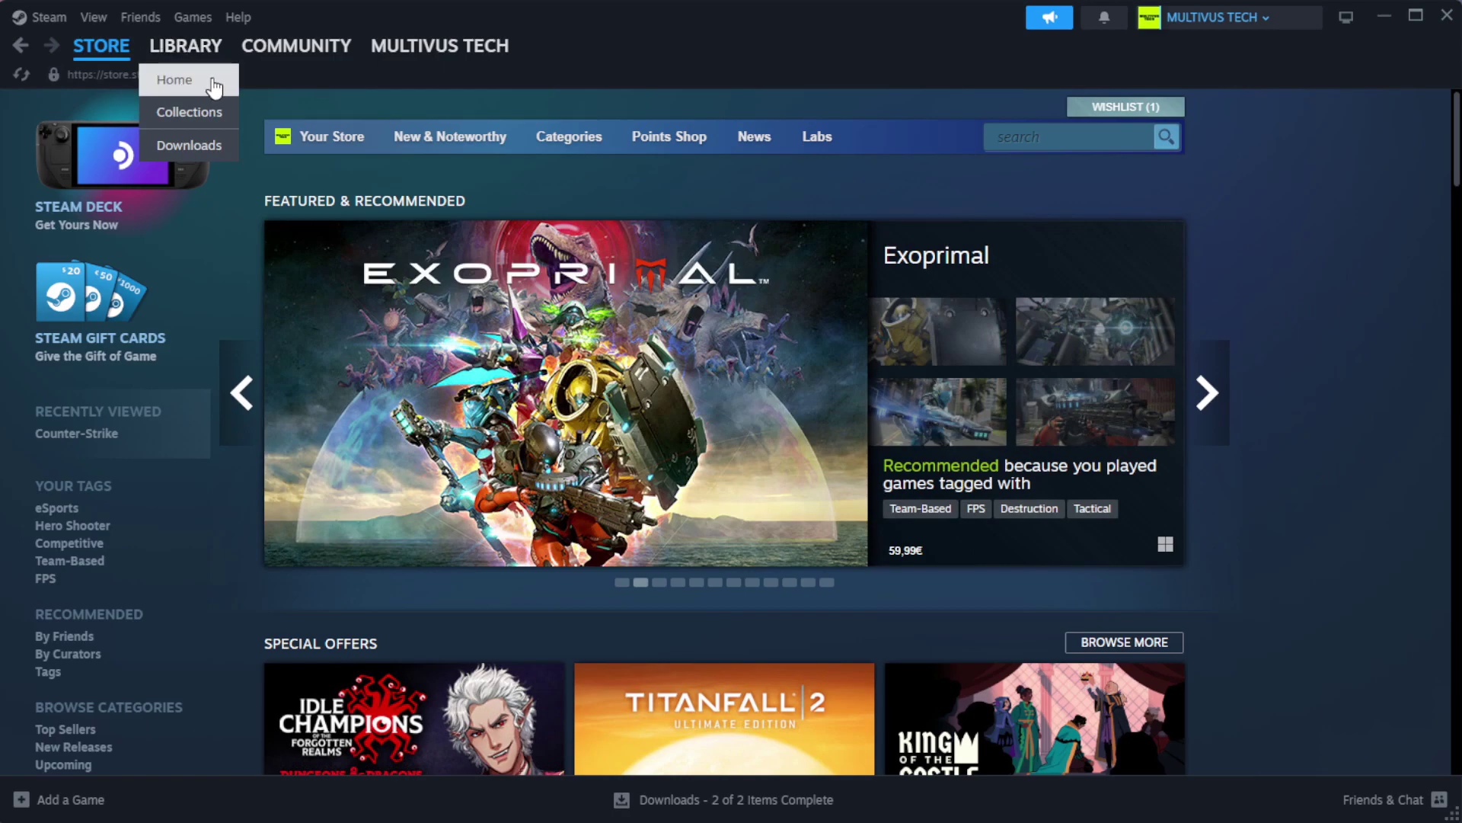
click(212, 79)
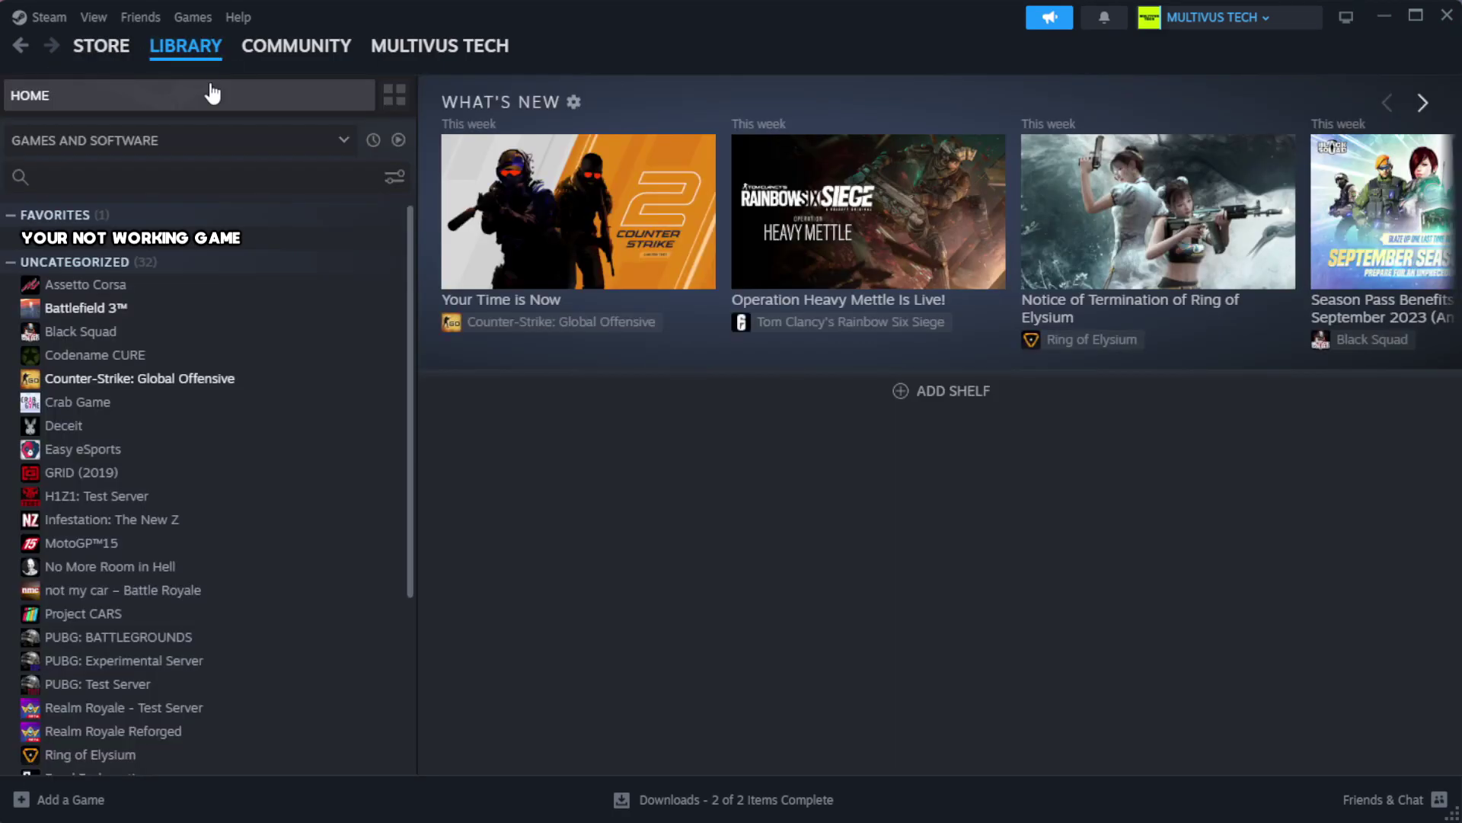
right_click(360, 241)
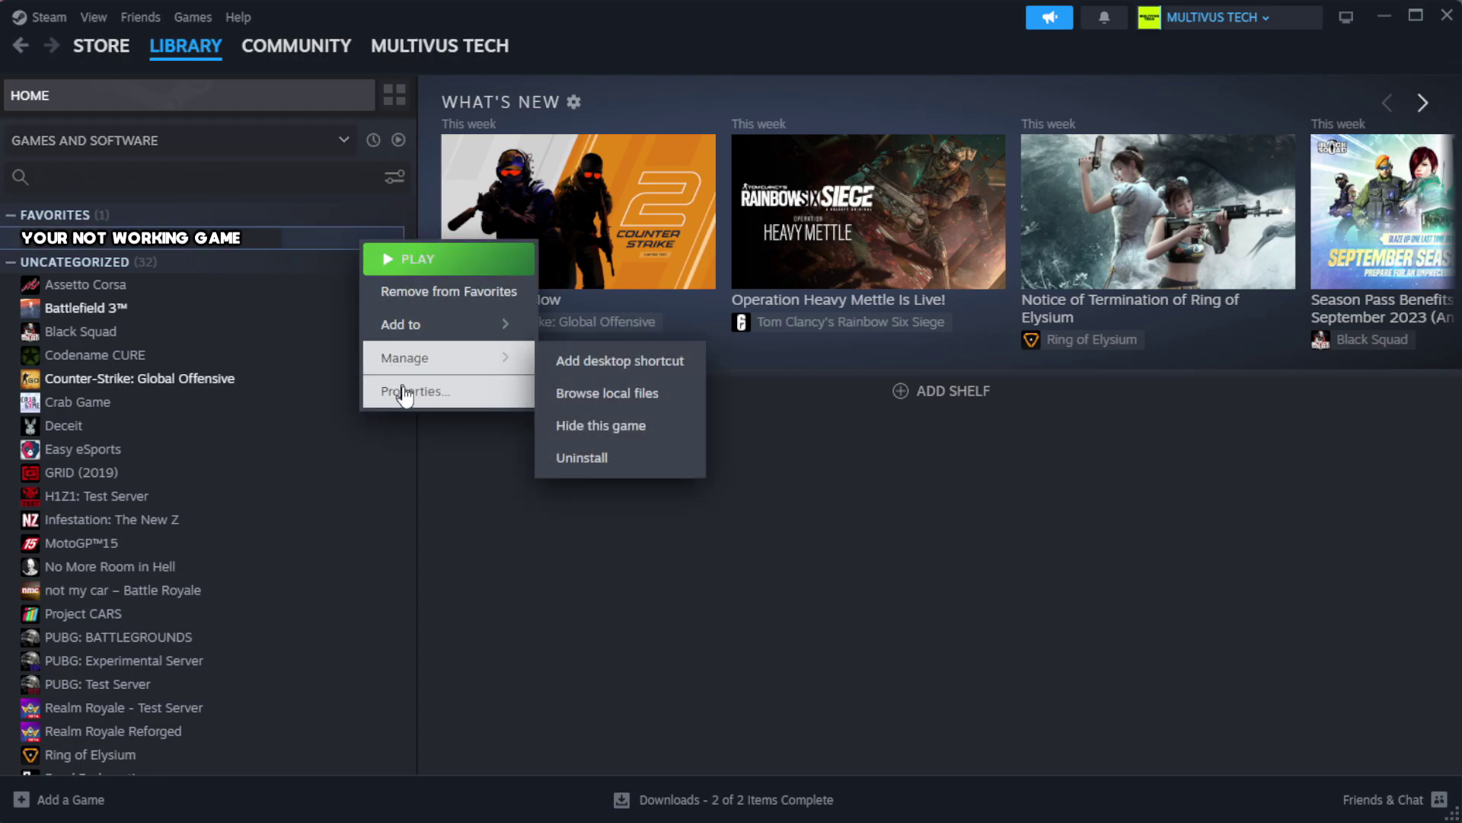
- Verify the integrity of the game's installed files, with all 1039 files validated
click(457, 400)
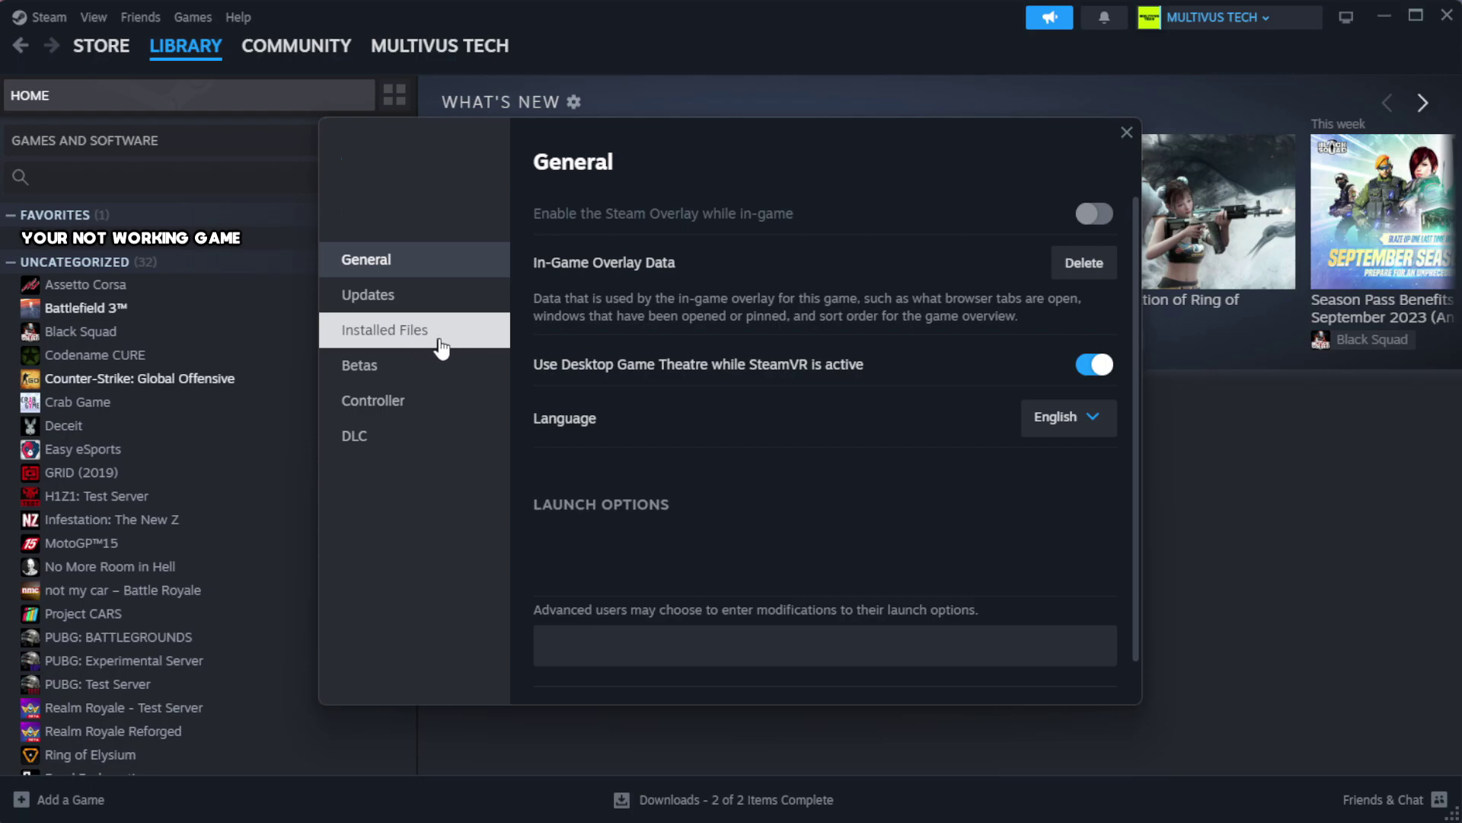
click(480, 347)
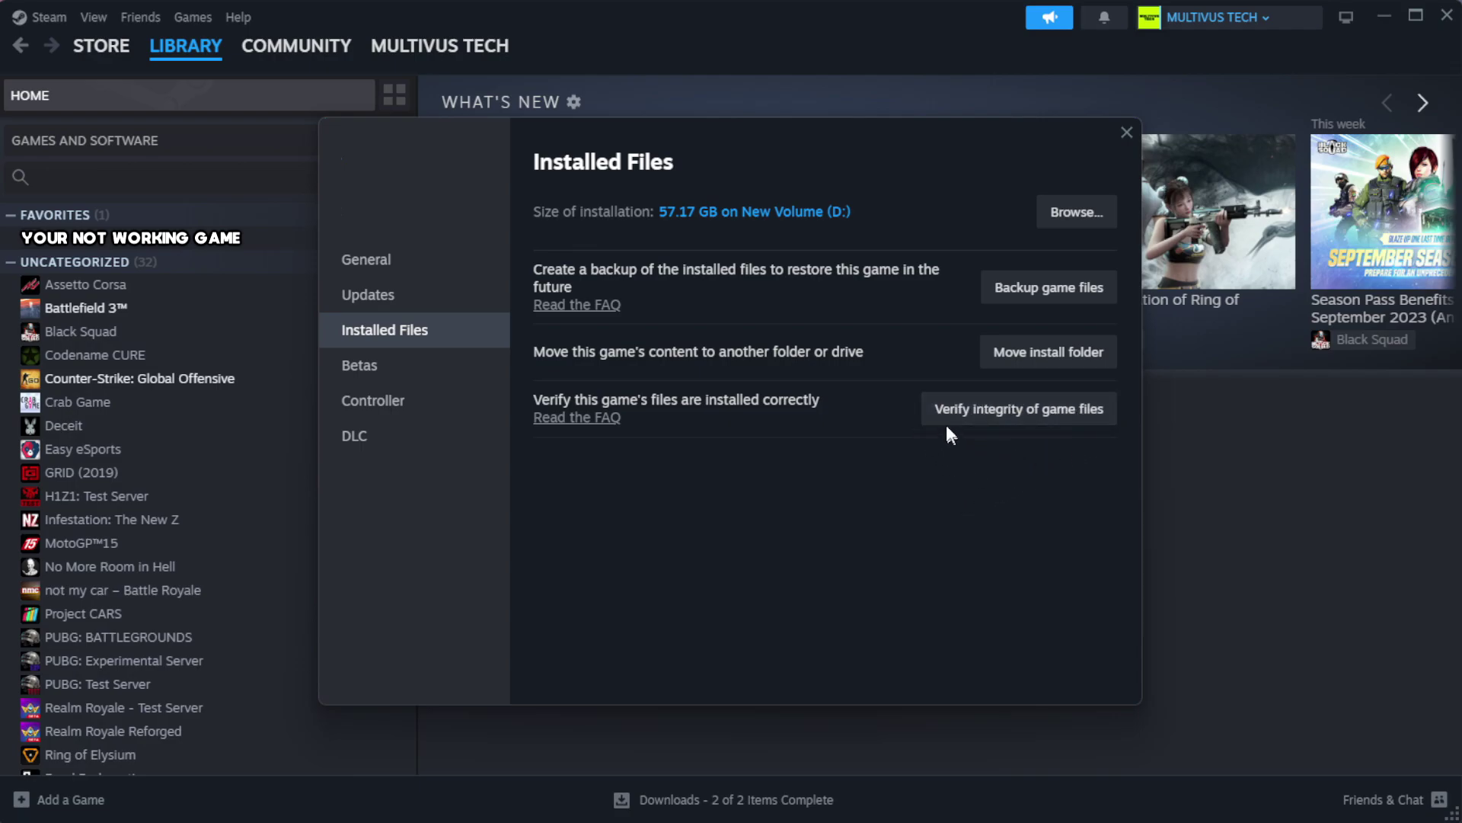
click(1029, 423)
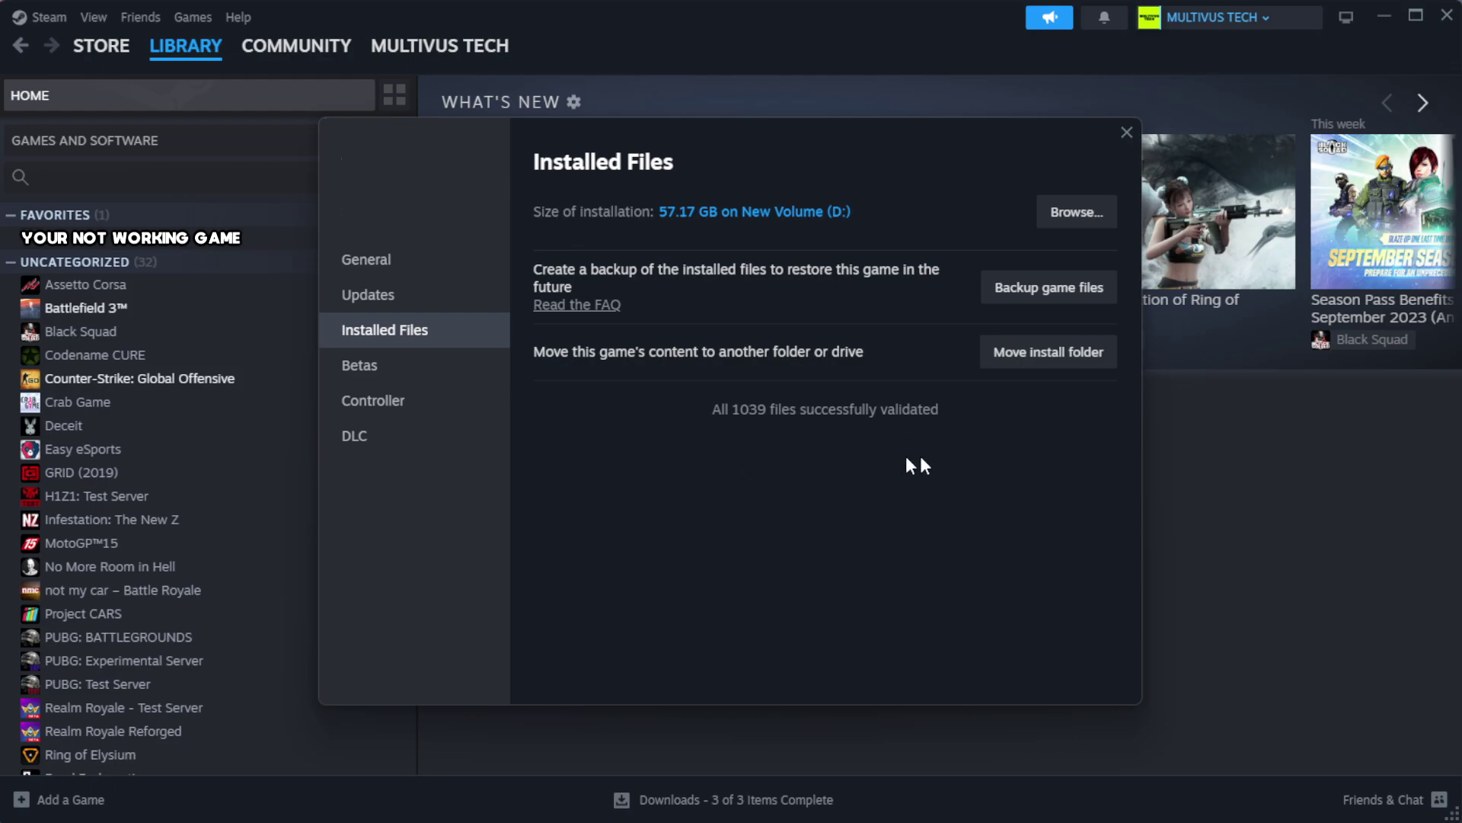
- Browse to the game's install folder and open the Properties of its game shortcut
click(1075, 221)
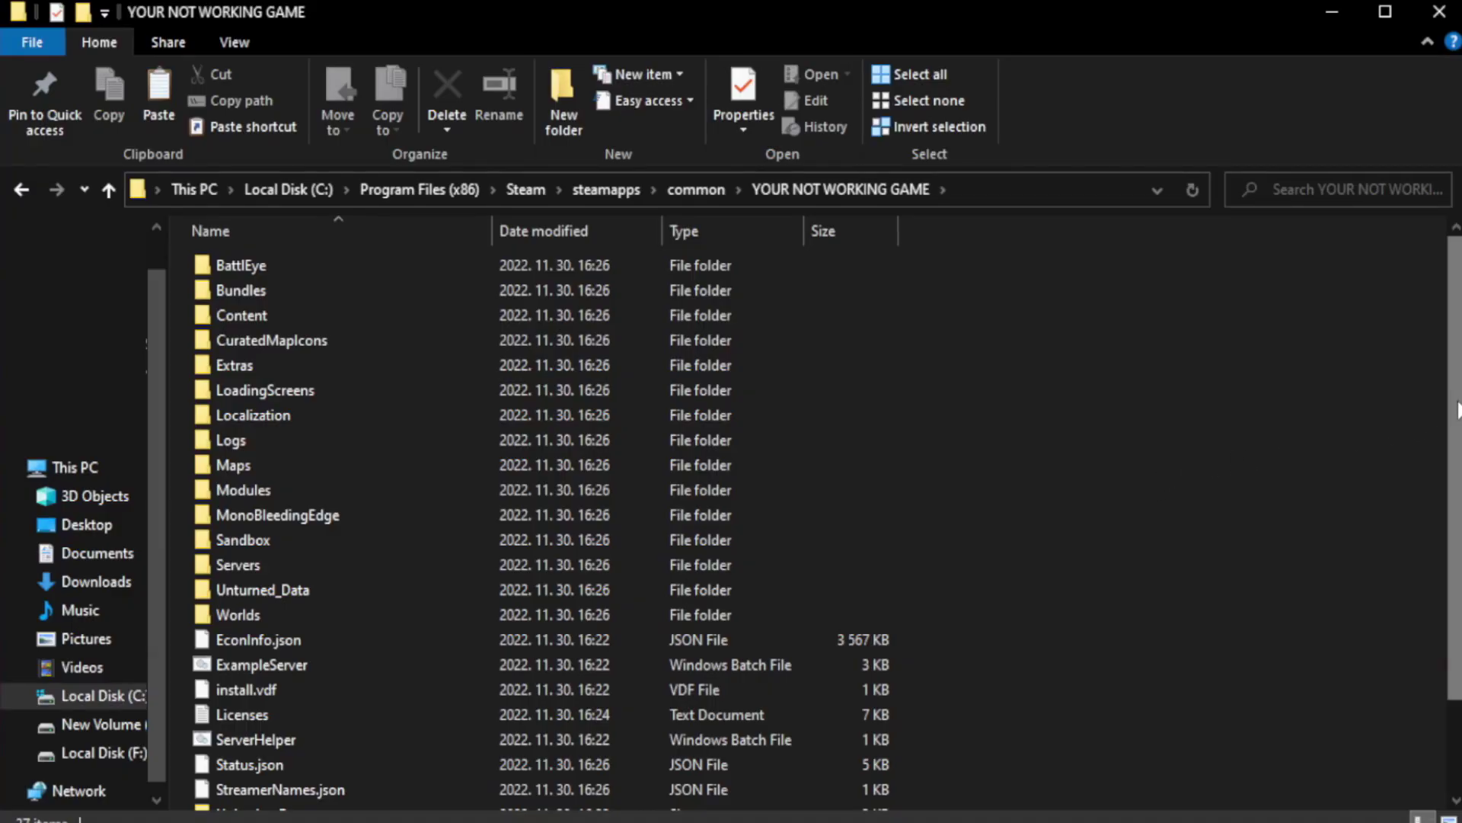
drag(1456, 450, 1460, 541)
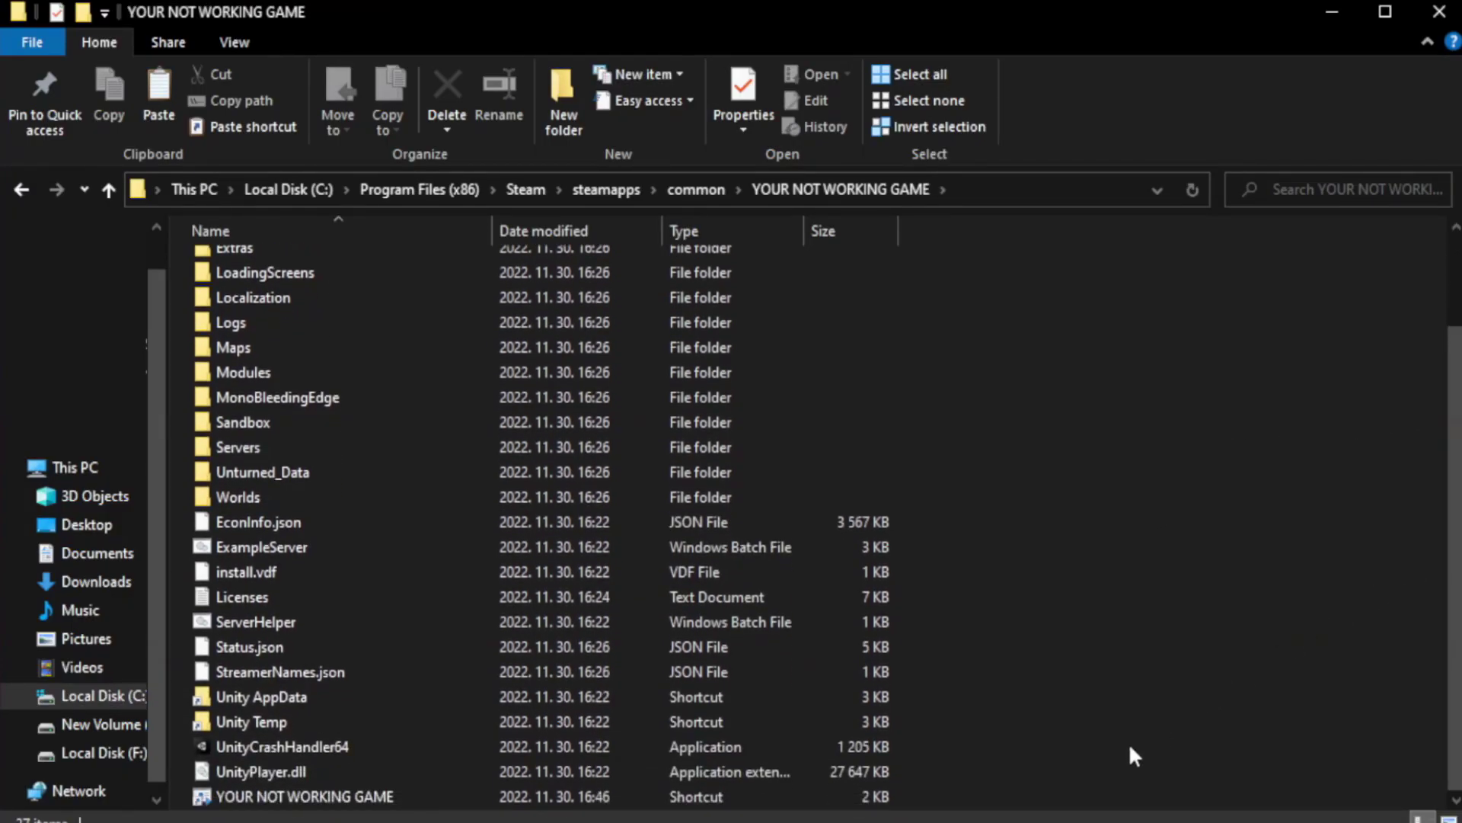
click(498, 796)
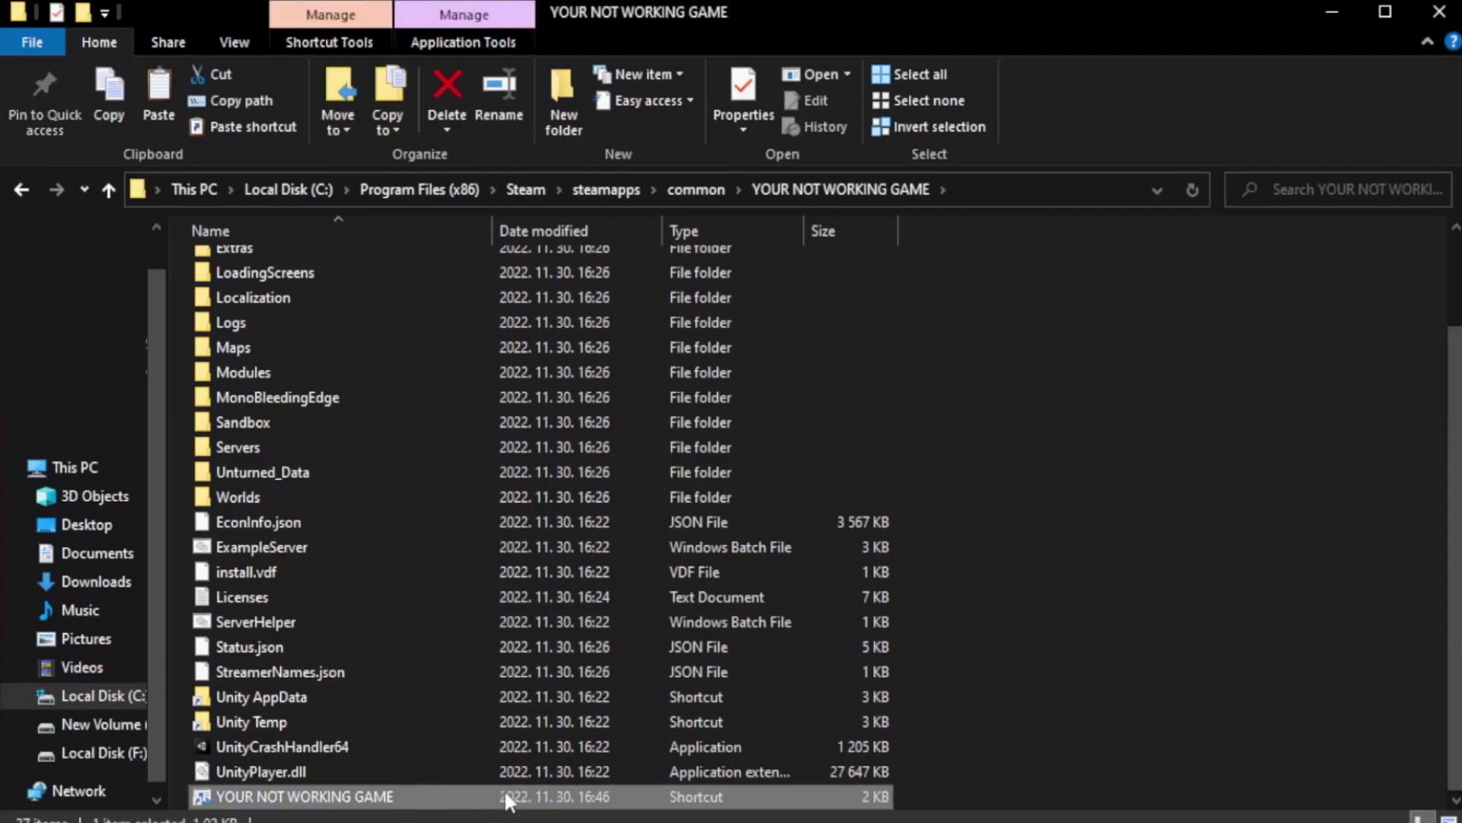
right_click(488, 798)
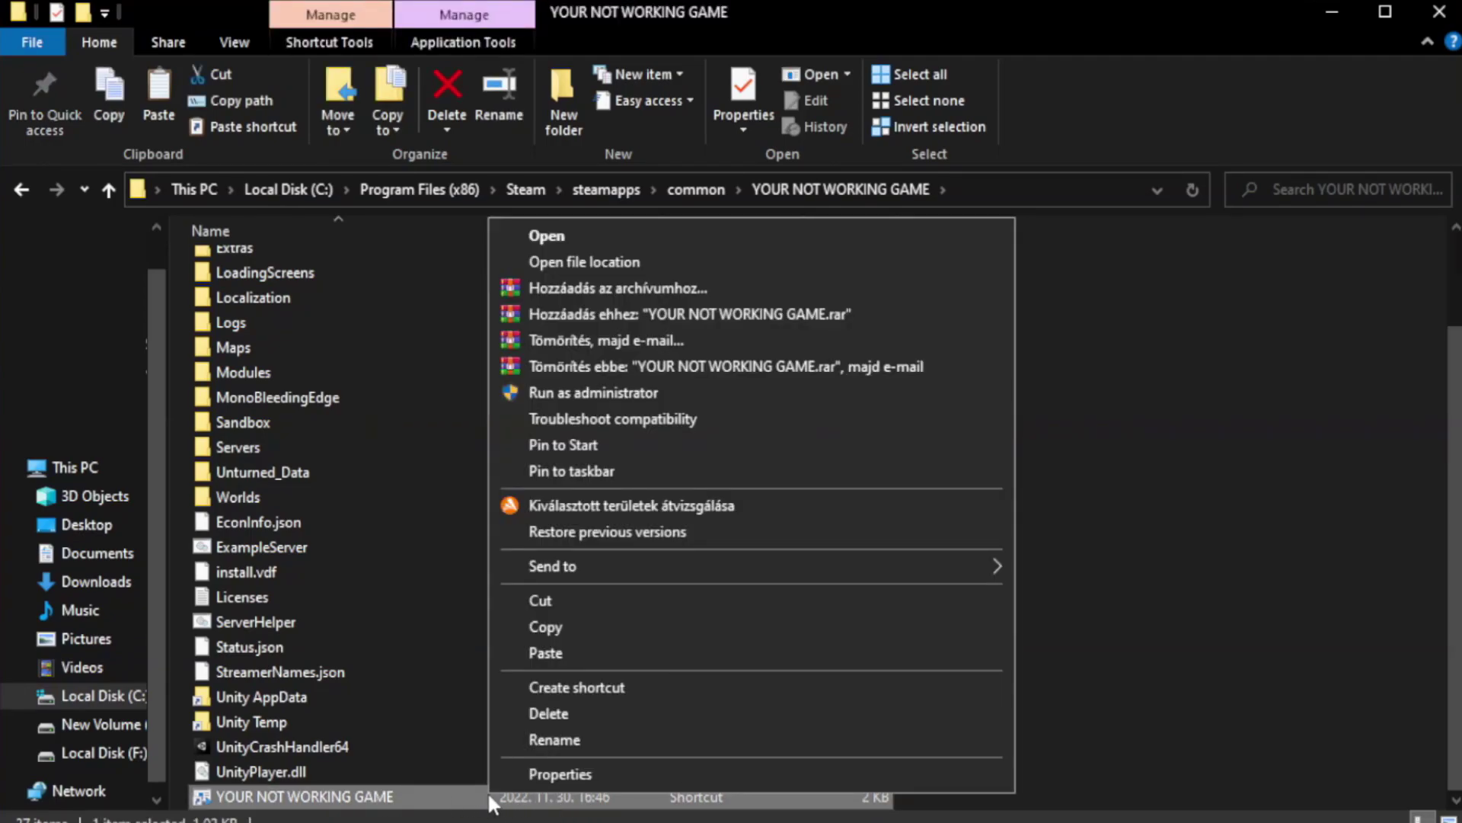
click(745, 772)
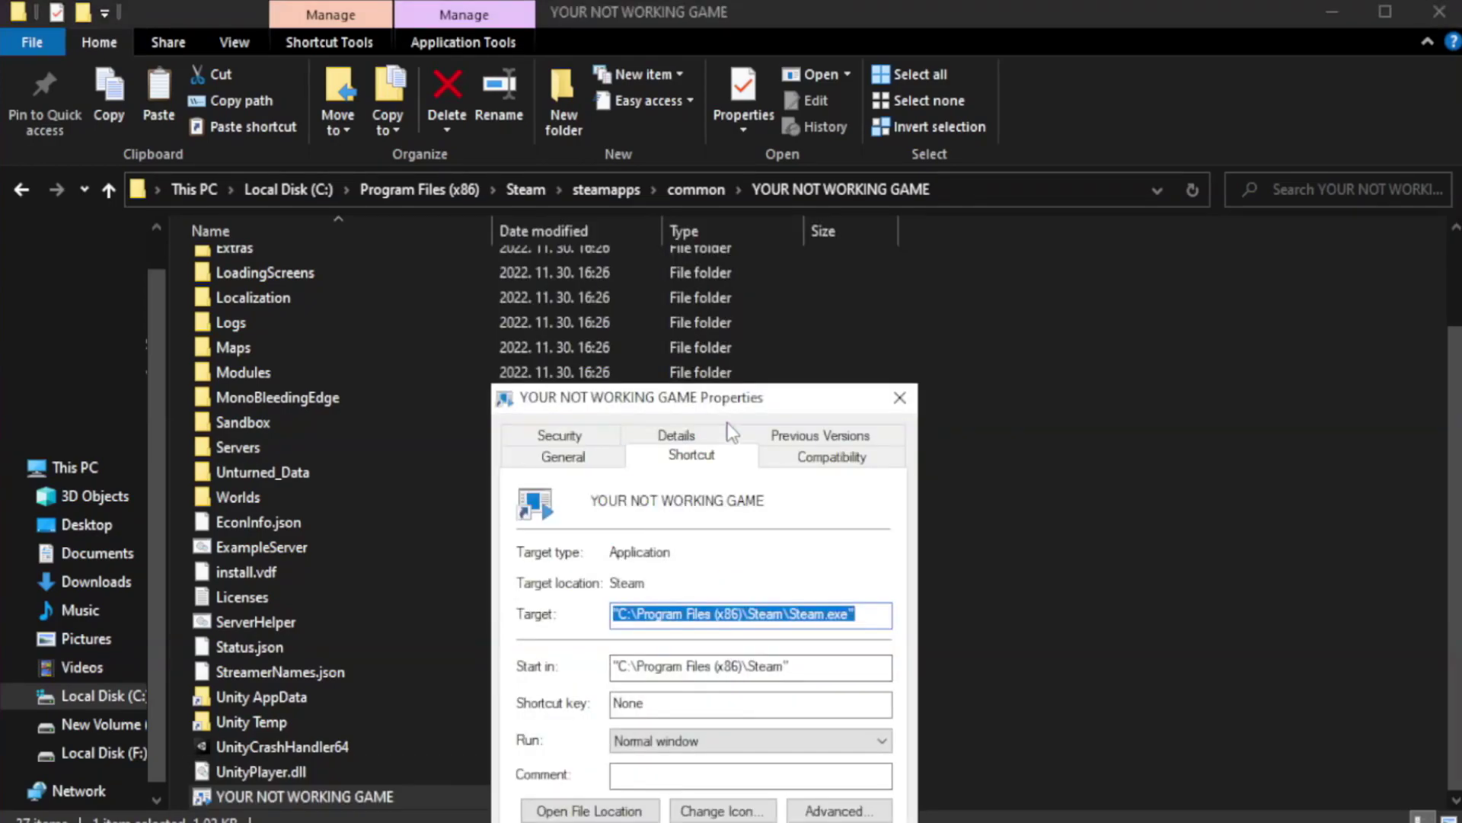
drag(736, 402, 734, 149)
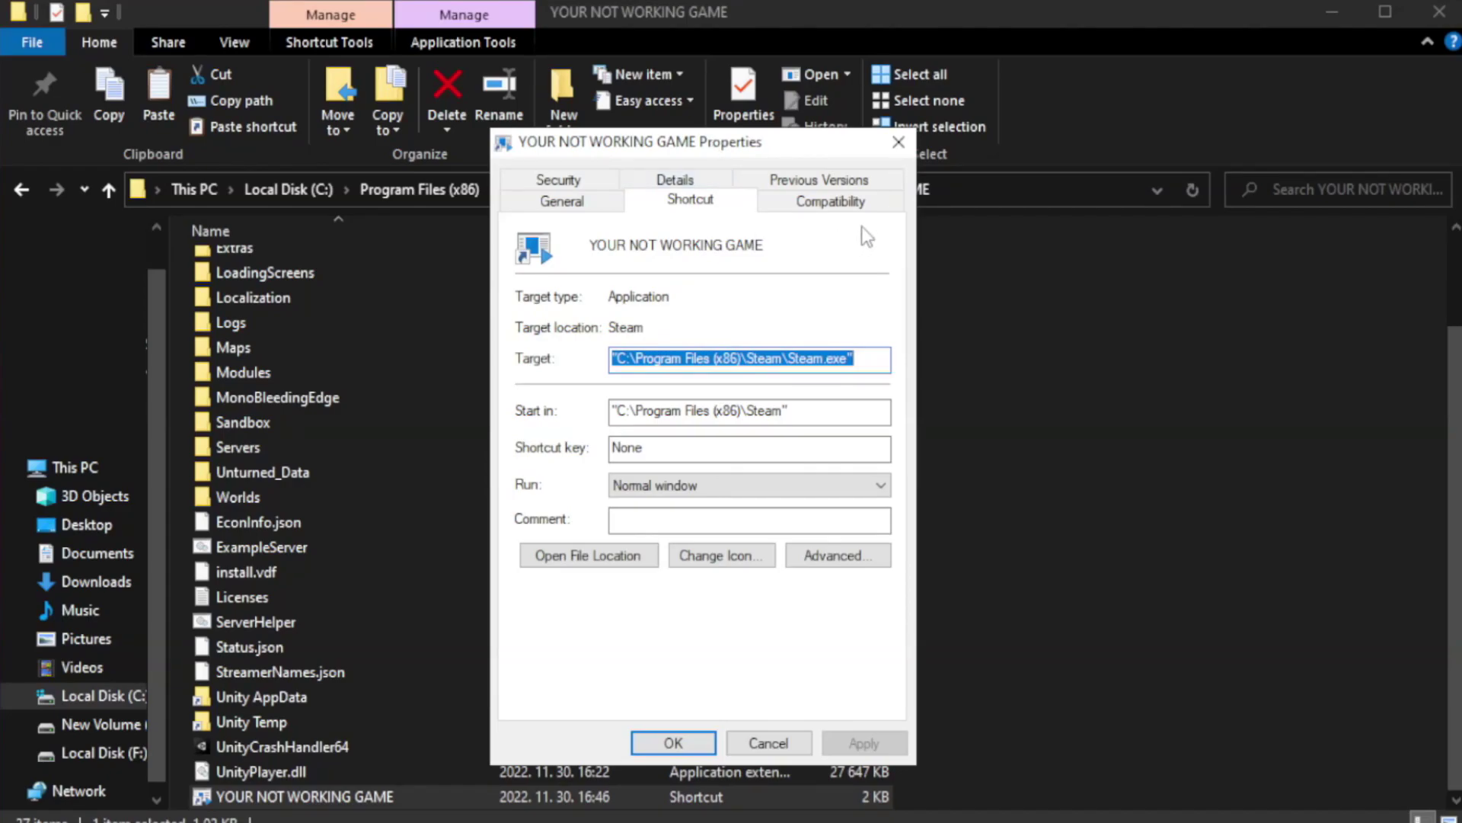
- Set the shortcut to Windows 8 compatibility mode, fullscreen optimizations off, run as administrator, and apply
click(821, 204)
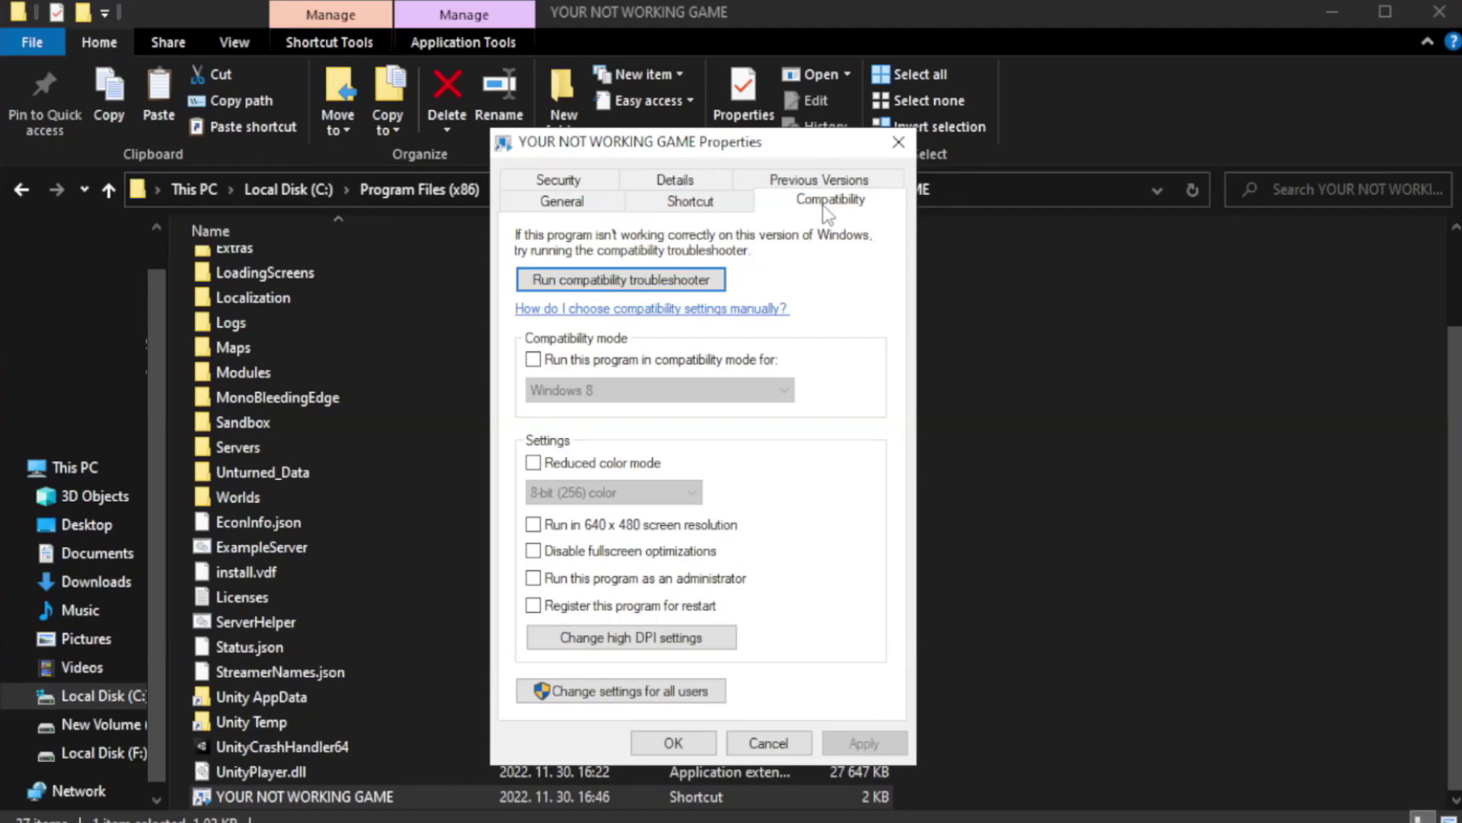
click(578, 358)
click(625, 387)
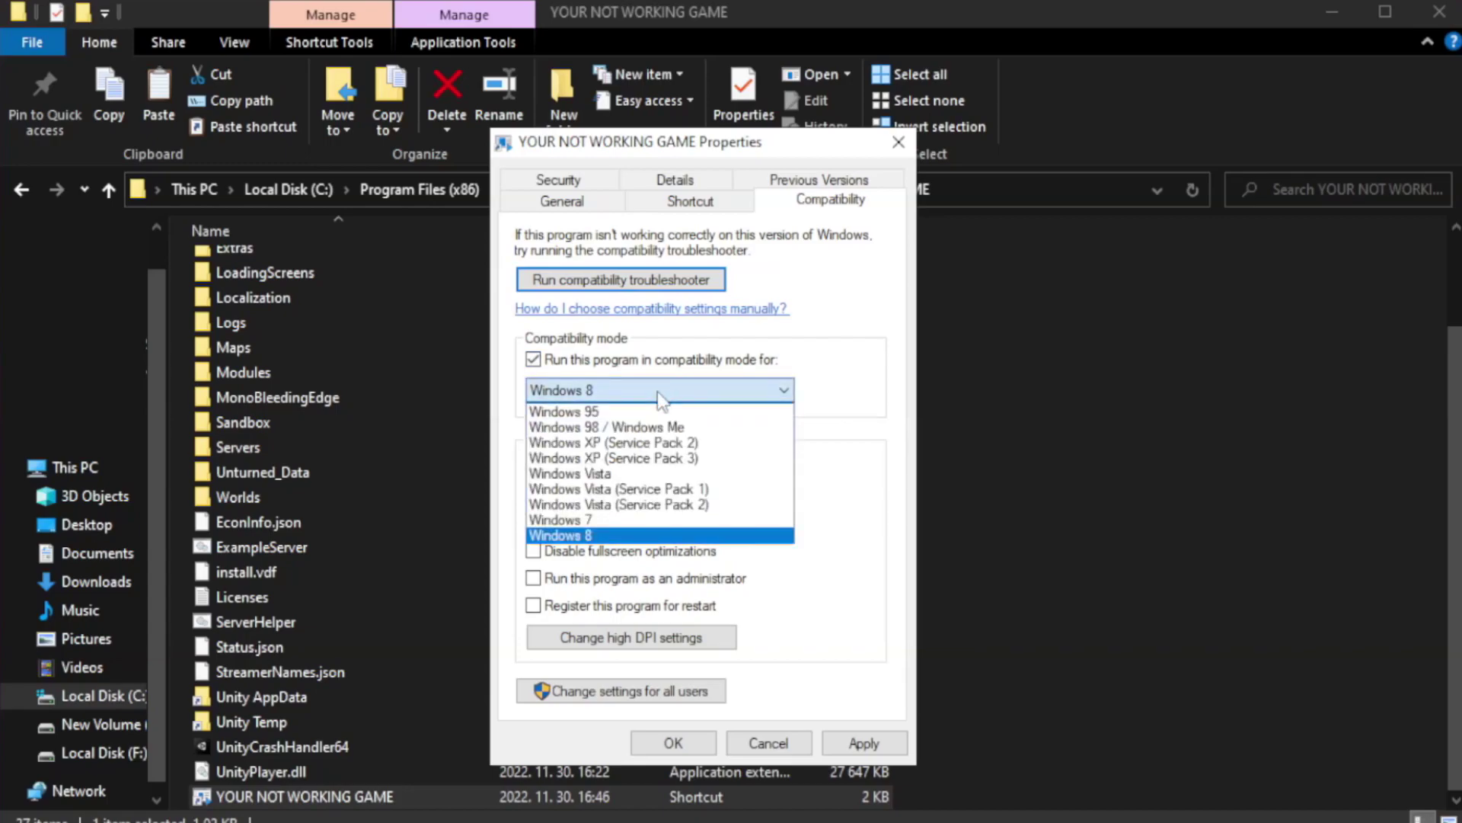
click(619, 535)
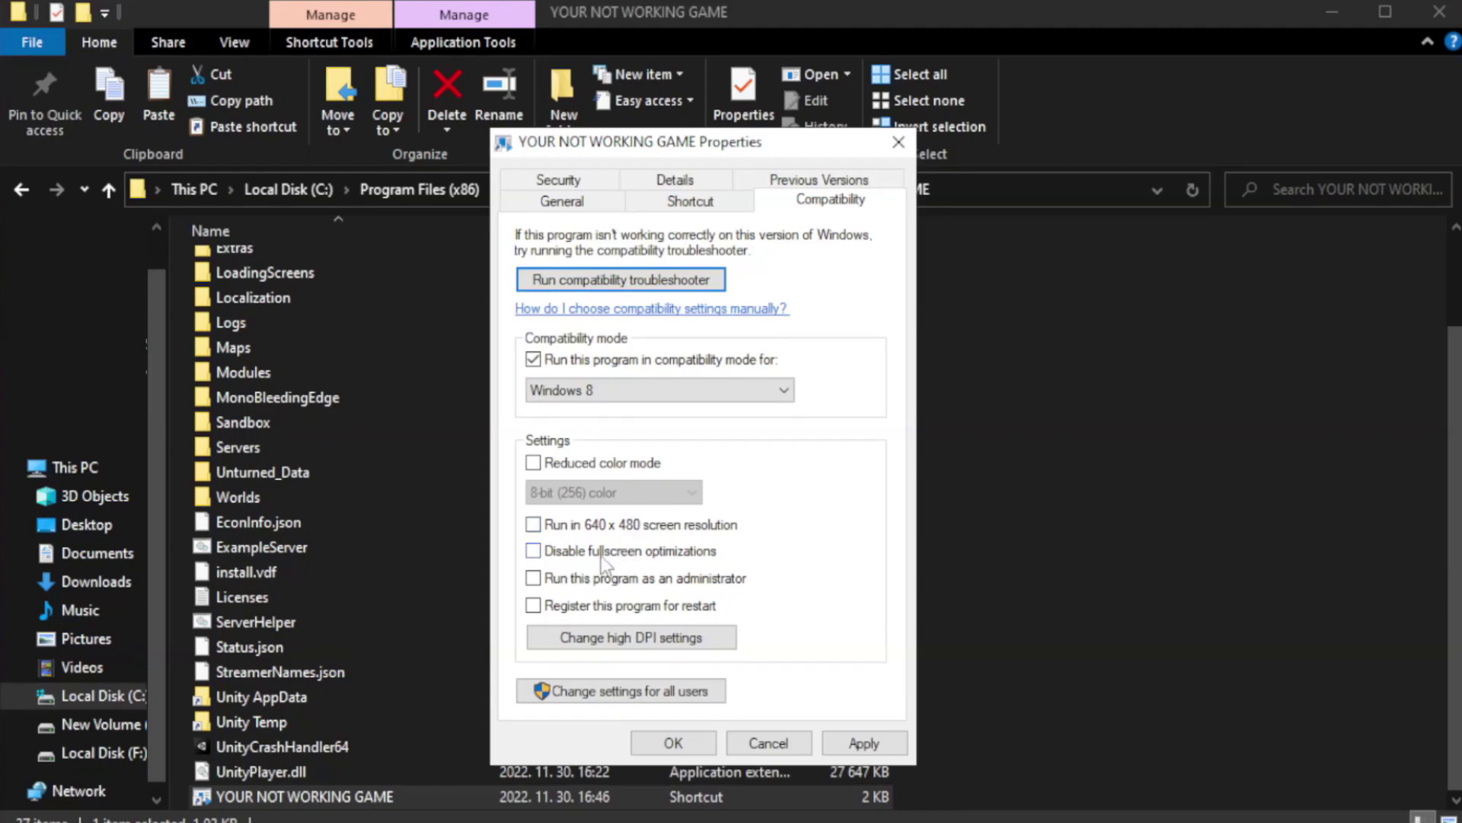
click(570, 556)
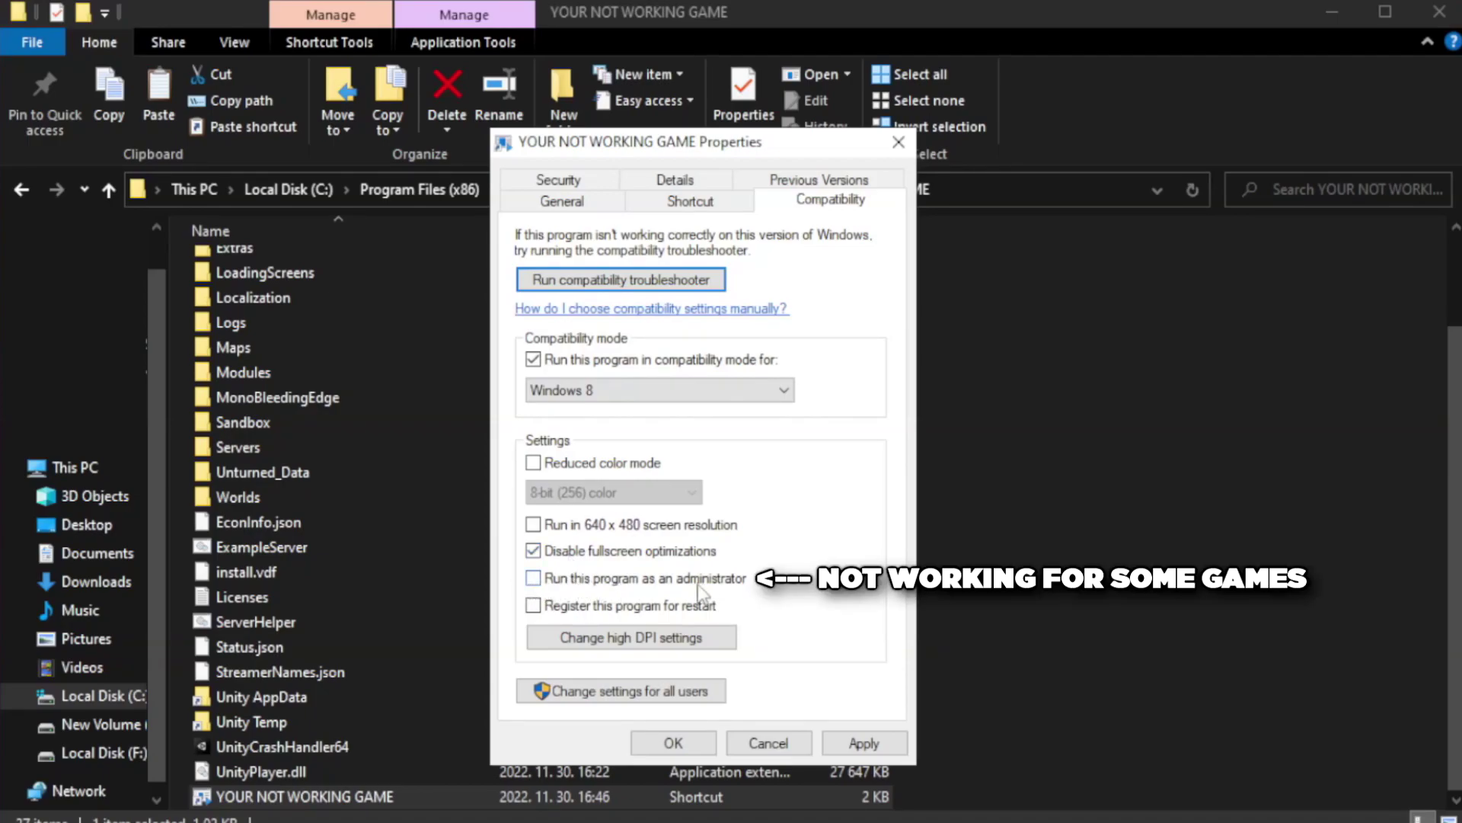
click(573, 588)
click(855, 754)
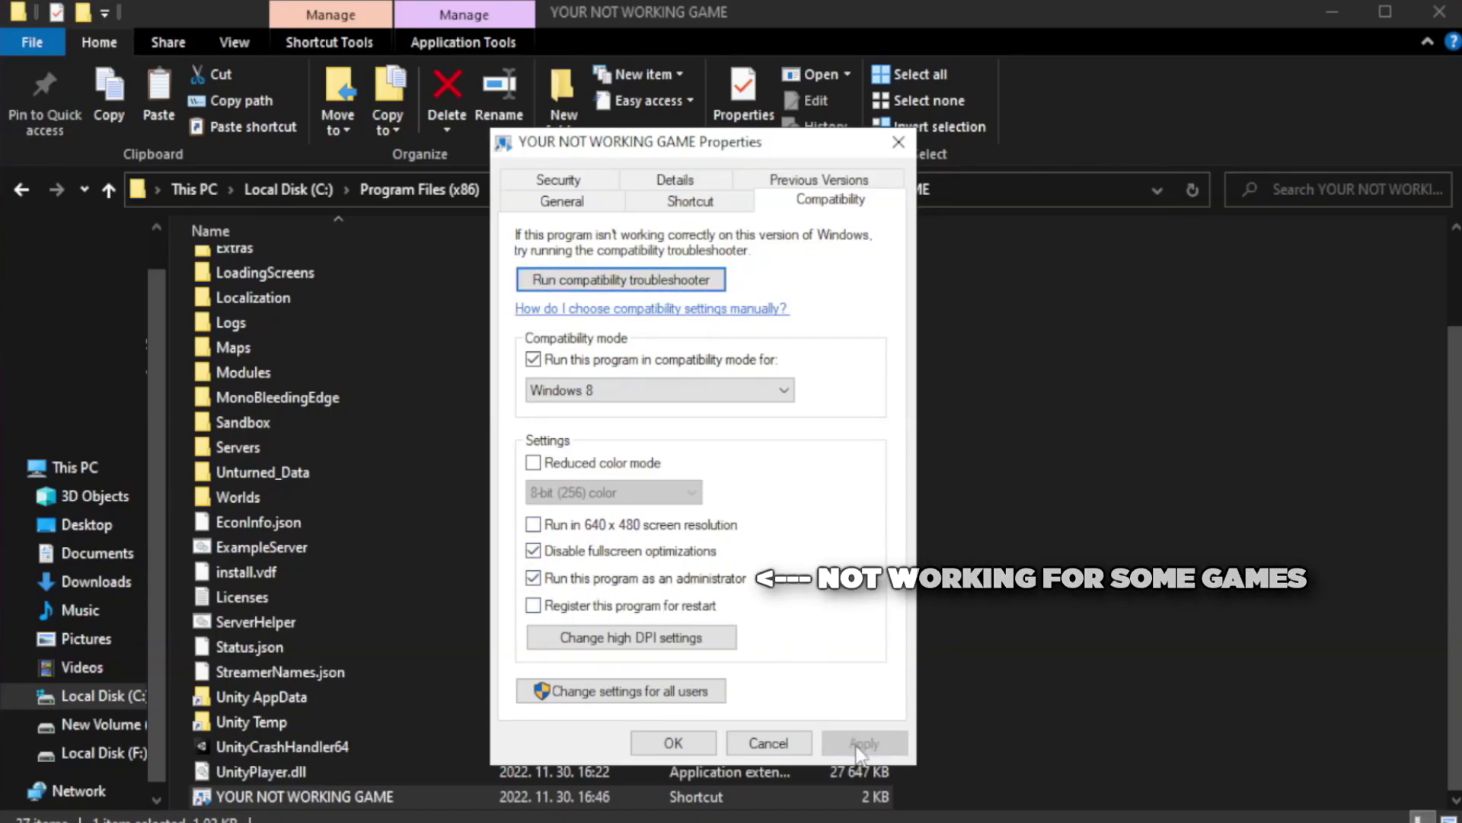
click(673, 743)
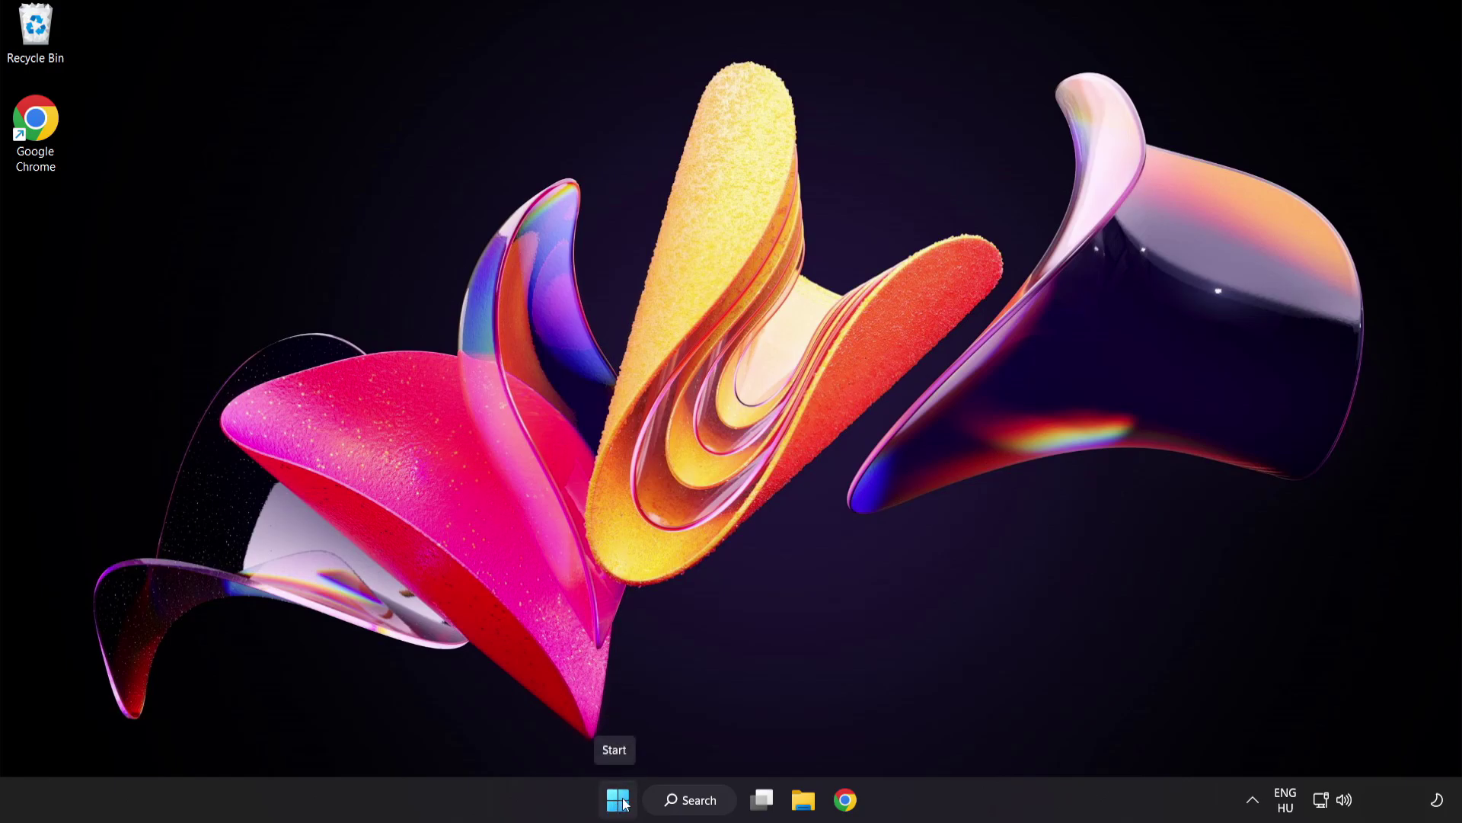
- Open Task Manager on its Startup apps list
right_click(619, 800)
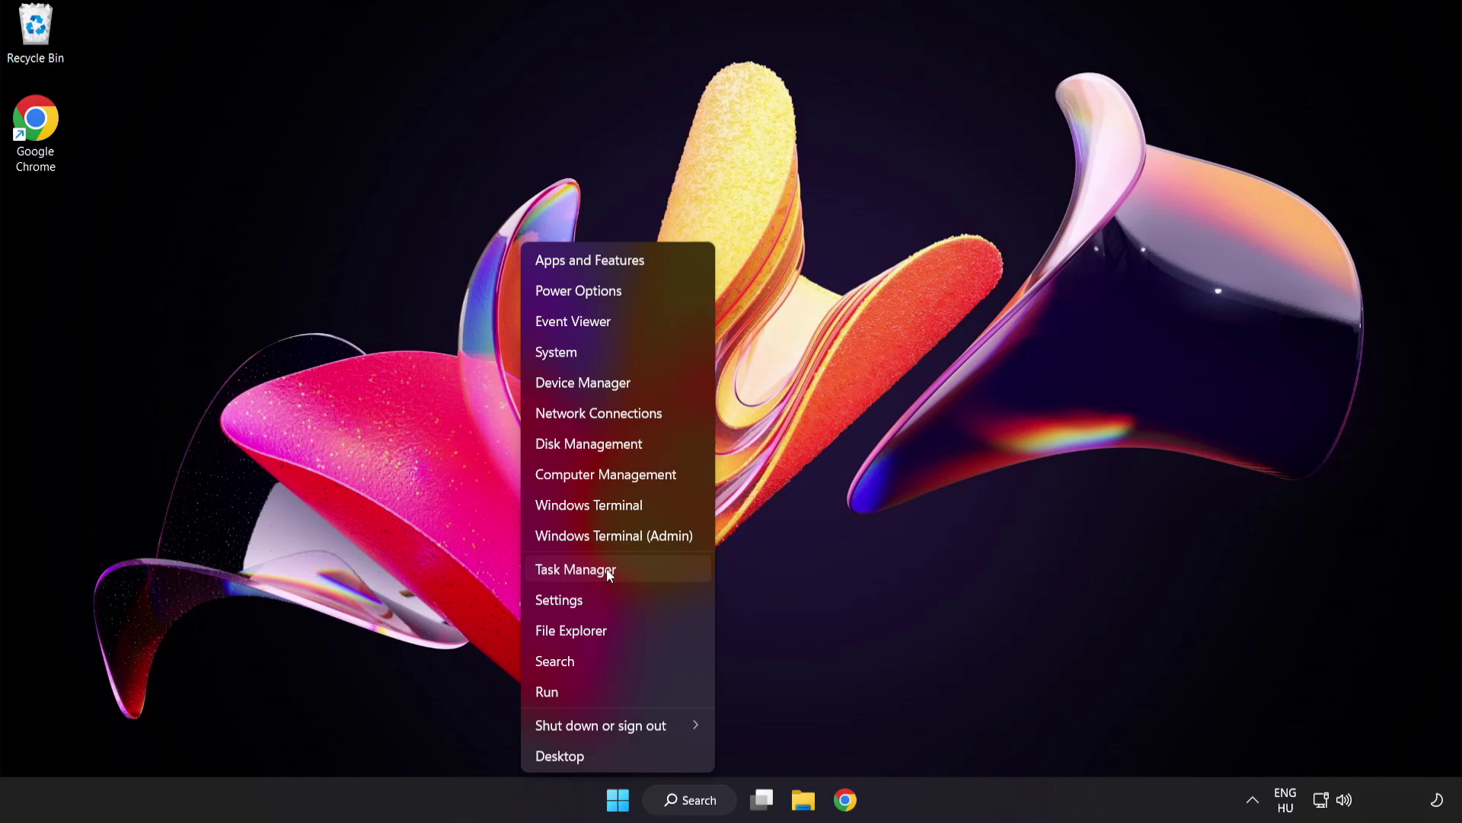
click(632, 574)
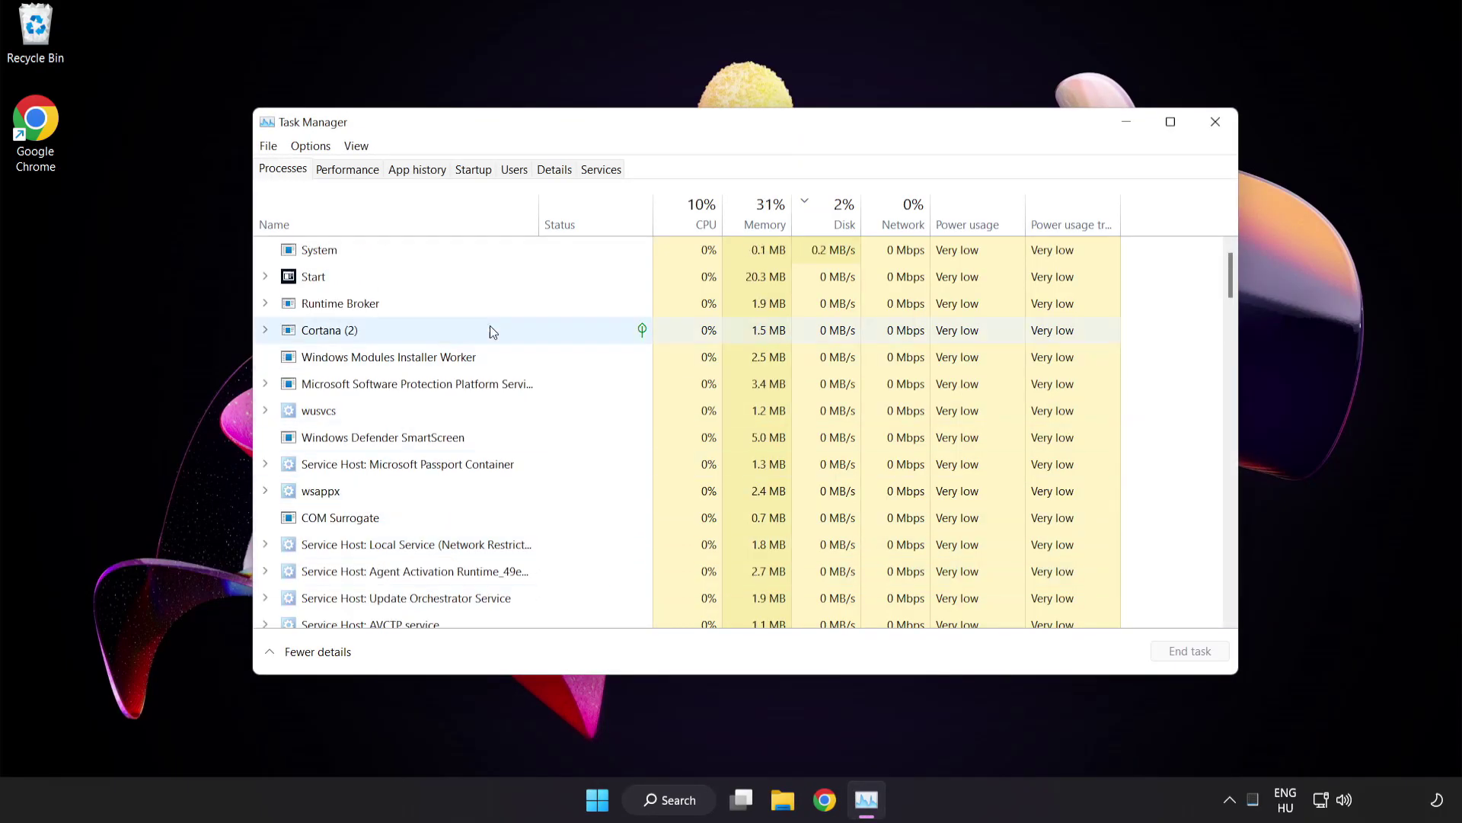
click(483, 173)
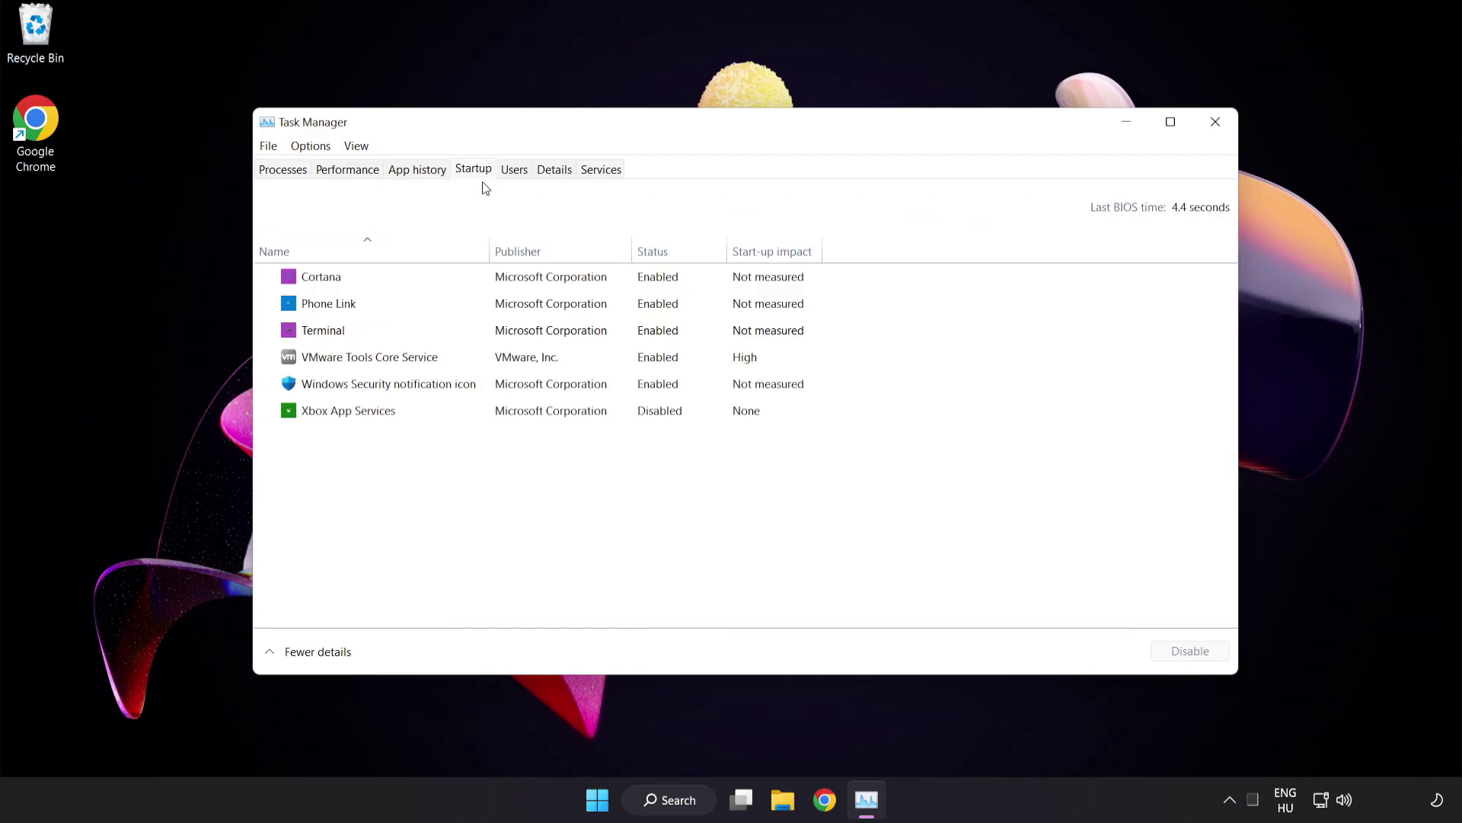
- Disable Cortana, Phone Link, Terminal and the Windows Security notification icon at startup, then close Task Manager
click(484, 280)
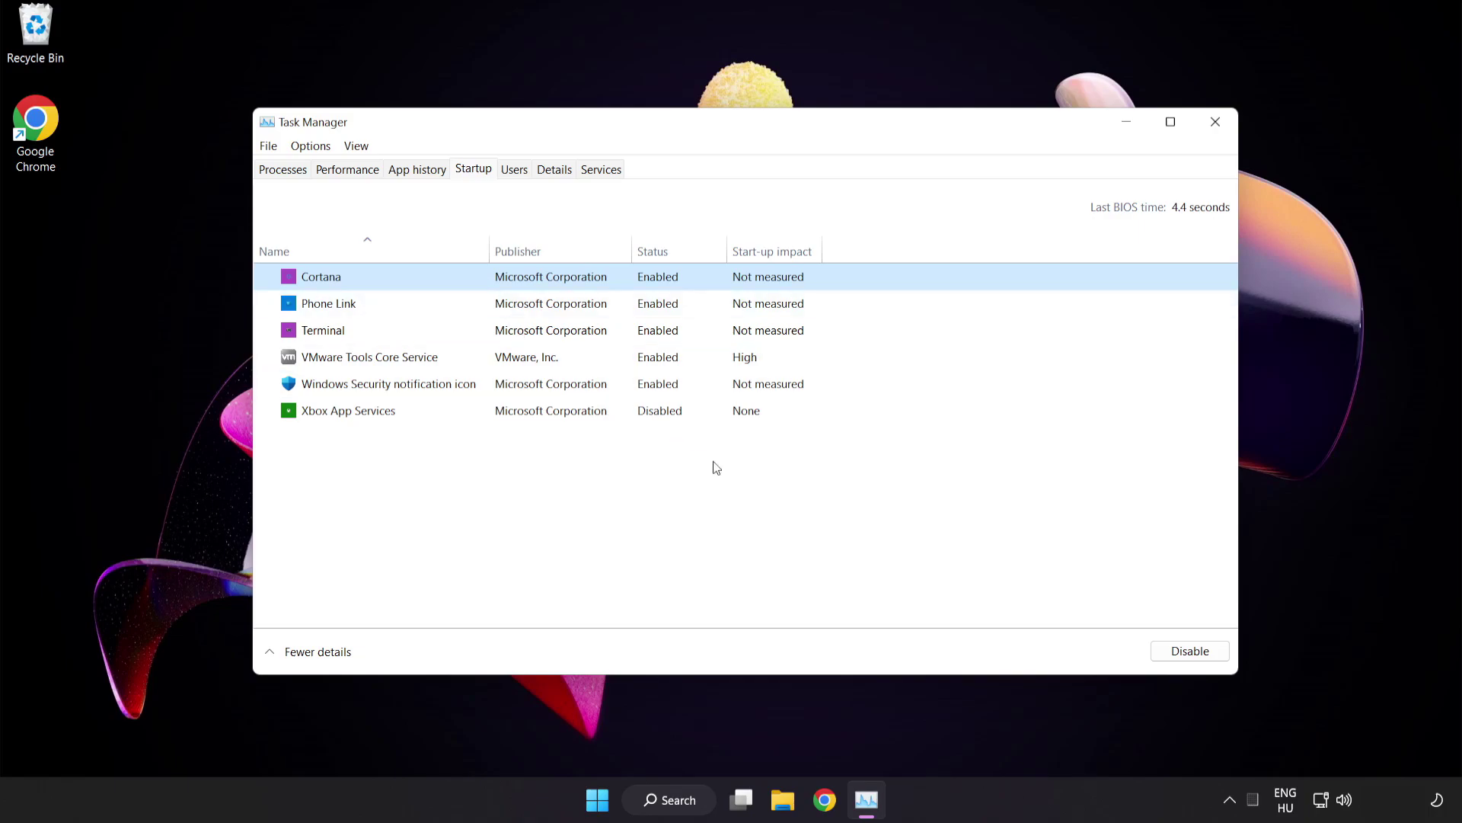
click(1196, 657)
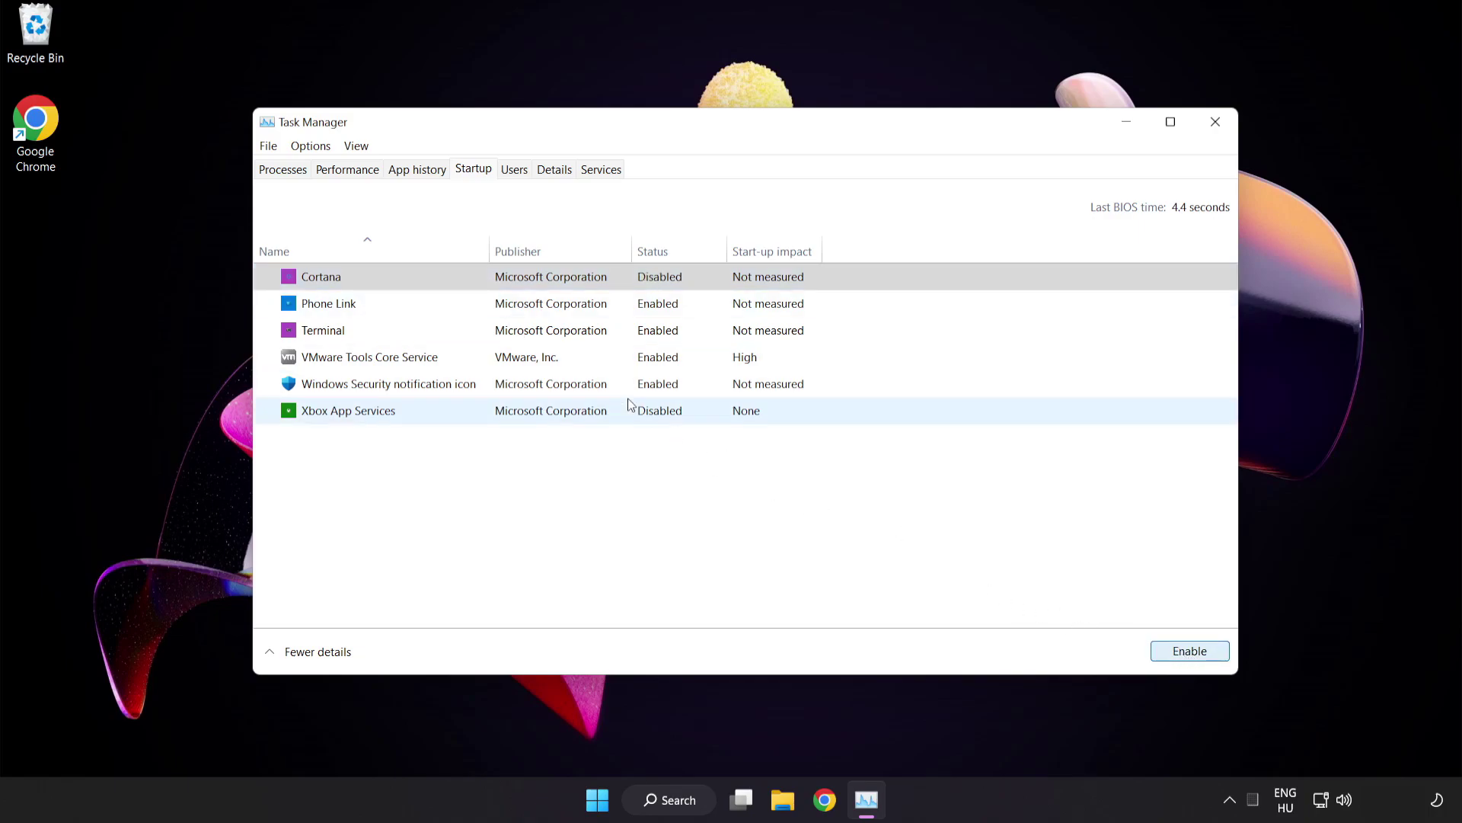
click(454, 303)
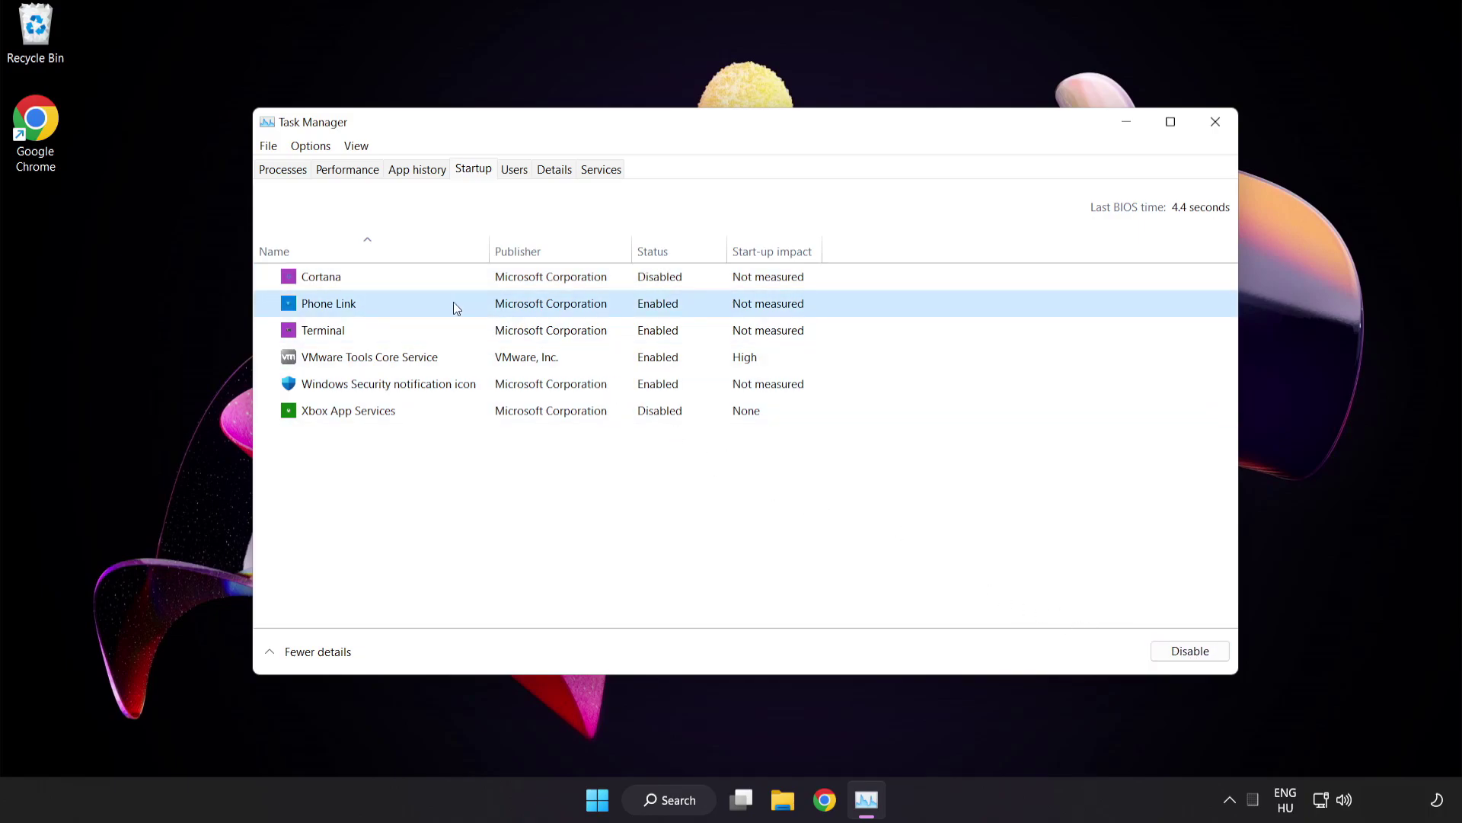
click(1184, 659)
click(487, 334)
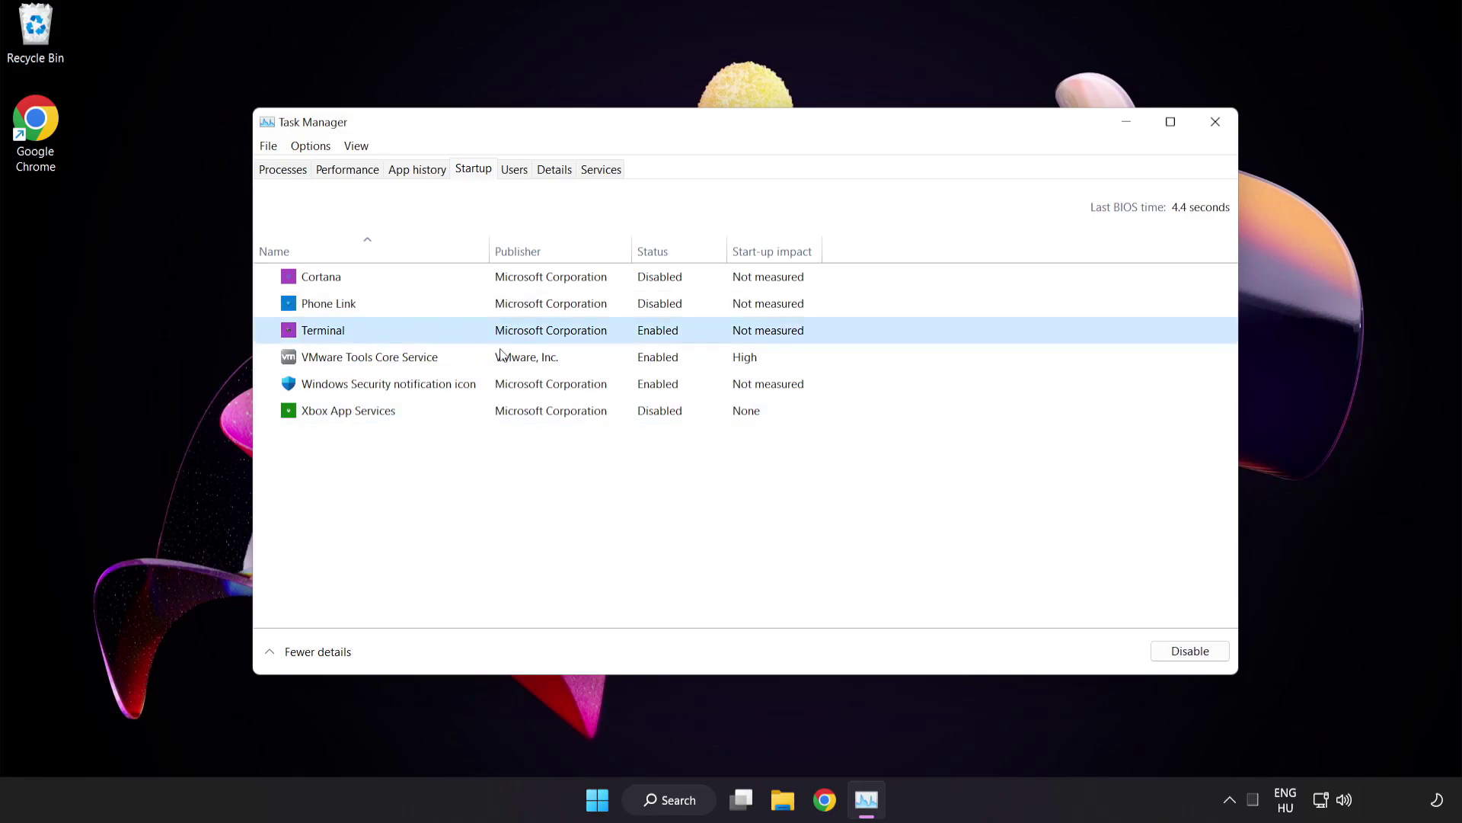
click(1166, 649)
click(503, 390)
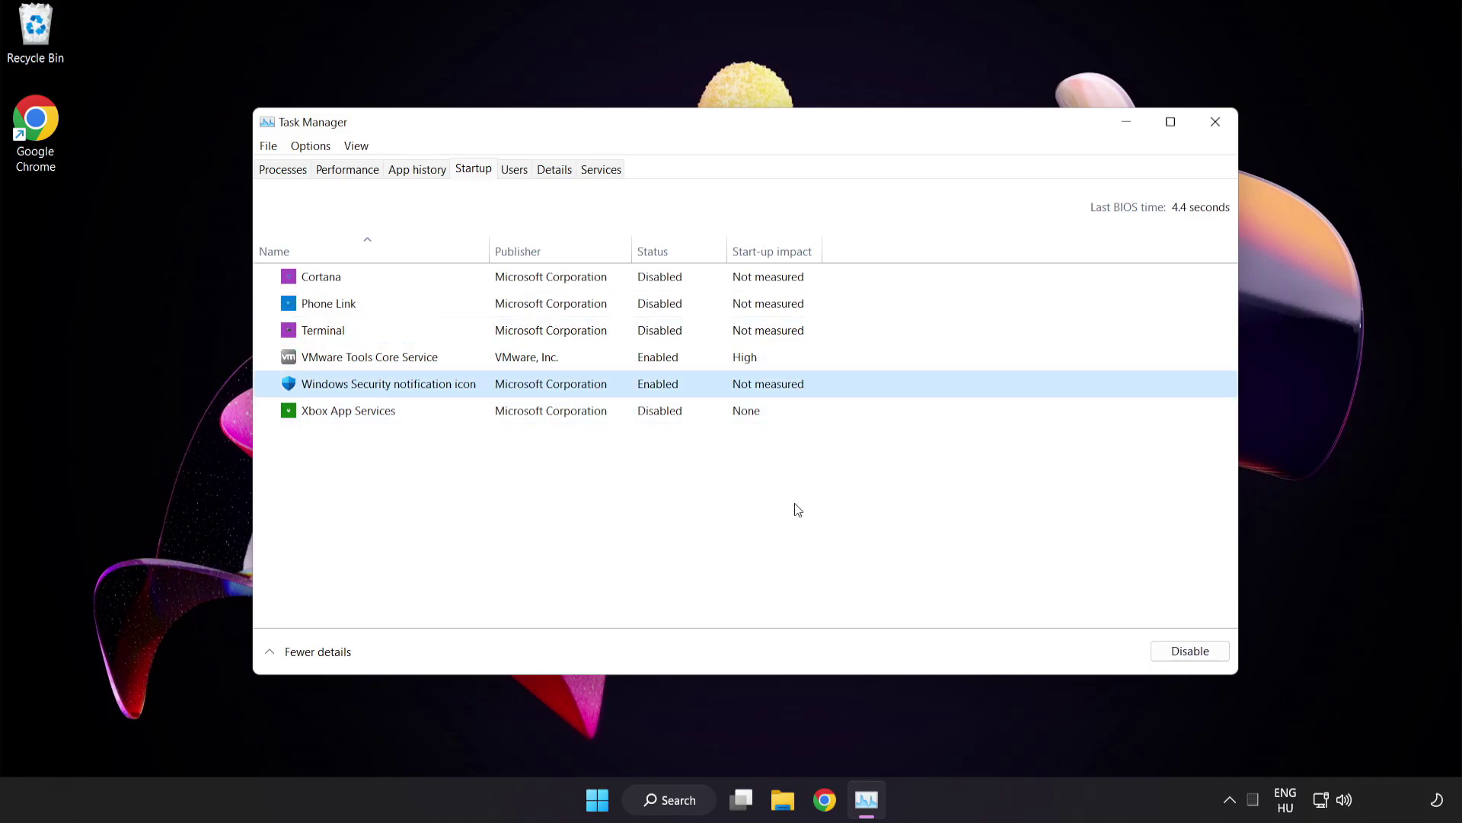
click(1174, 653)
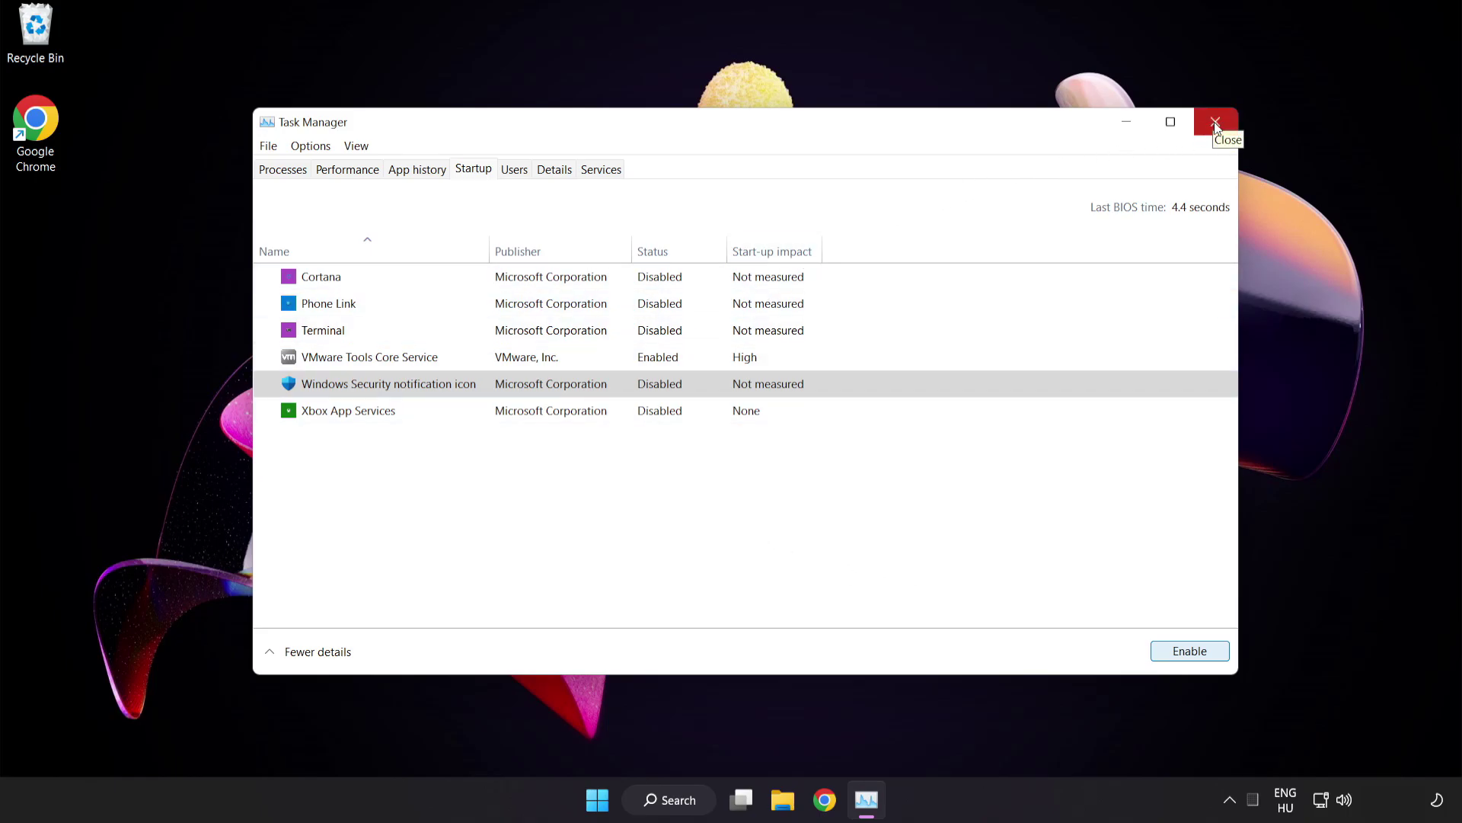
click(1216, 124)
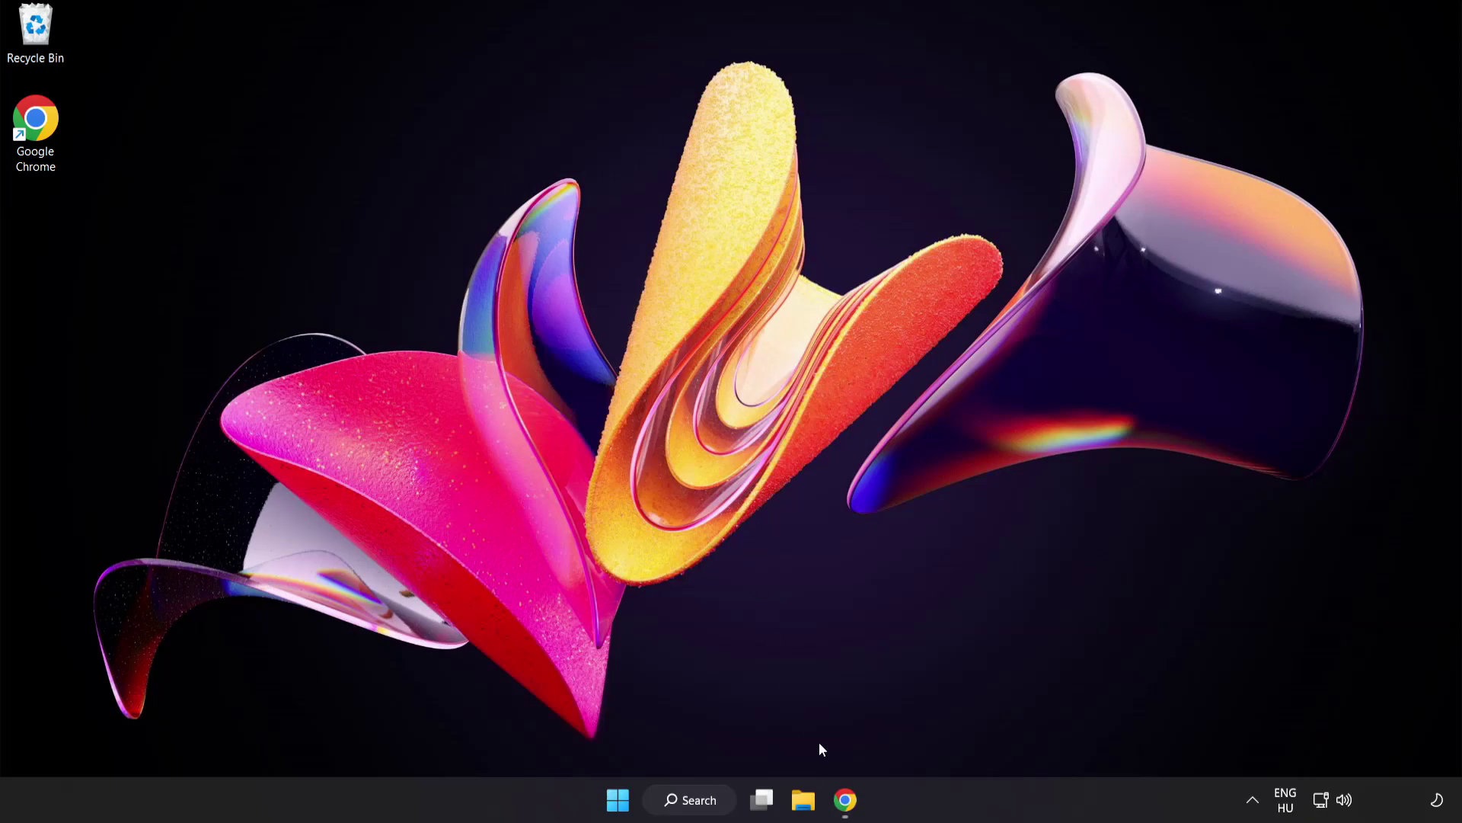
- Return to Chrome's DirectX End-User Runtime page and download the dxwebsetup.exe web installer
click(849, 804)
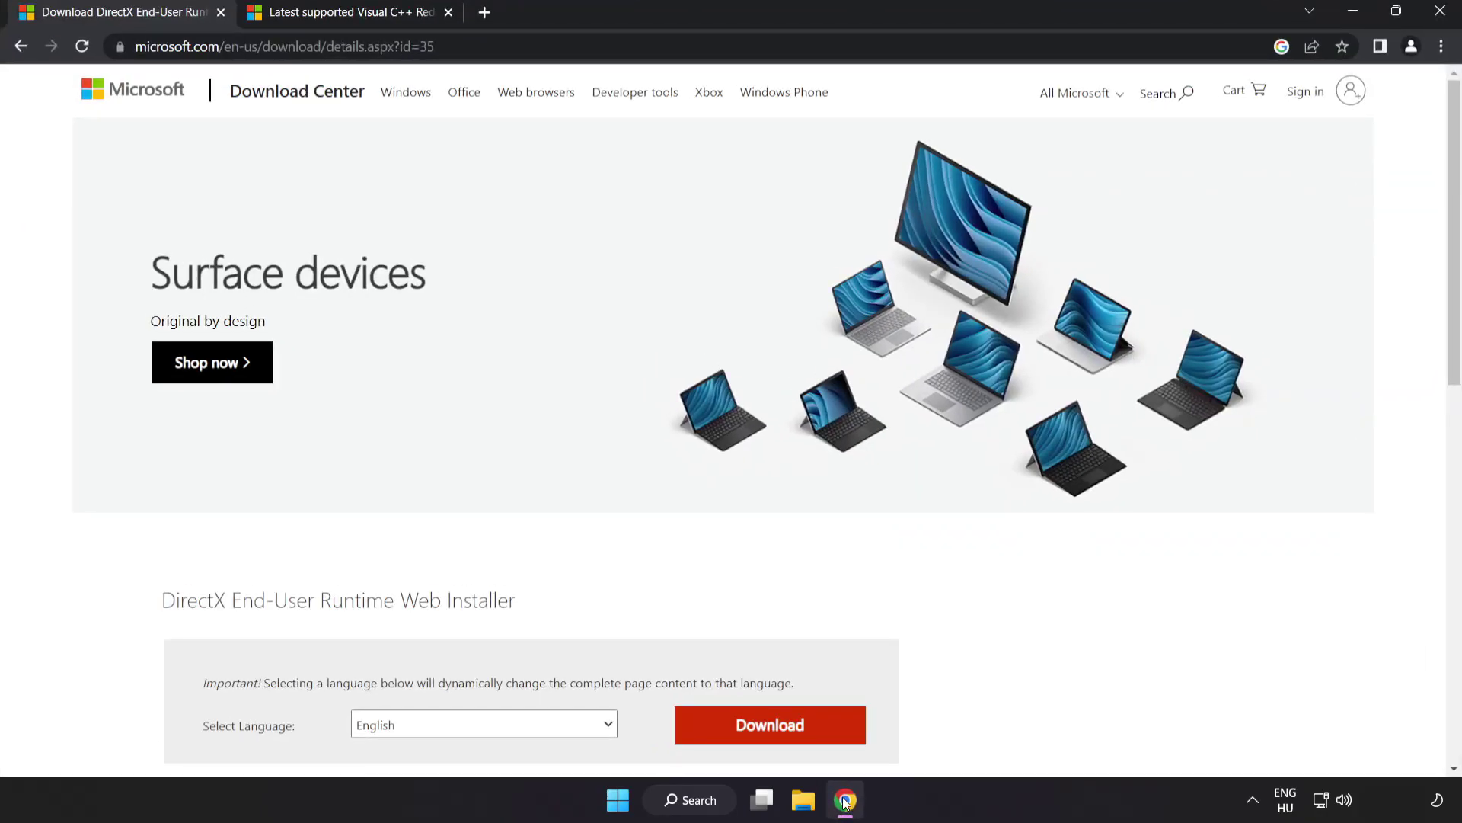
click(487, 48)
click(510, 47)
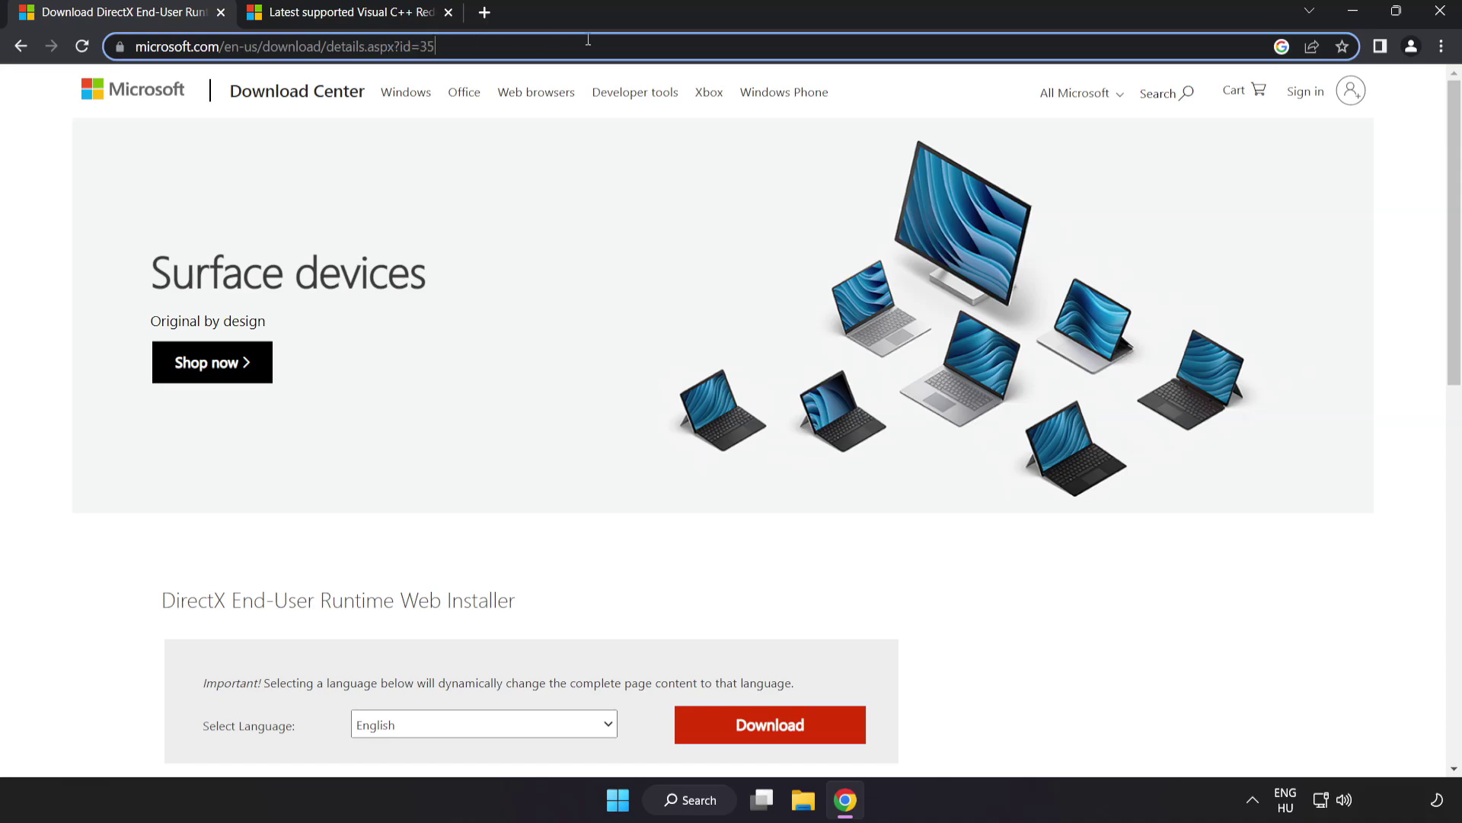
click(1021, 620)
scroll(1016, 610, down, 2)
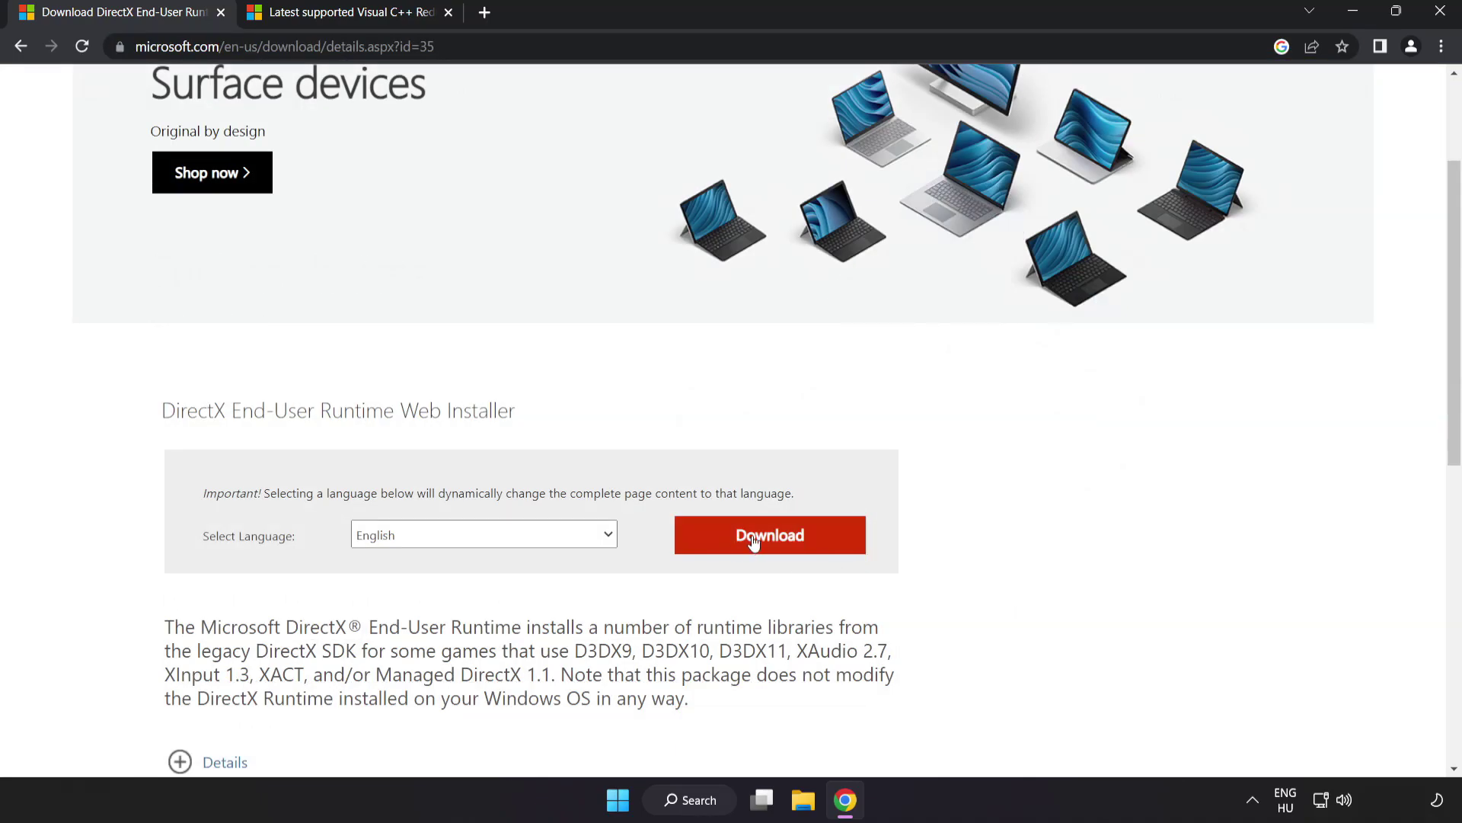
click(790, 551)
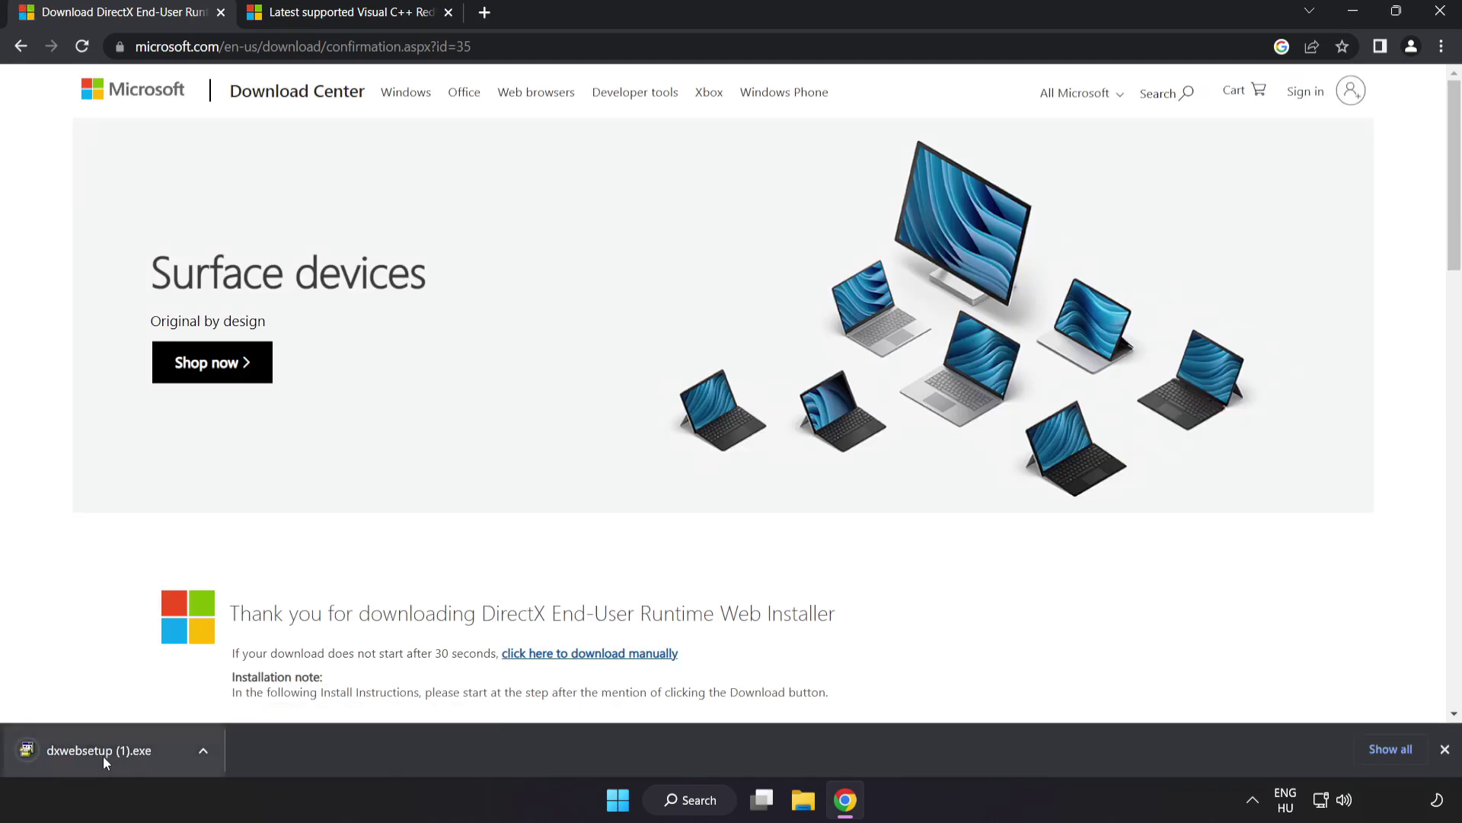
- Launch the downloaded DirectX installer and accept its license agreement
click(122, 751)
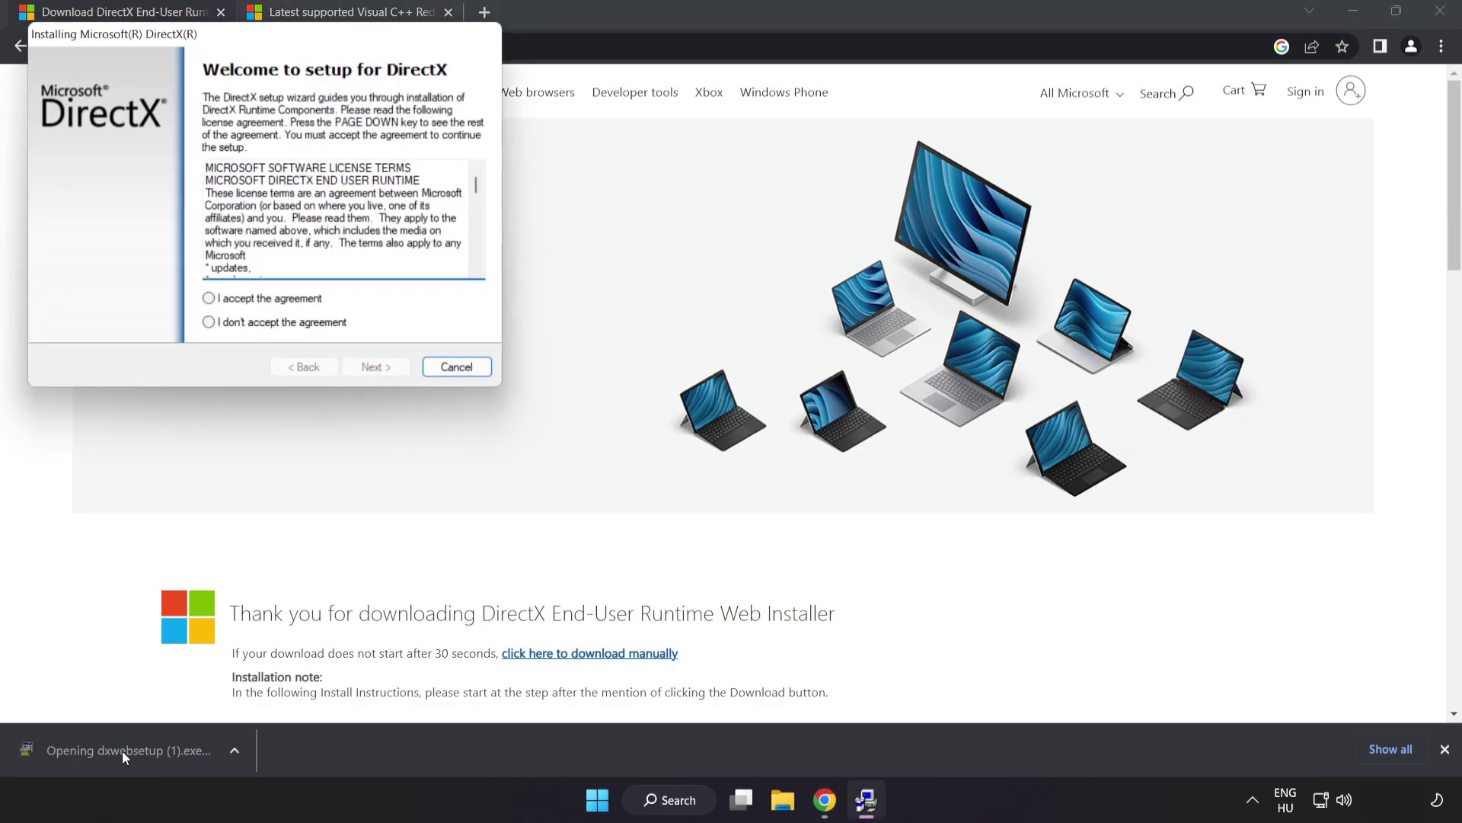
drag(219, 37, 667, 193)
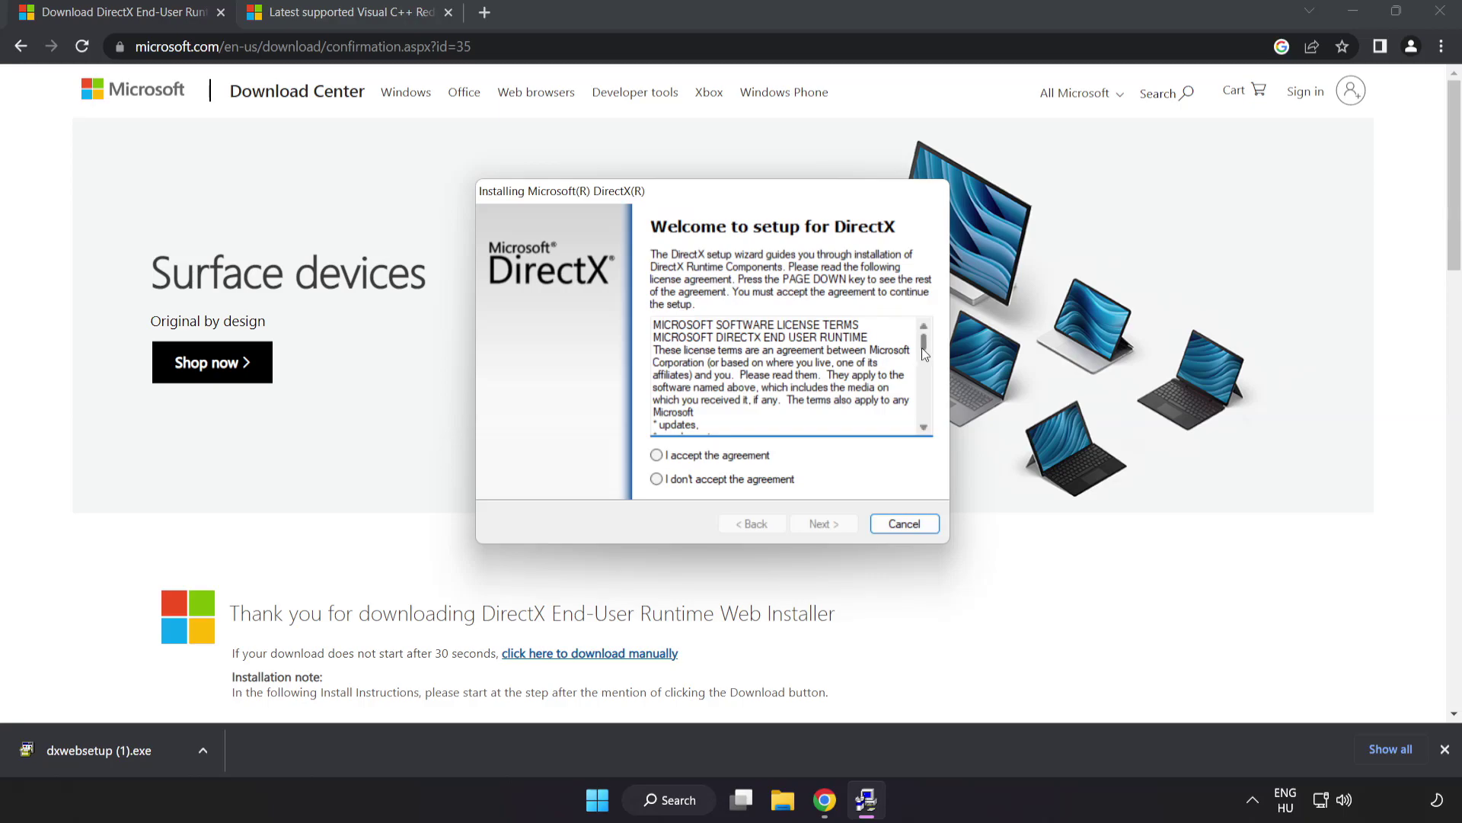
drag(924, 353, 925, 415)
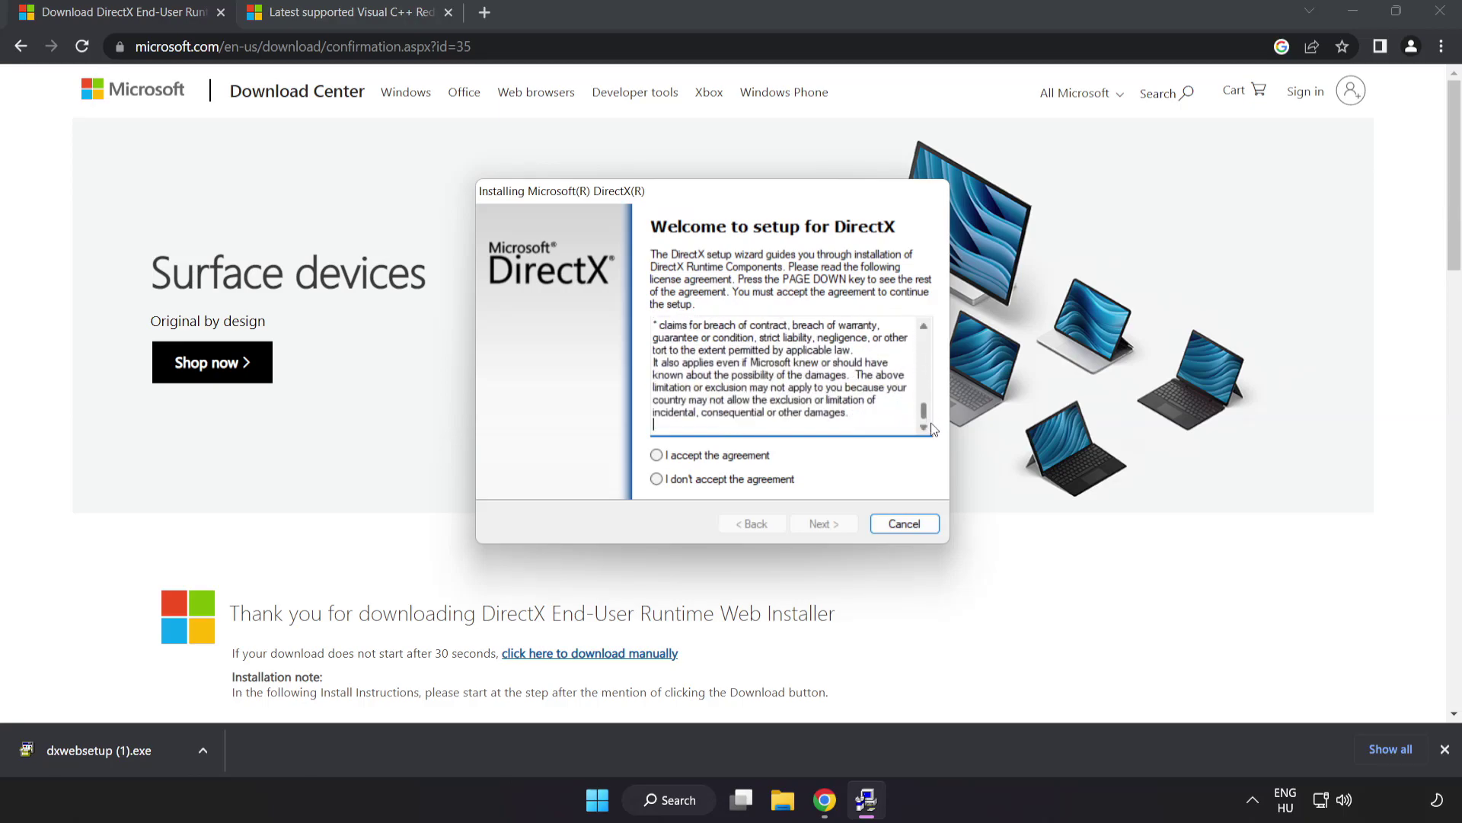
click(685, 461)
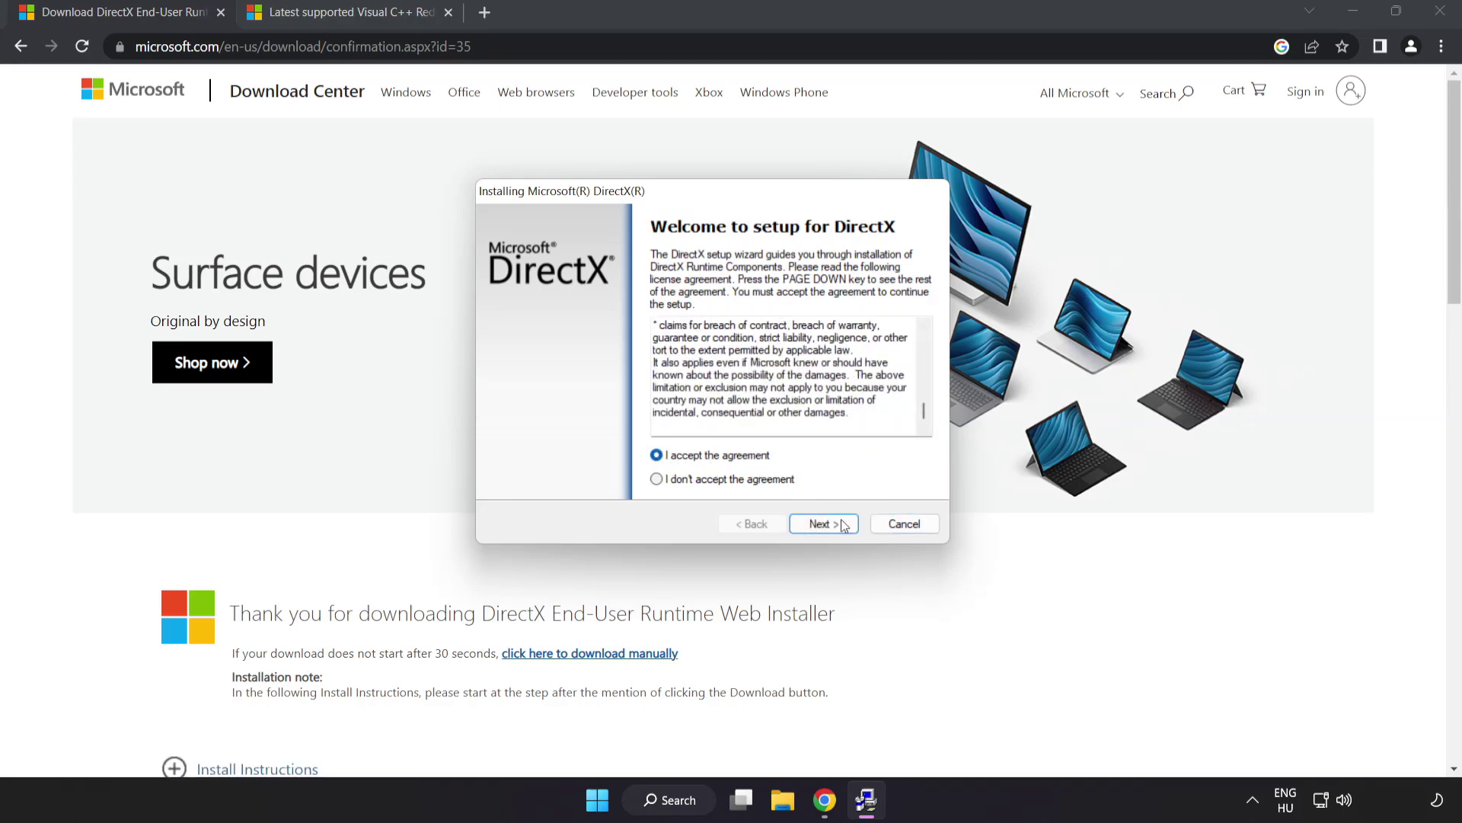
click(822, 526)
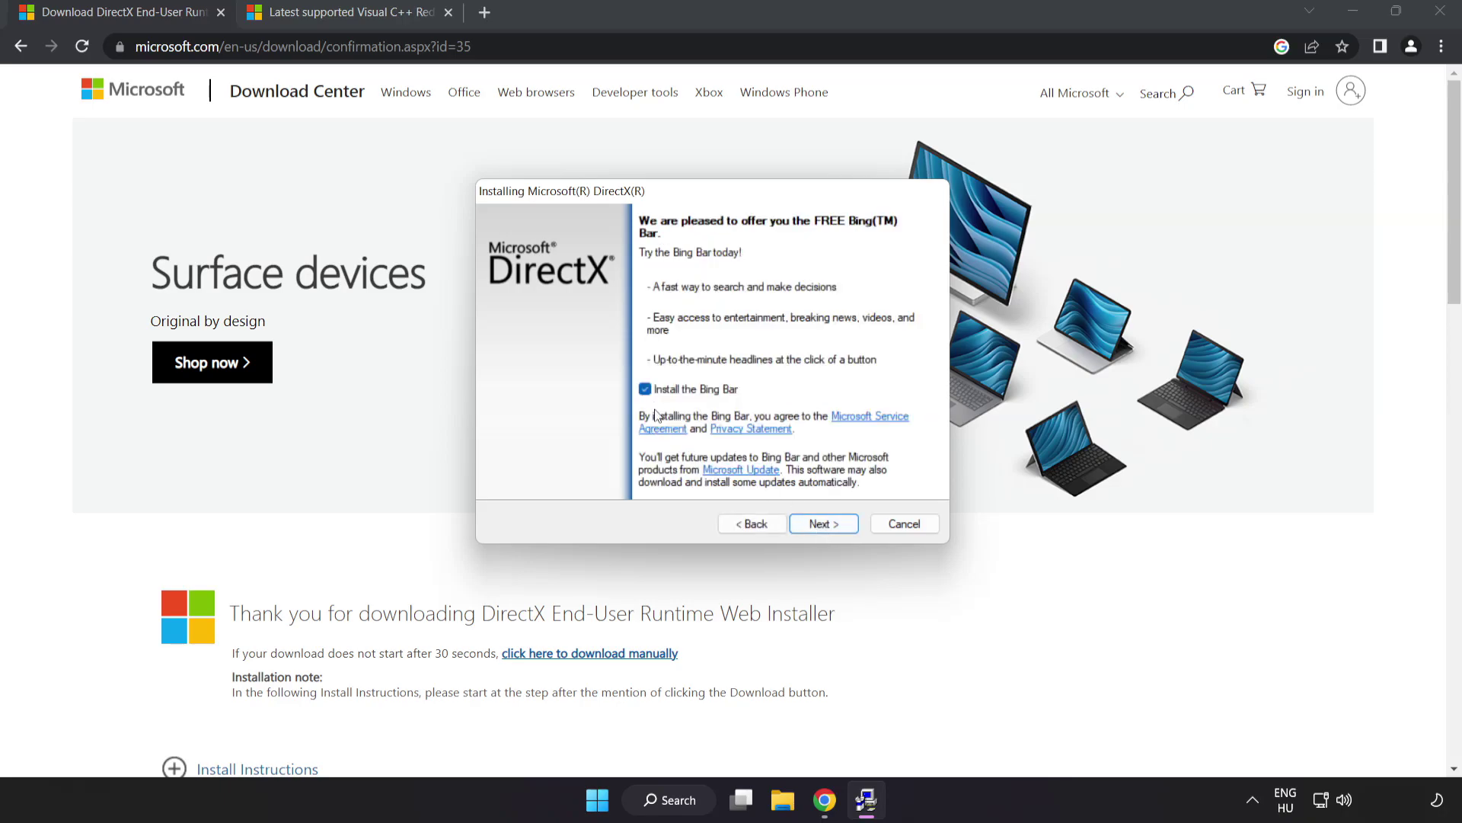
- Decline the Bing Bar, install the DirectX components, and finish the setup
click(646, 390)
click(828, 524)
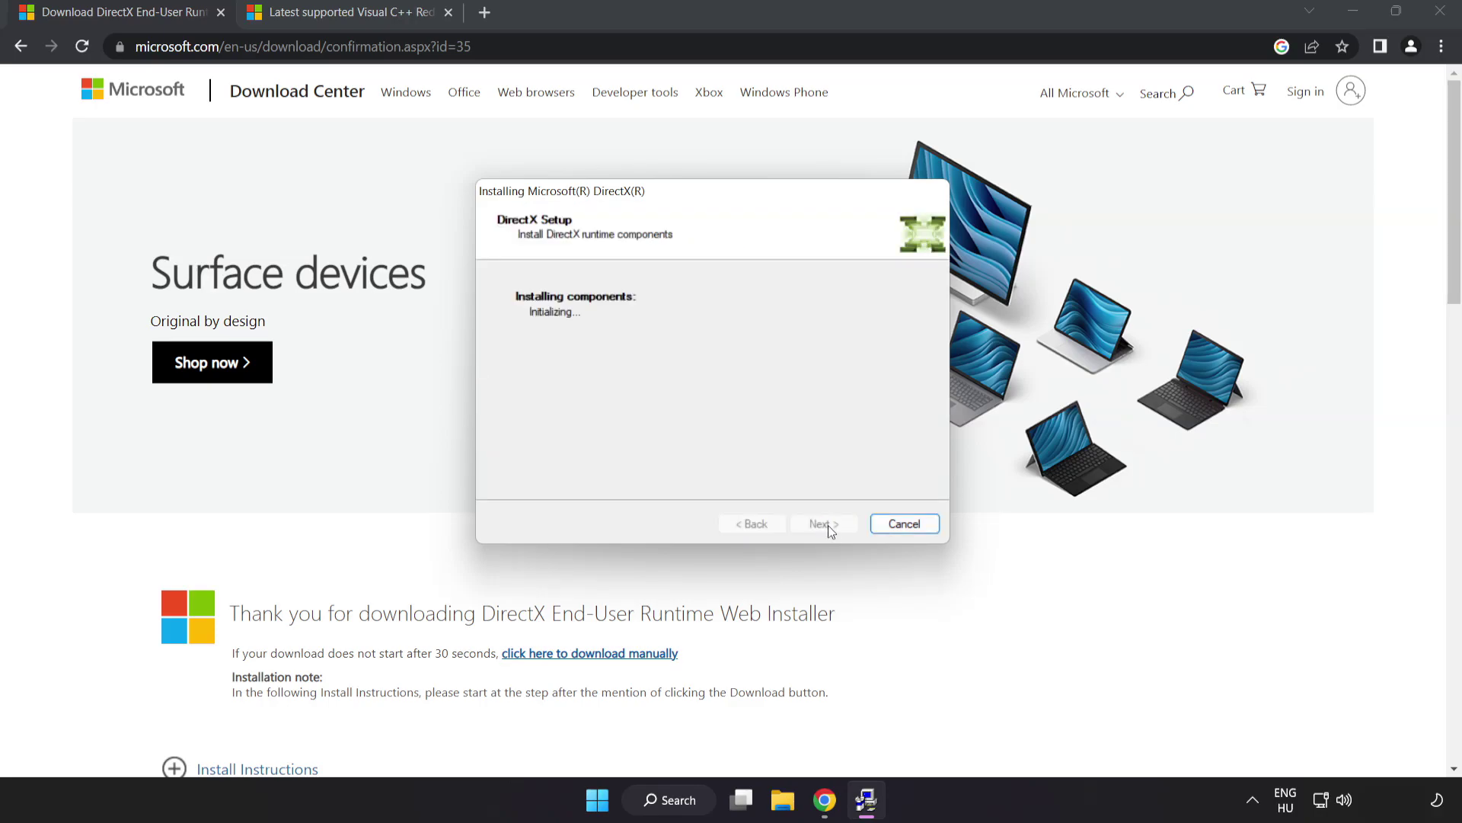
click(824, 526)
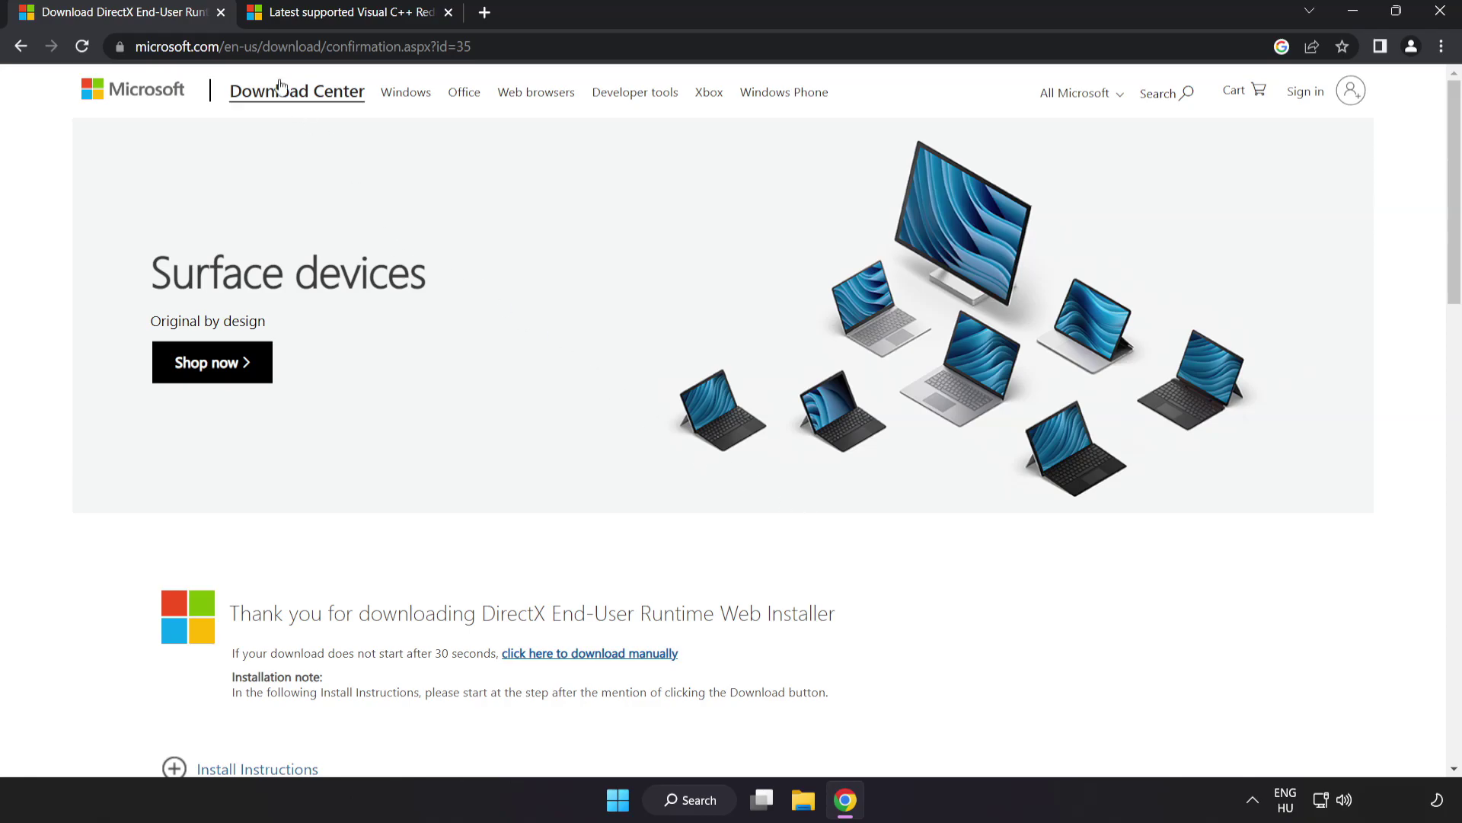
- Close the DirectX tab and scroll to the Visual Studio 2015–2022 redistributable table
click(221, 12)
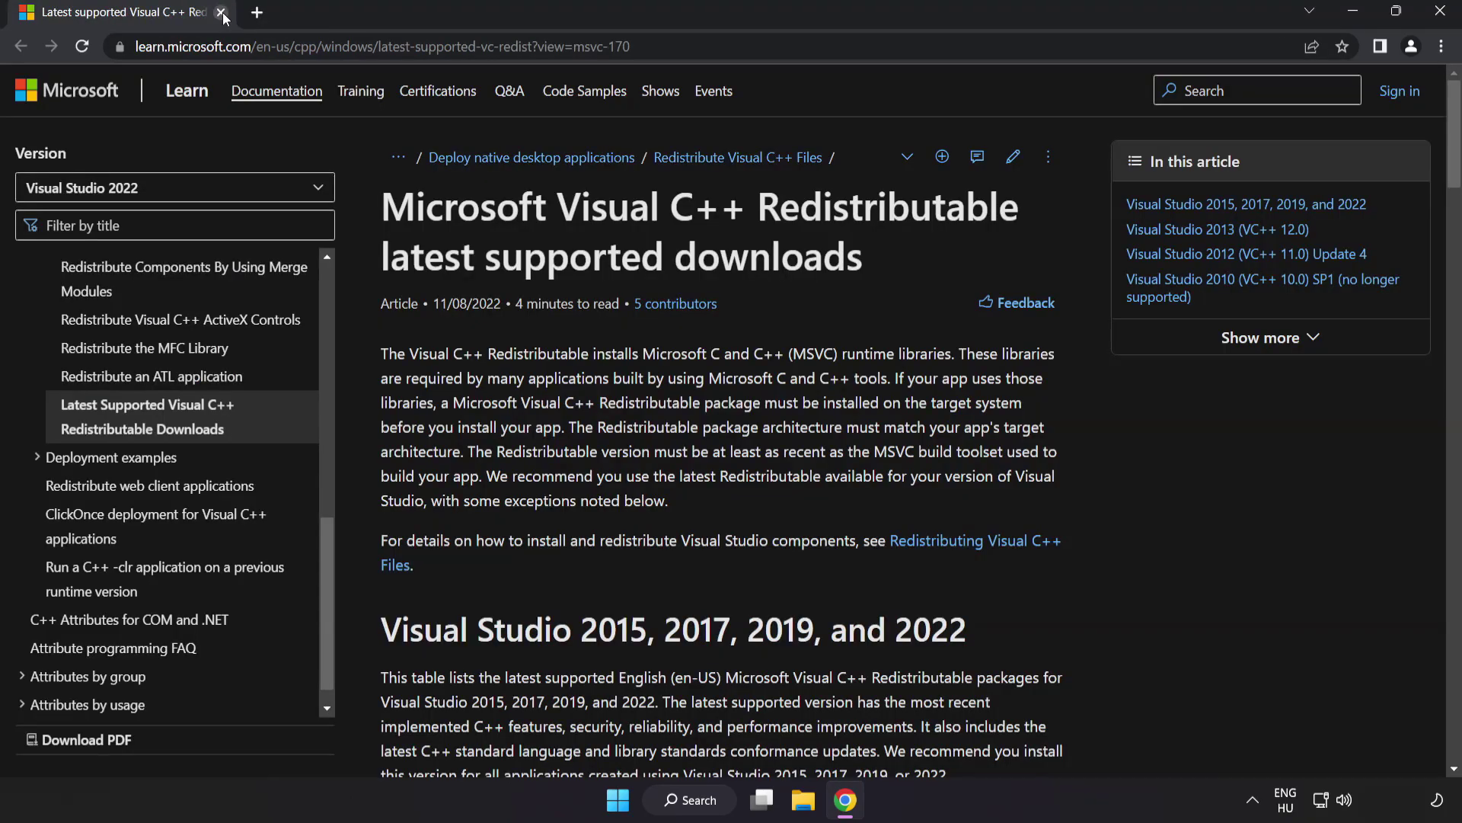
click(862, 53)
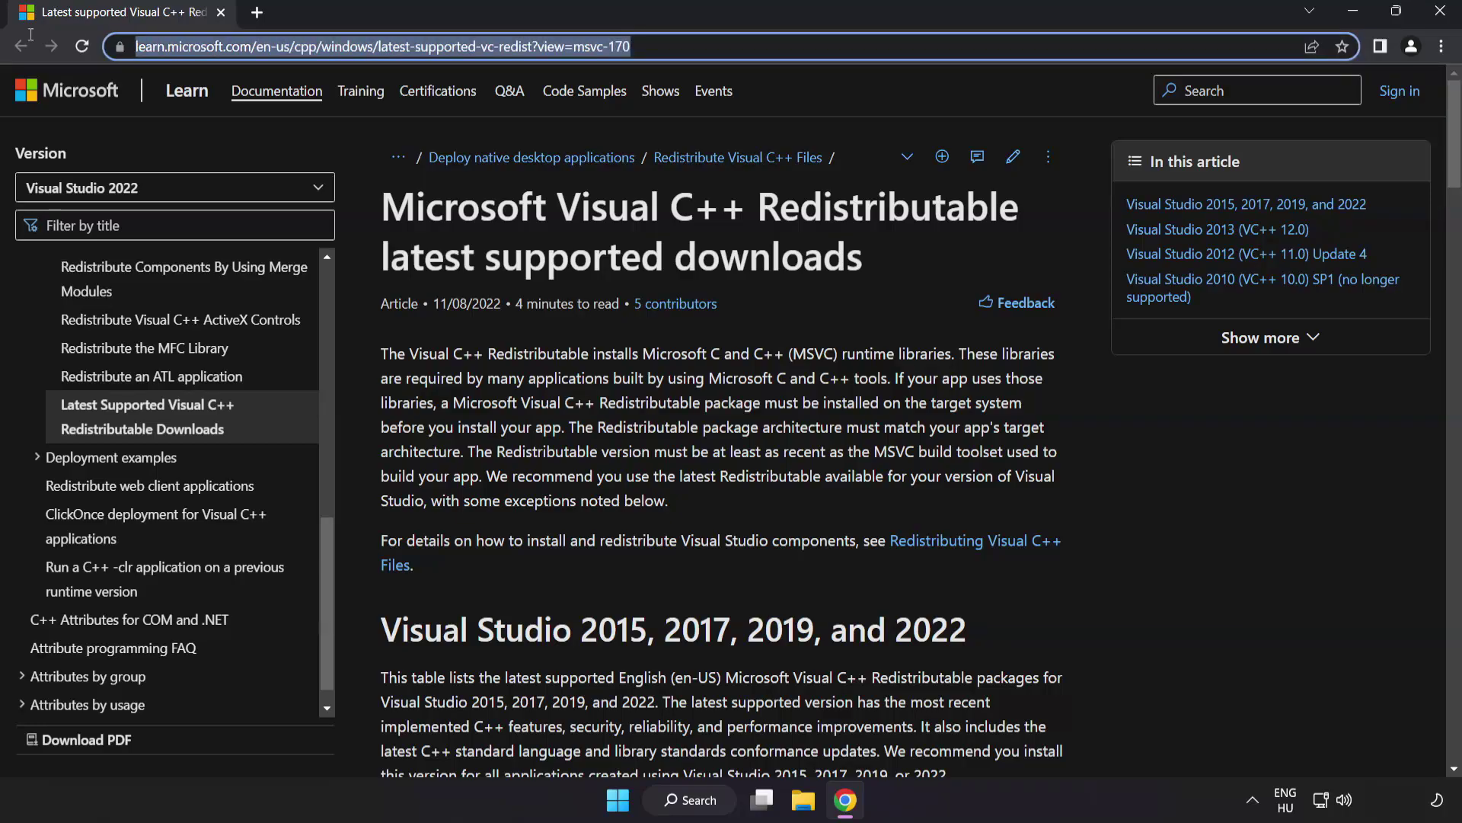
click(863, 53)
click(850, 99)
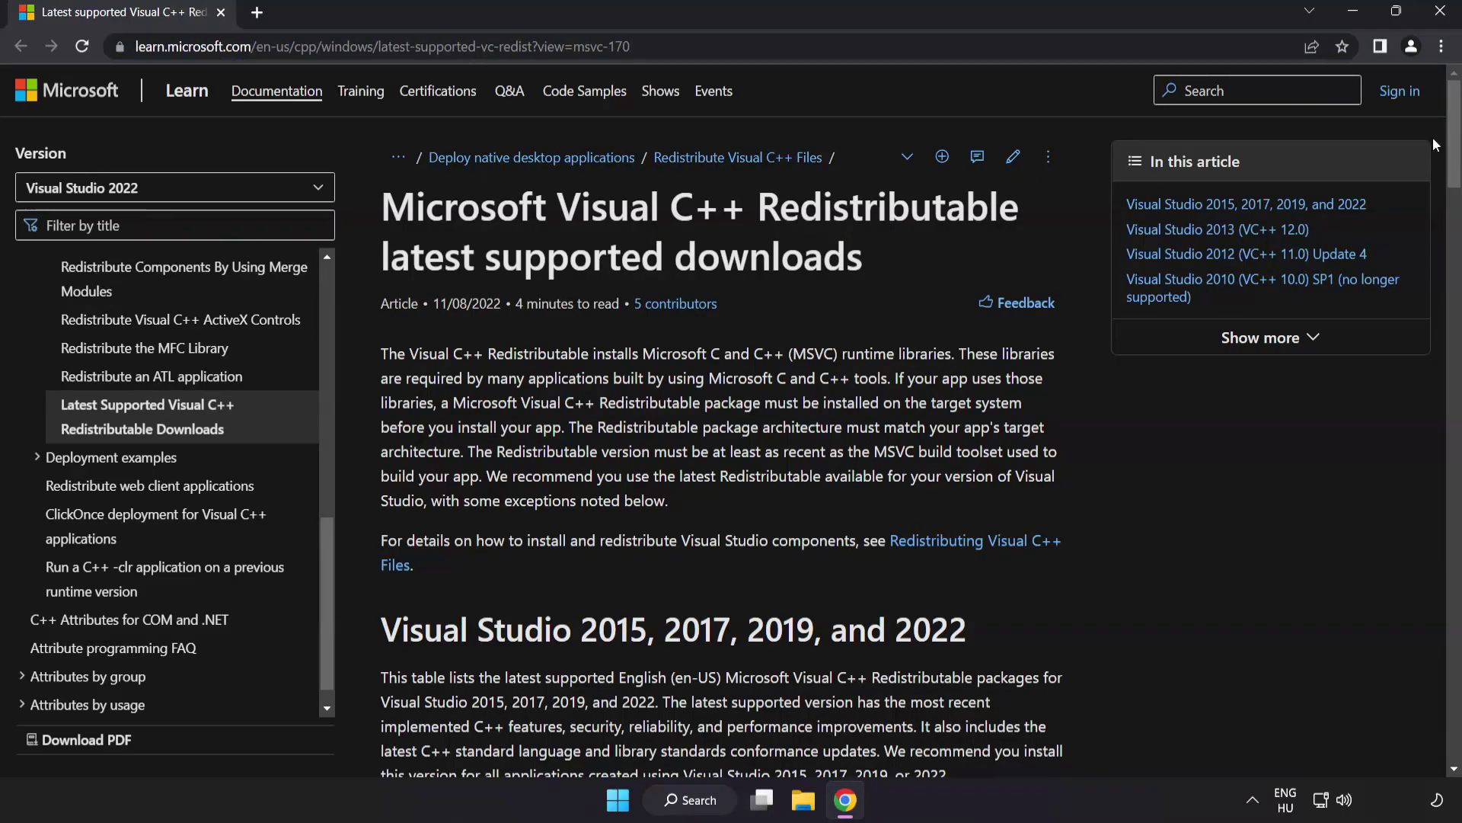
drag(1457, 141, 1424, 225)
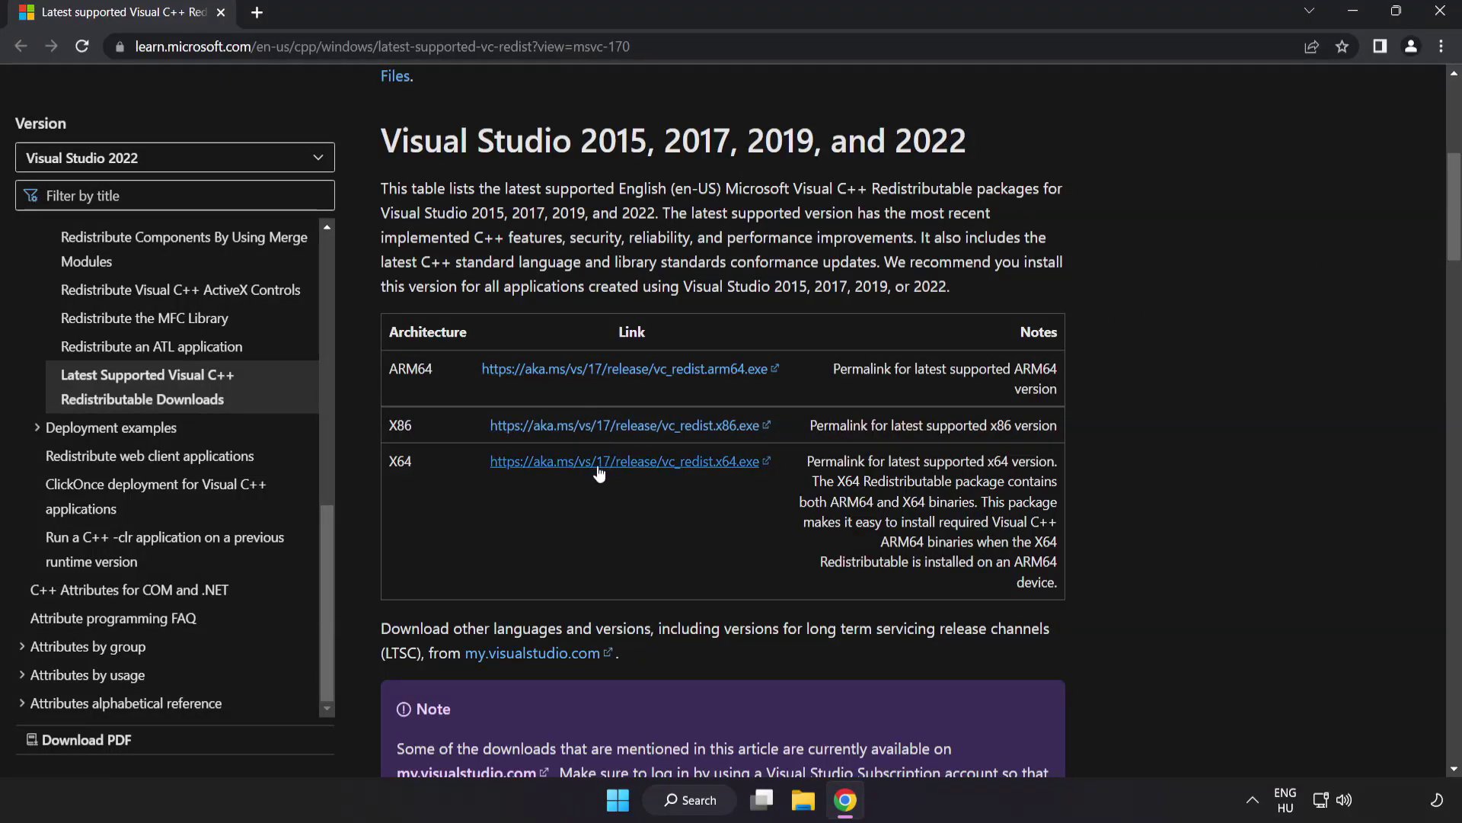
- Download the ARM64, x86 and x64 vc_redist installers
click(606, 372)
click(625, 427)
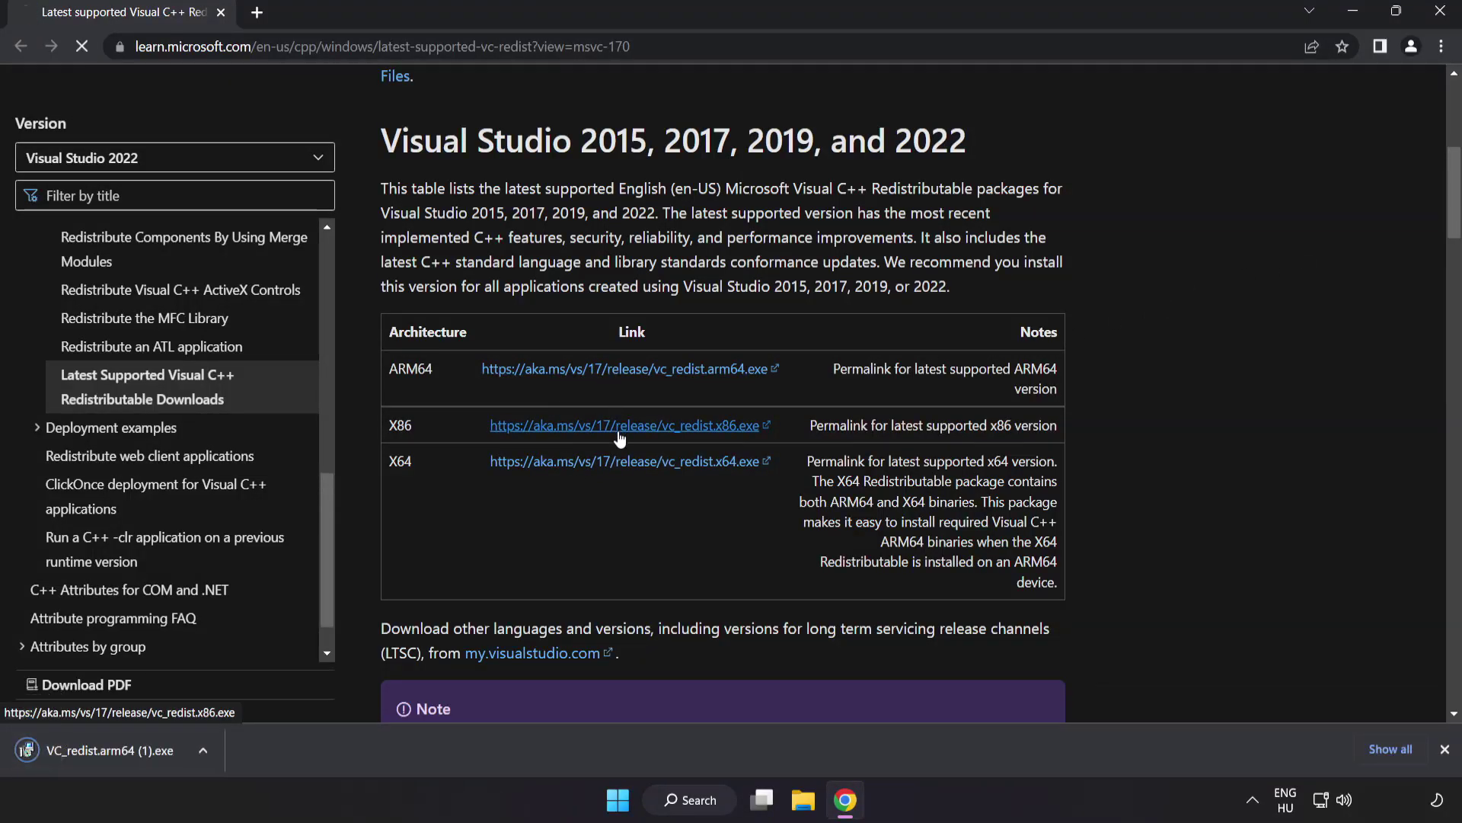
click(628, 463)
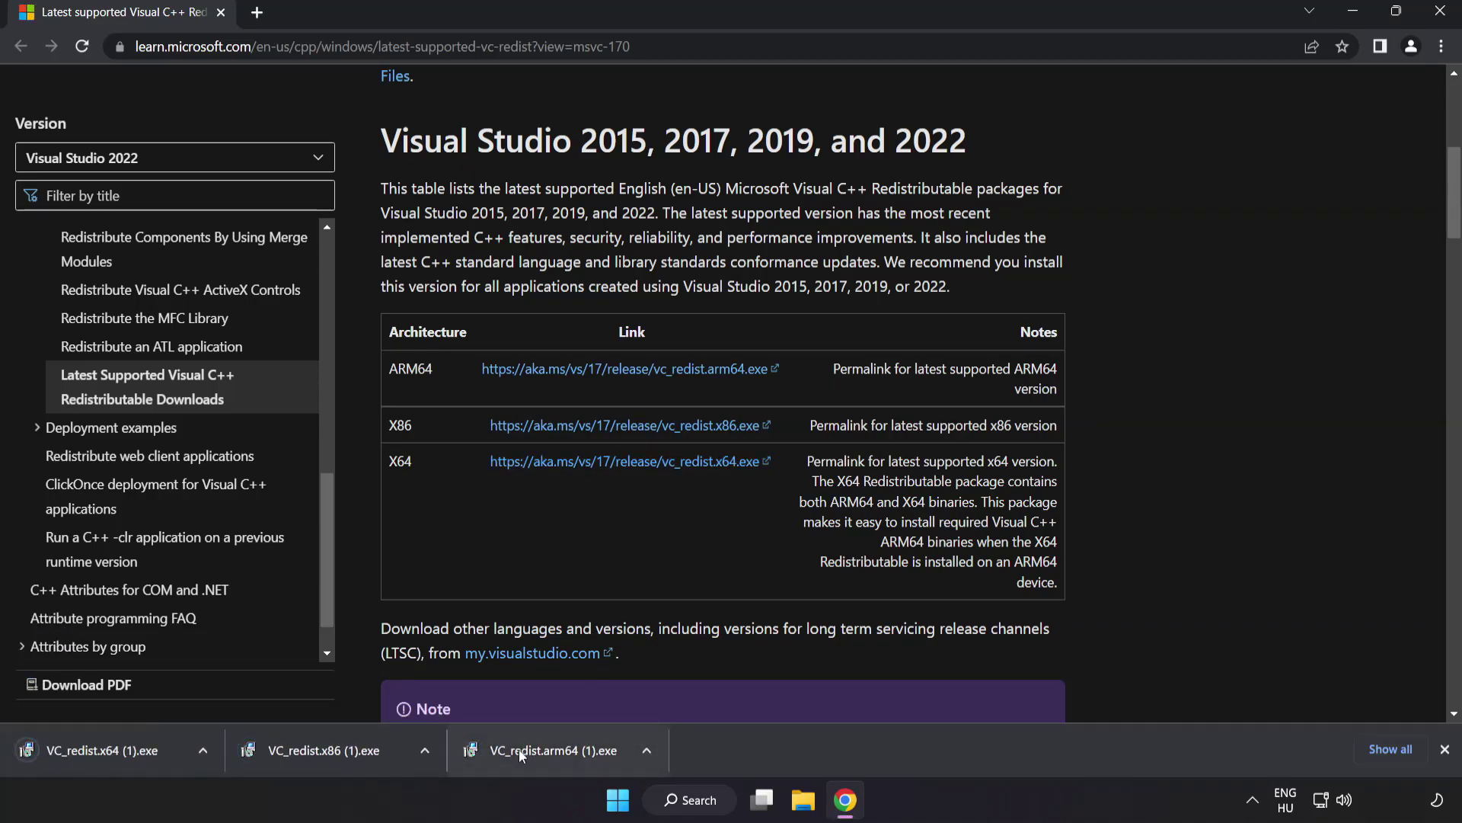
- Try installing the ARM64 redistributable with the license agreed, then dismiss its failure
click(550, 752)
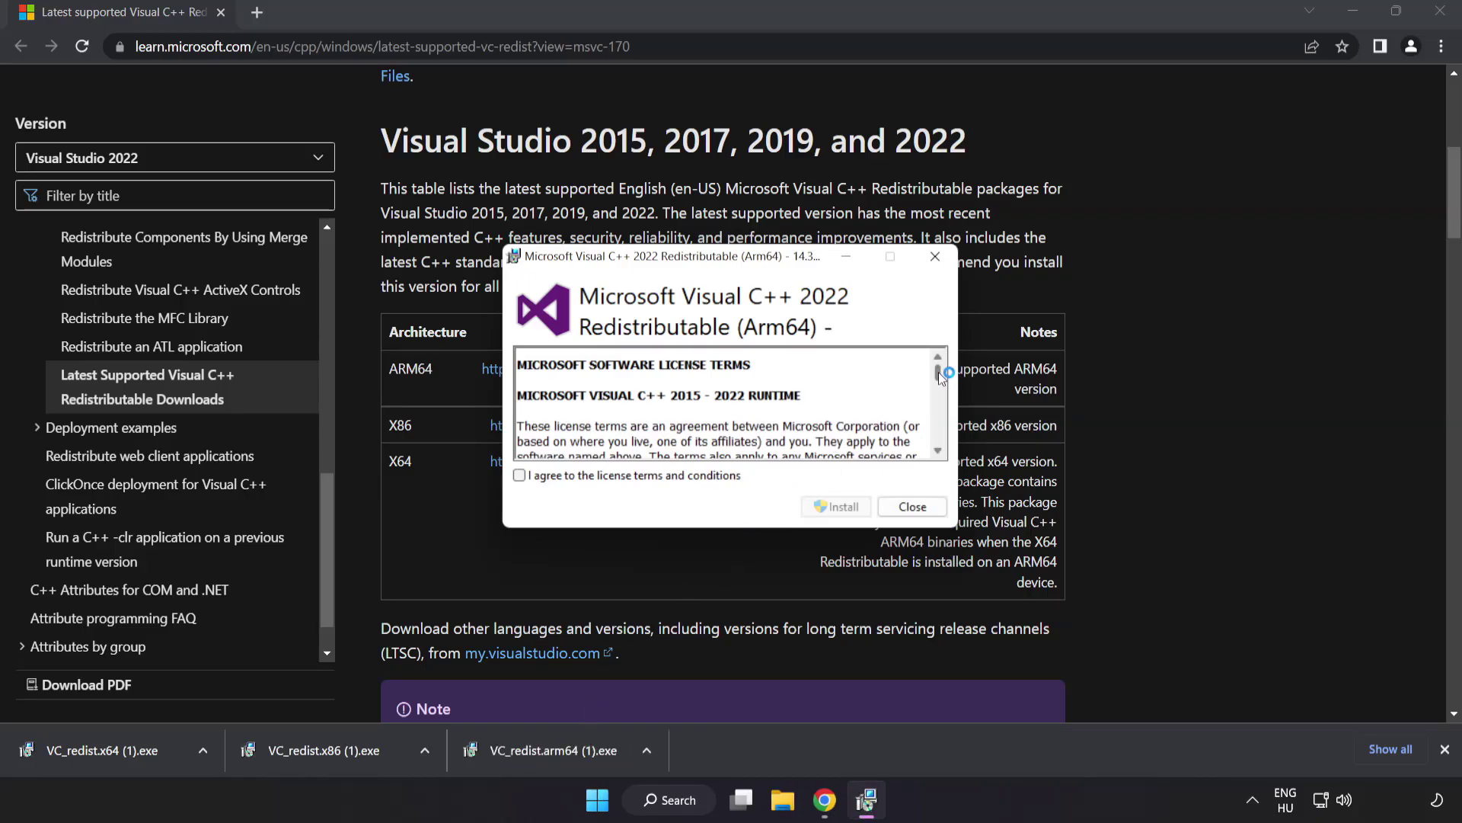
drag(939, 372, 939, 442)
click(520, 475)
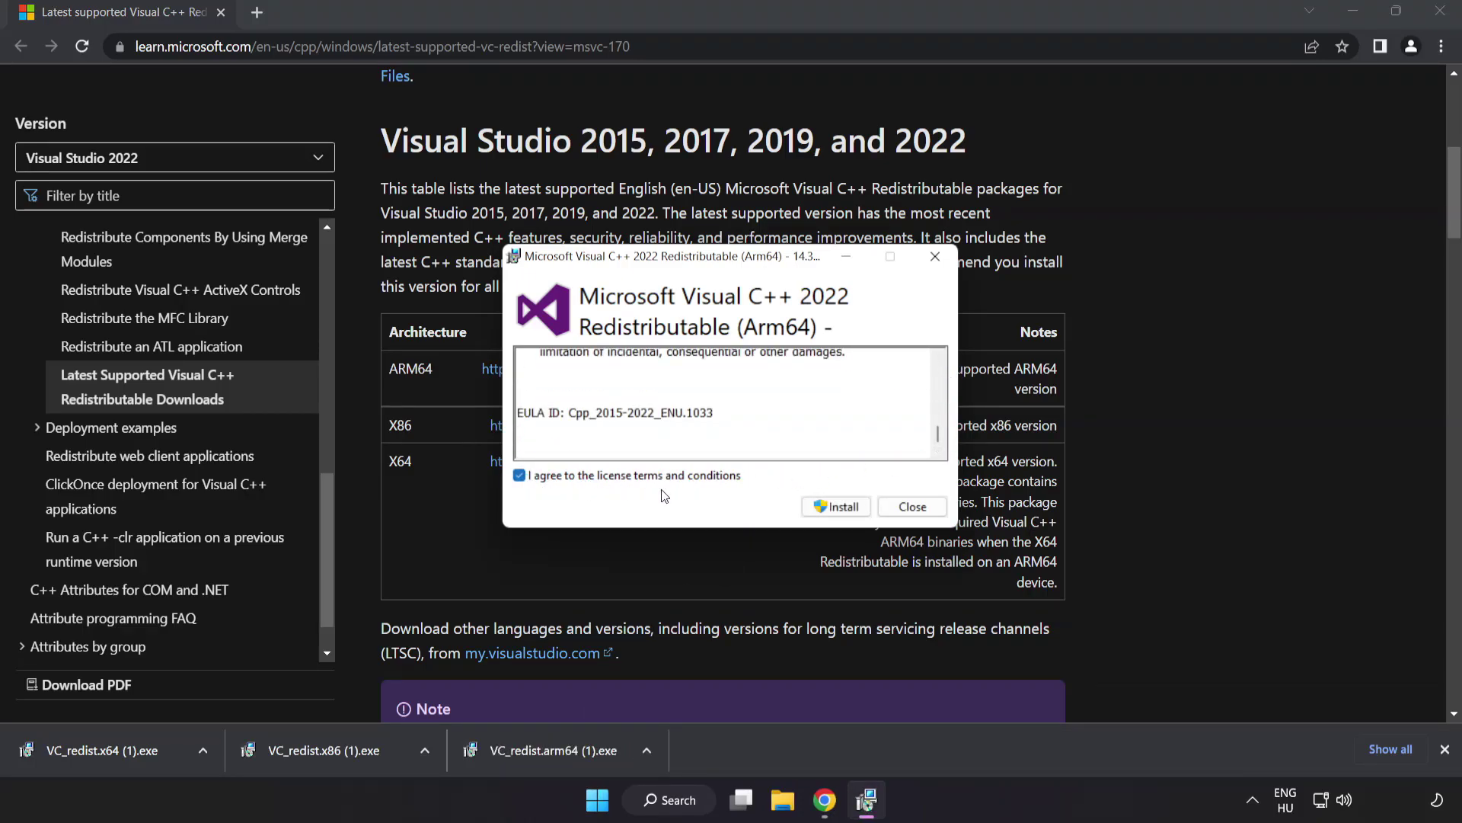
click(834, 507)
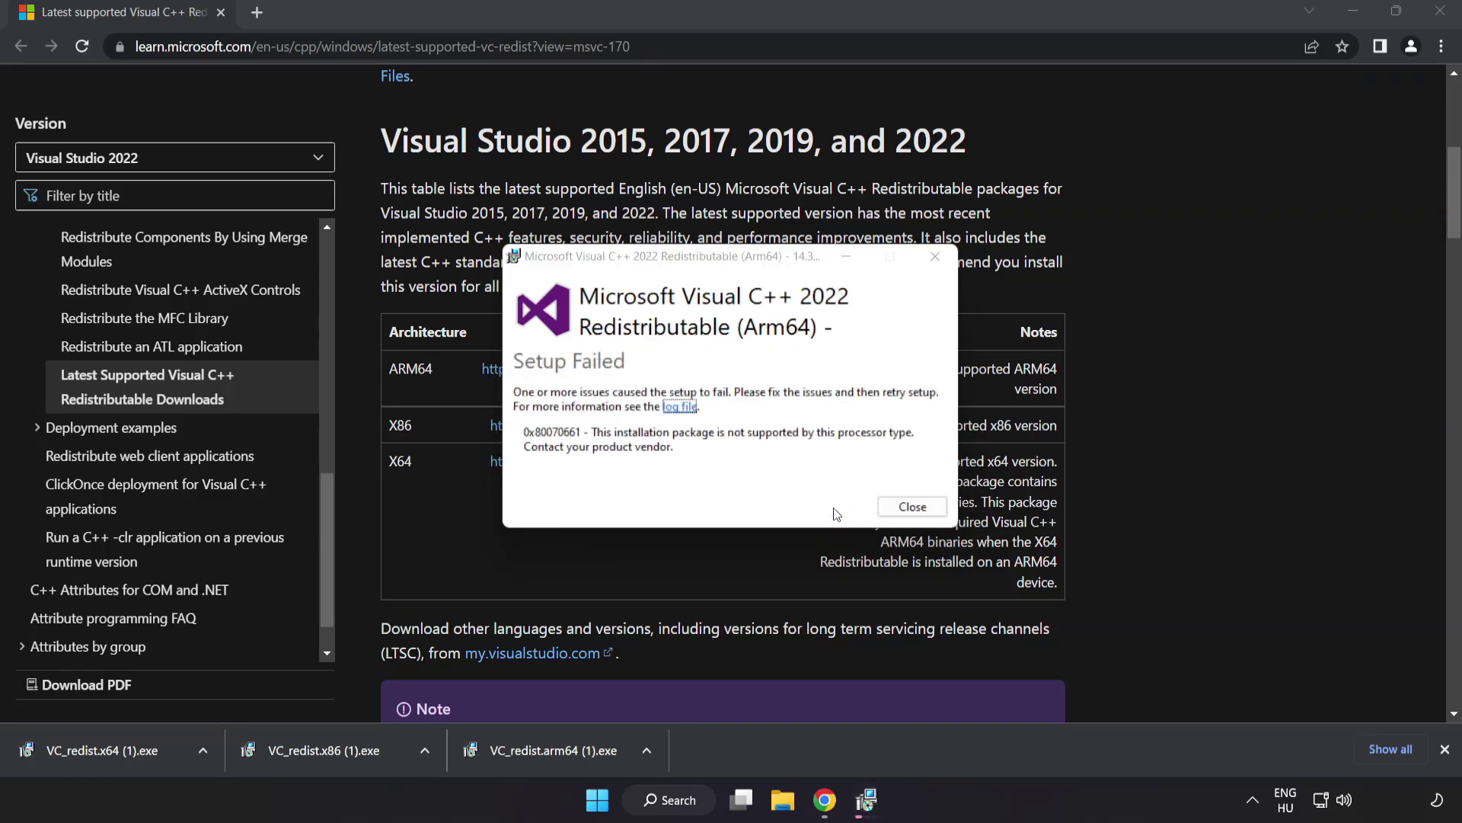
click(912, 506)
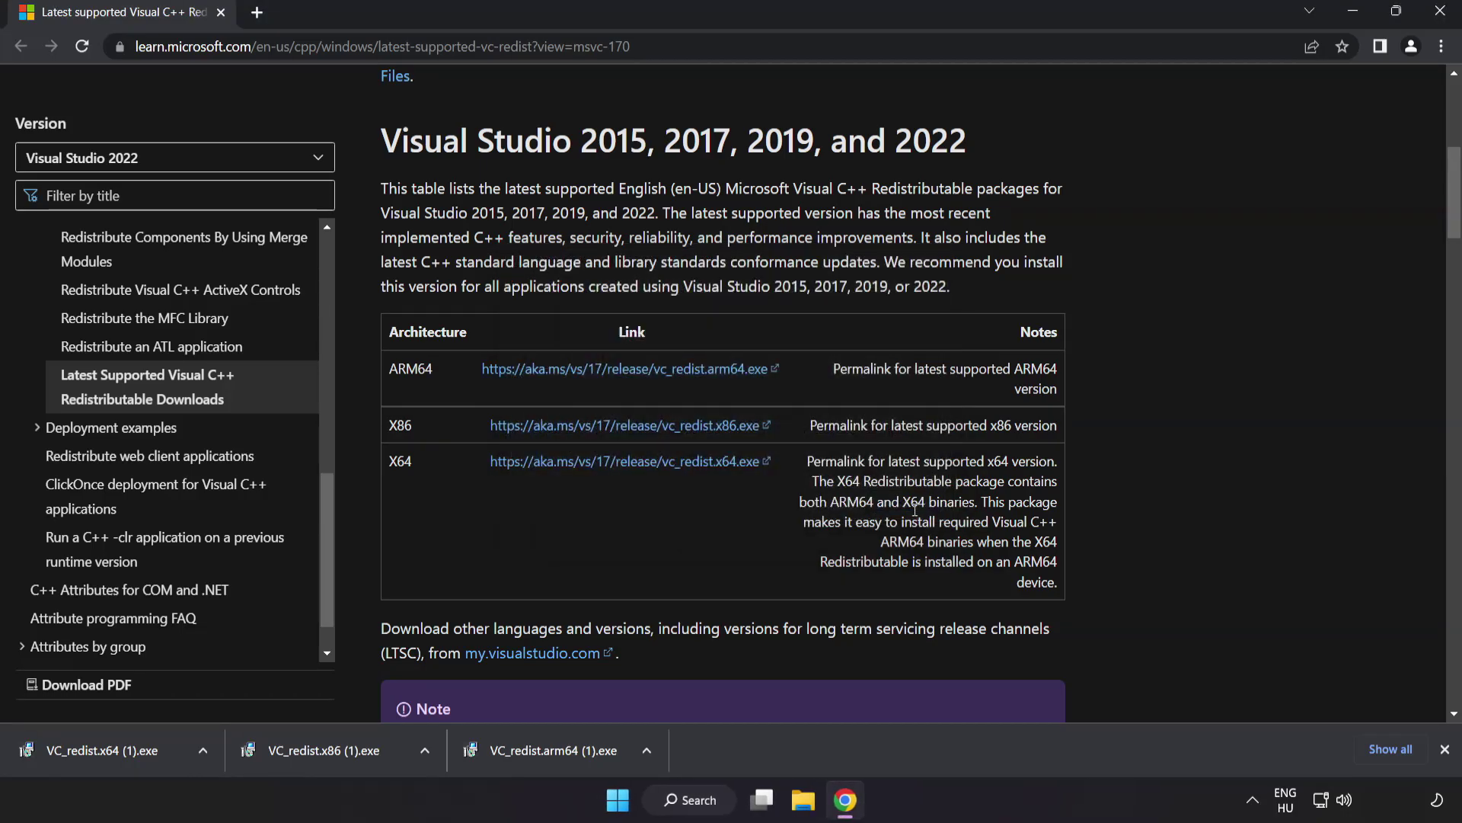
- Install the x86 redistributable, dismiss the failed x64 setup, and close Chrome
click(329, 752)
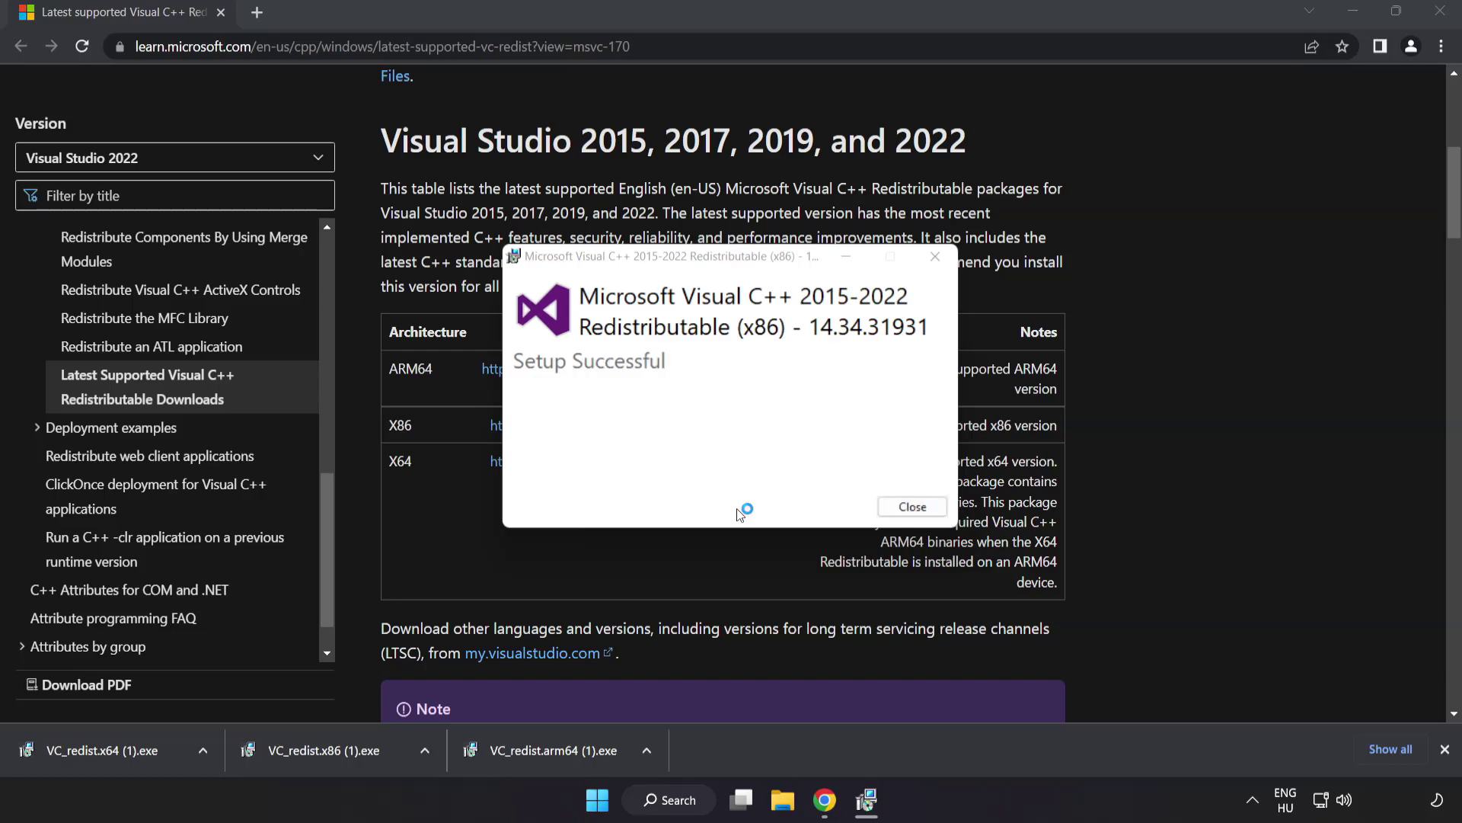
click(910, 506)
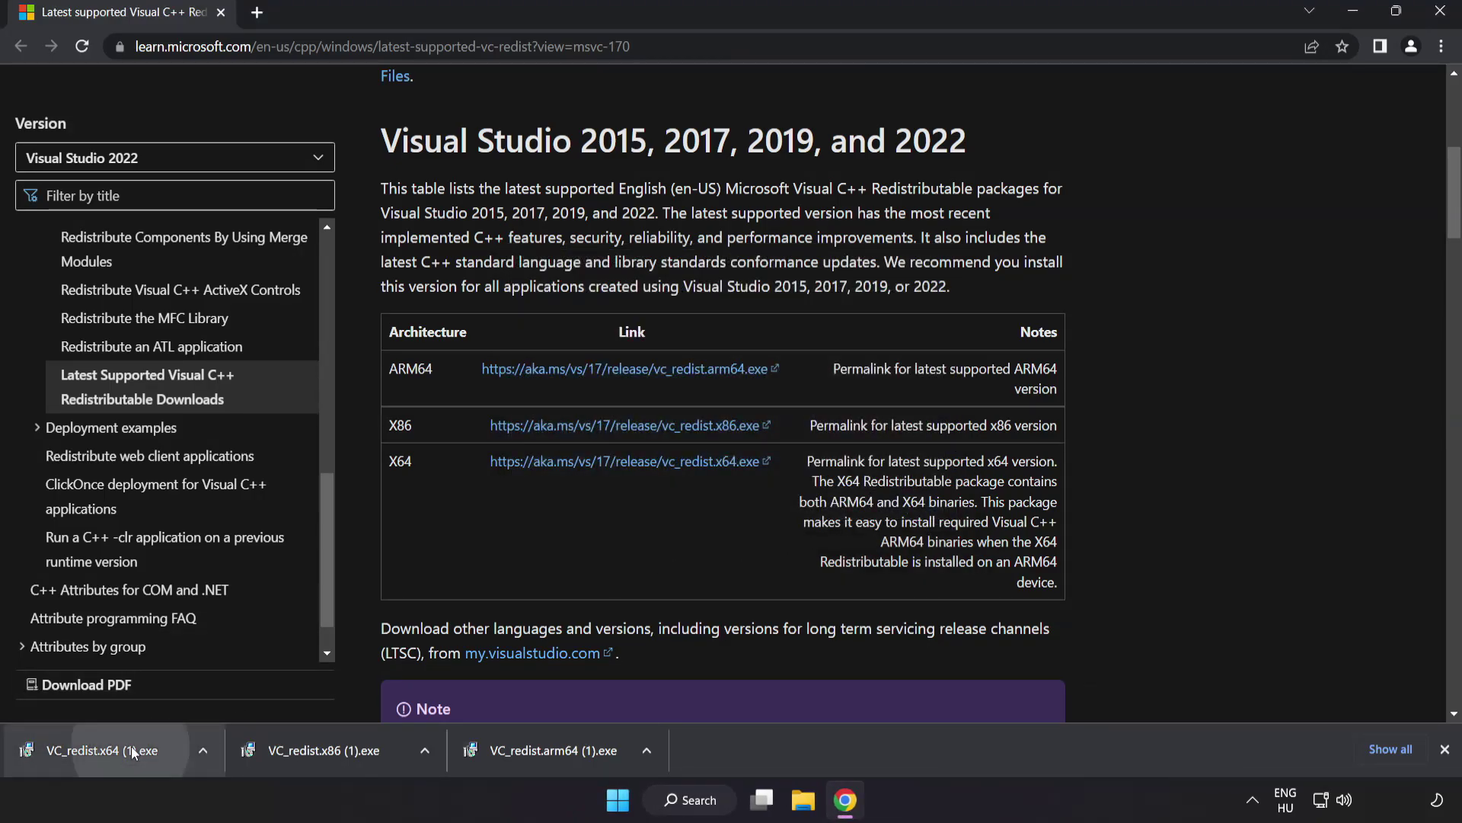
click(131, 746)
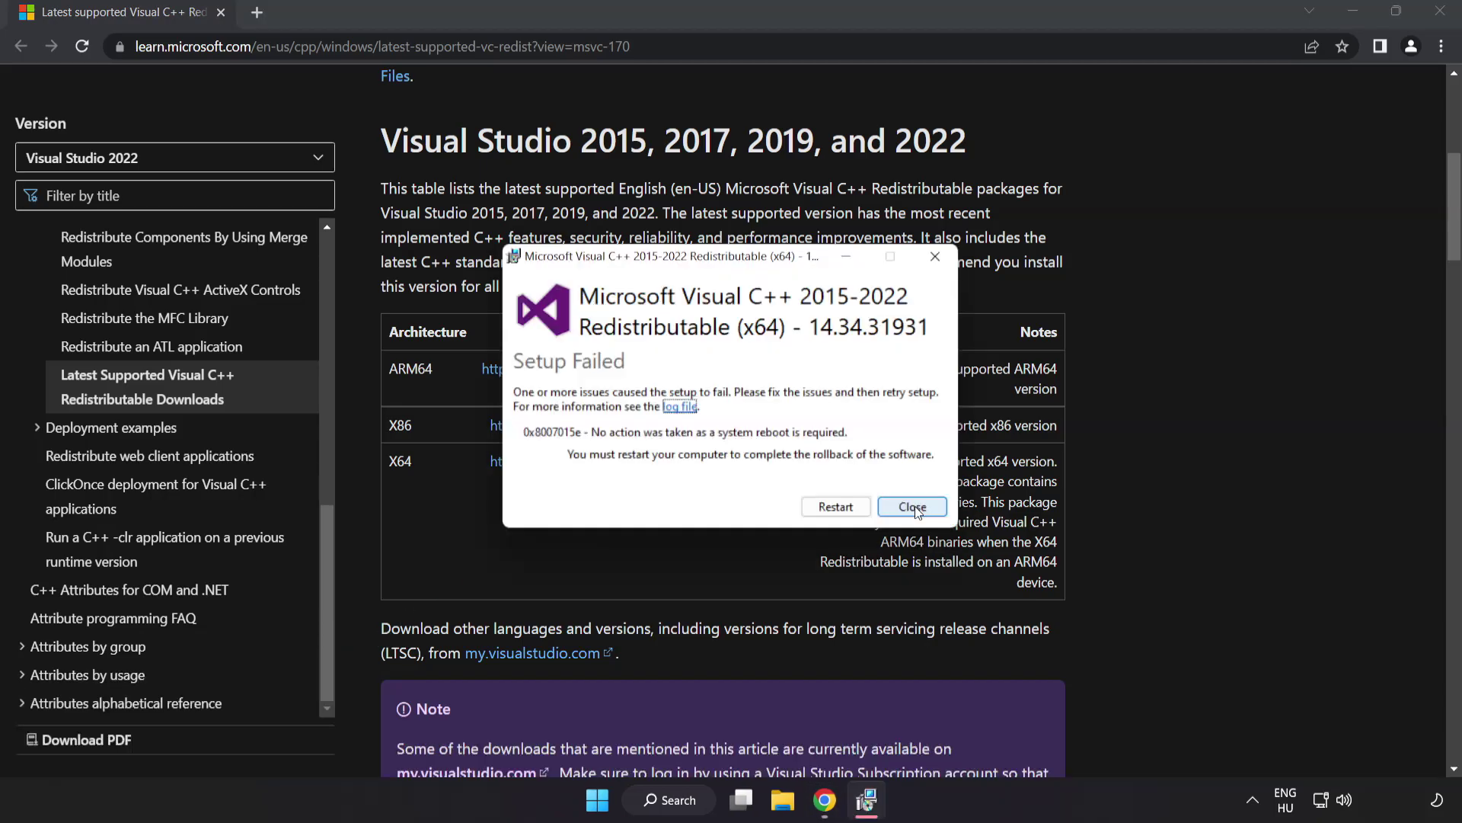
click(912, 506)
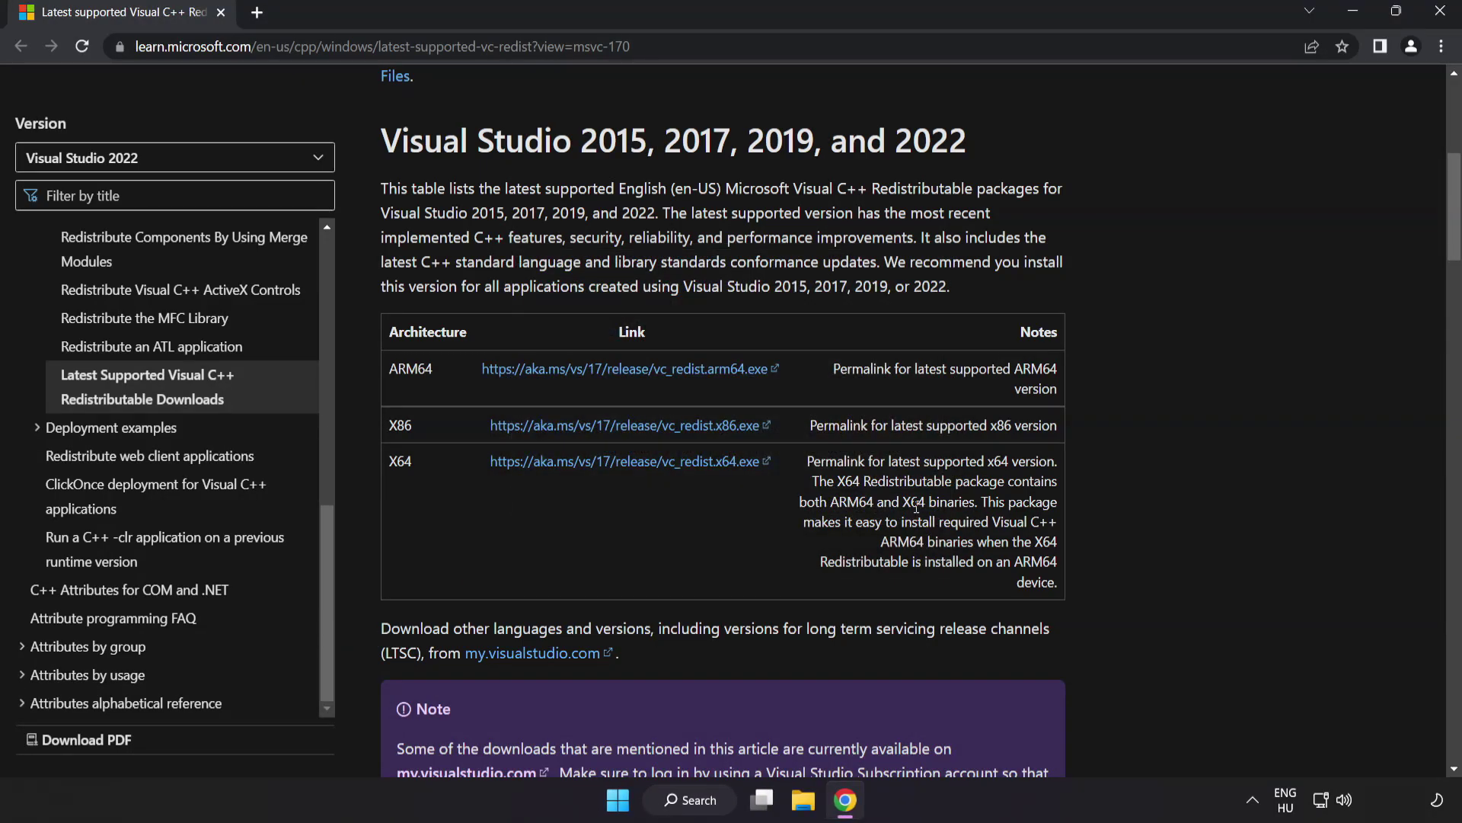
click(1438, 14)
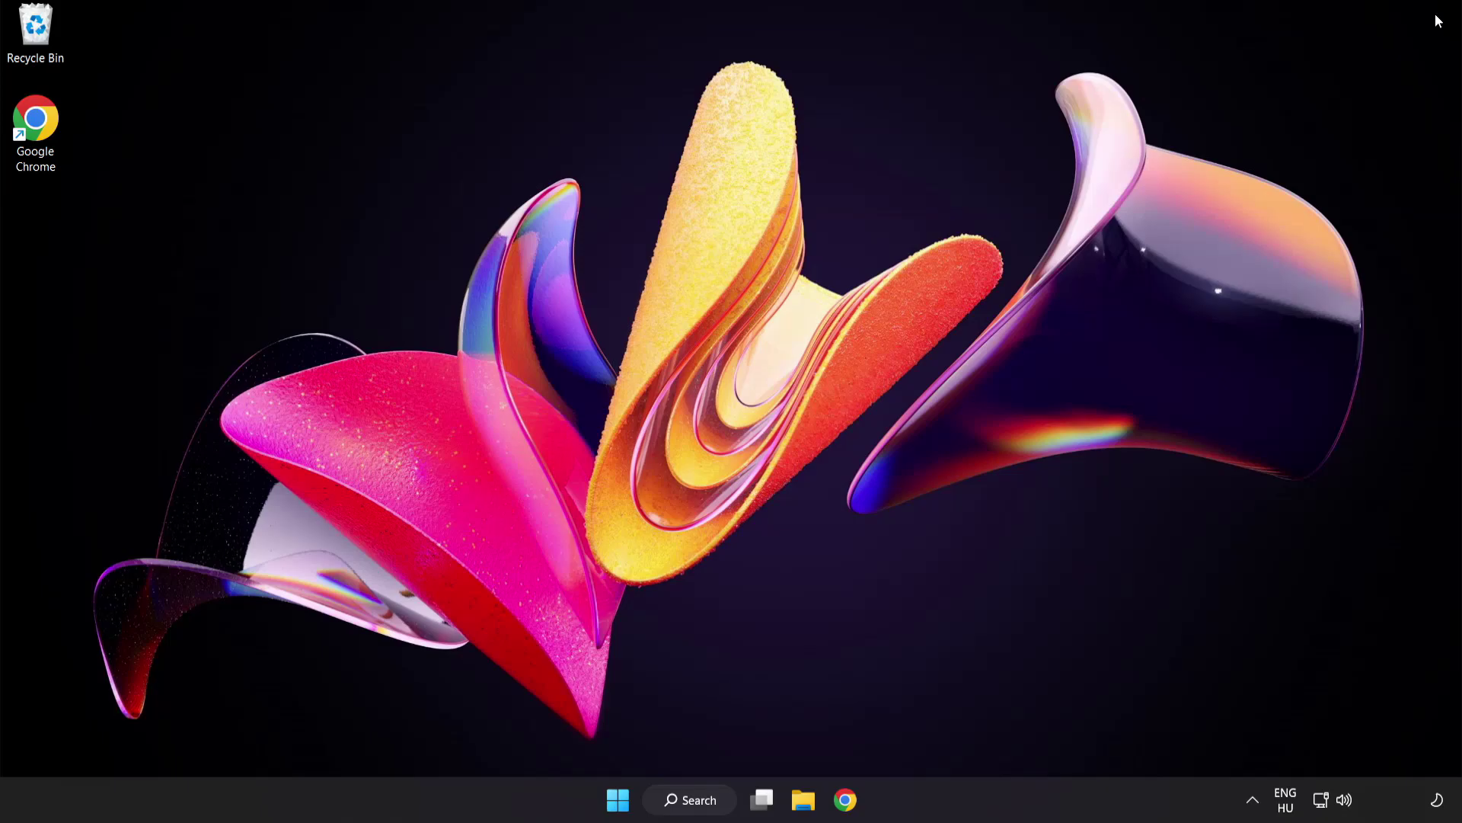
- Search for cmd and run Command Prompt as administrator
click(693, 807)
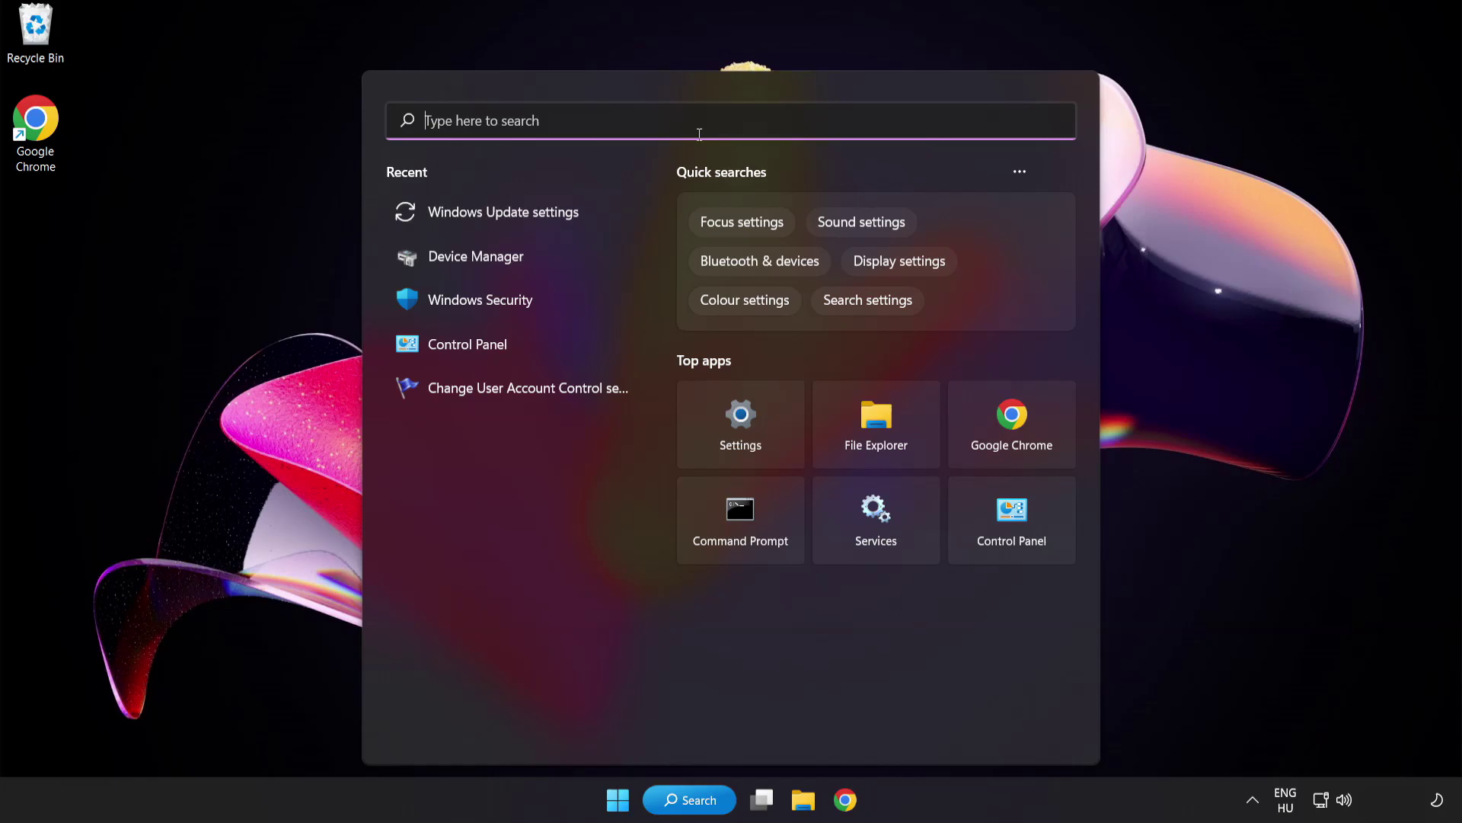
text(cmd)
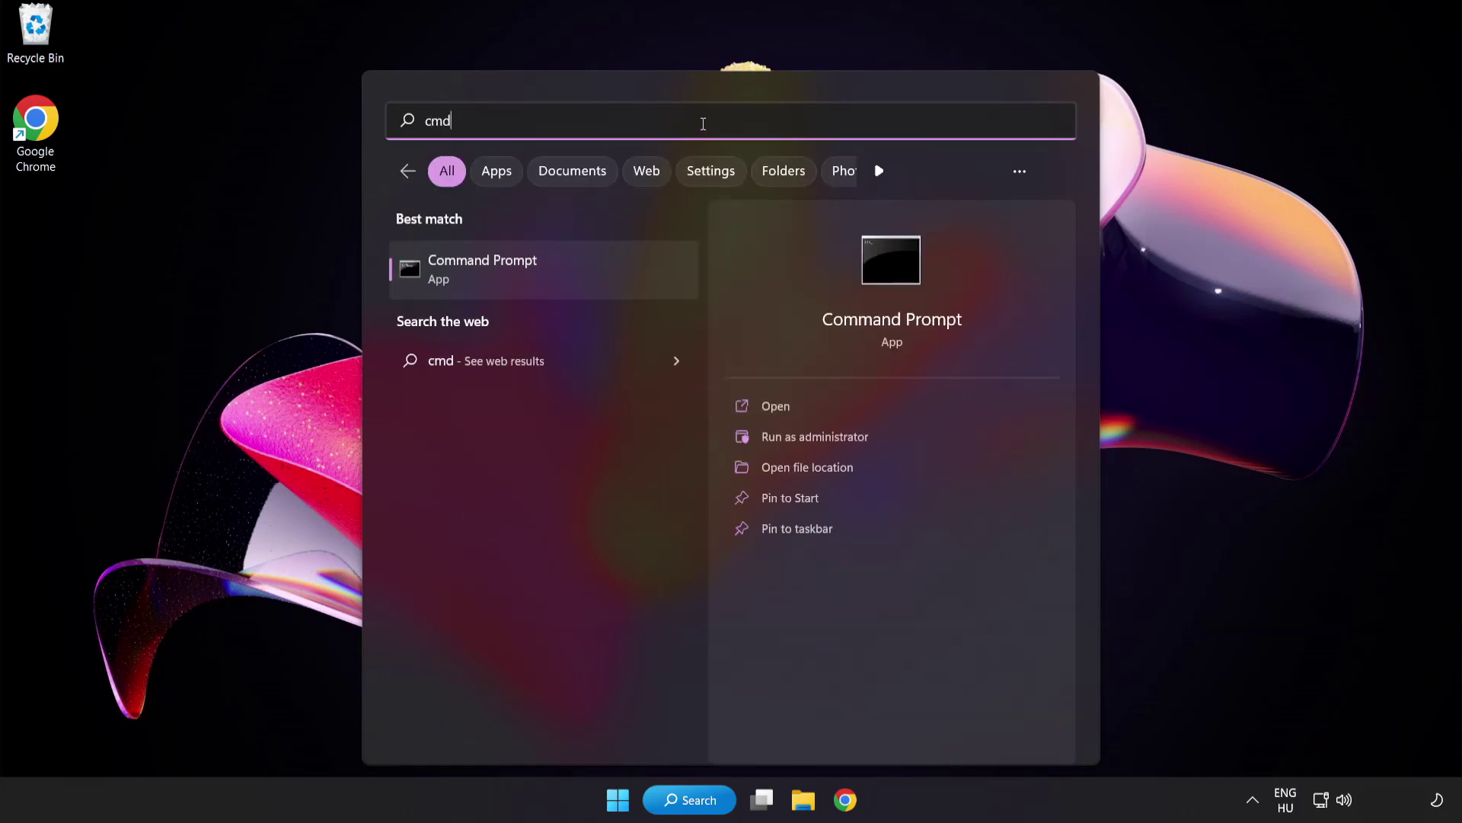
right_click(548, 281)
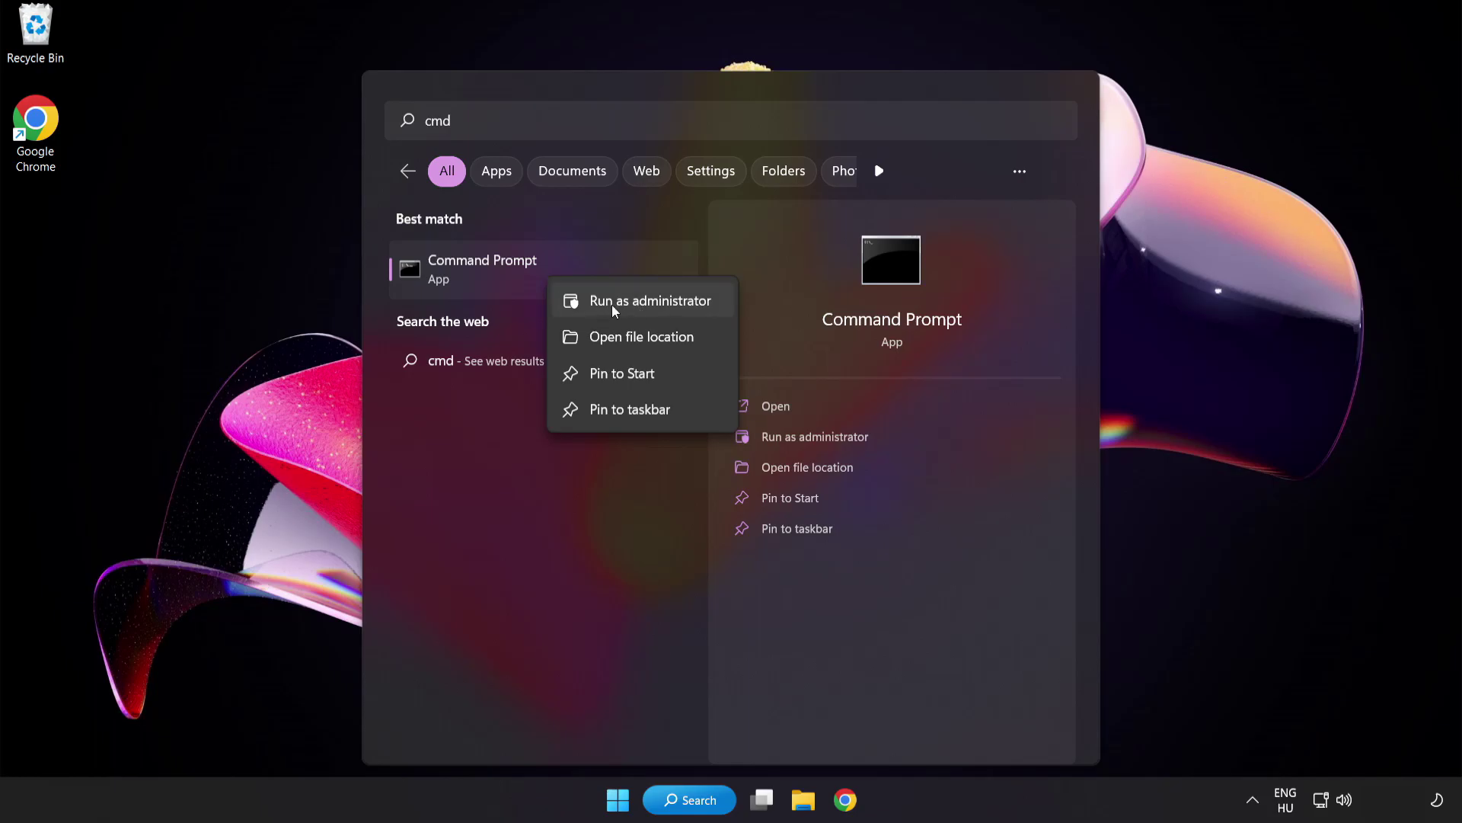
click(616, 304)
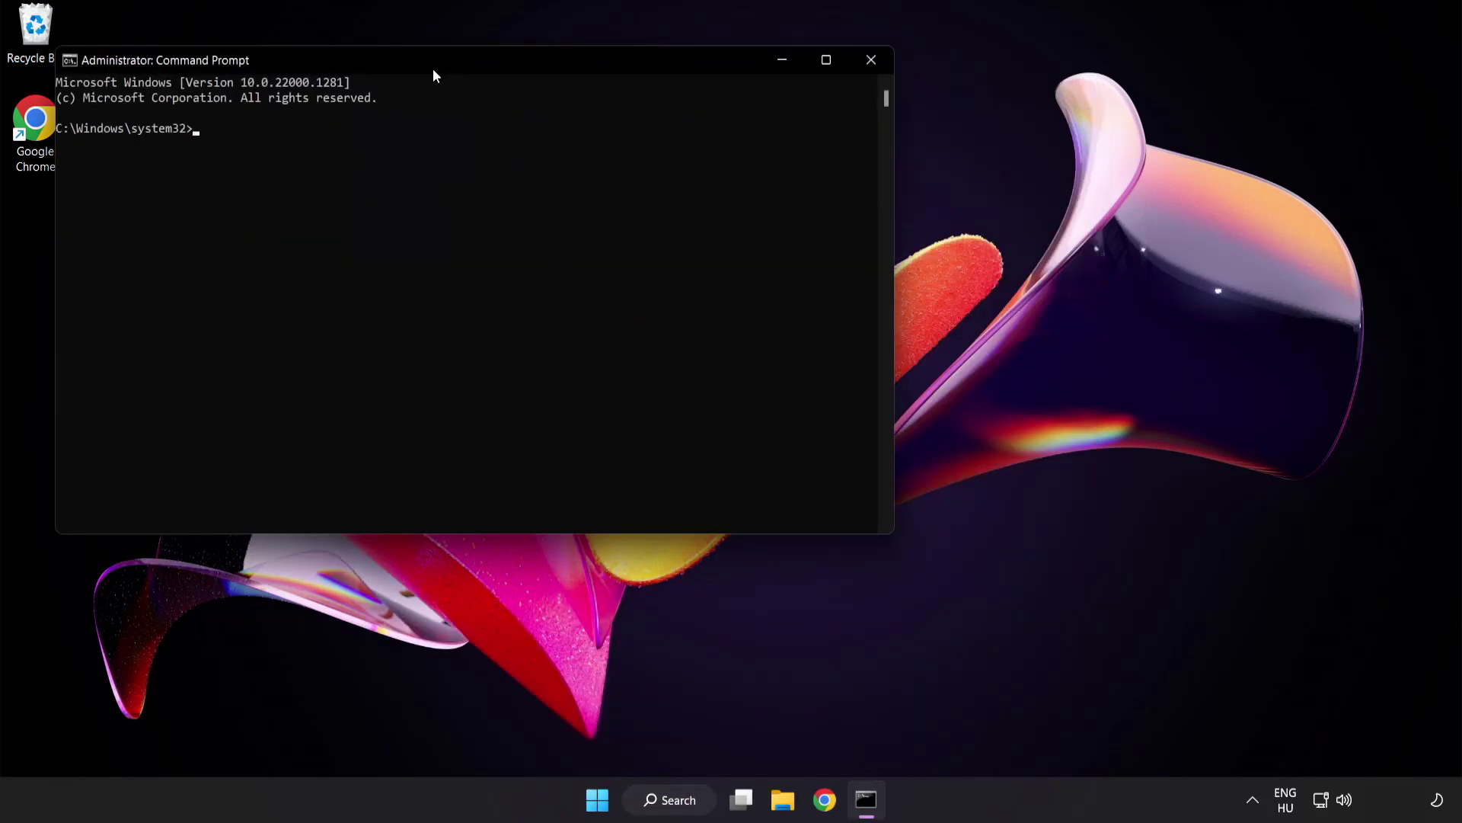
- Centre the console window and run sfc /scannow to check system file integrity
drag(416, 59, 636, 146)
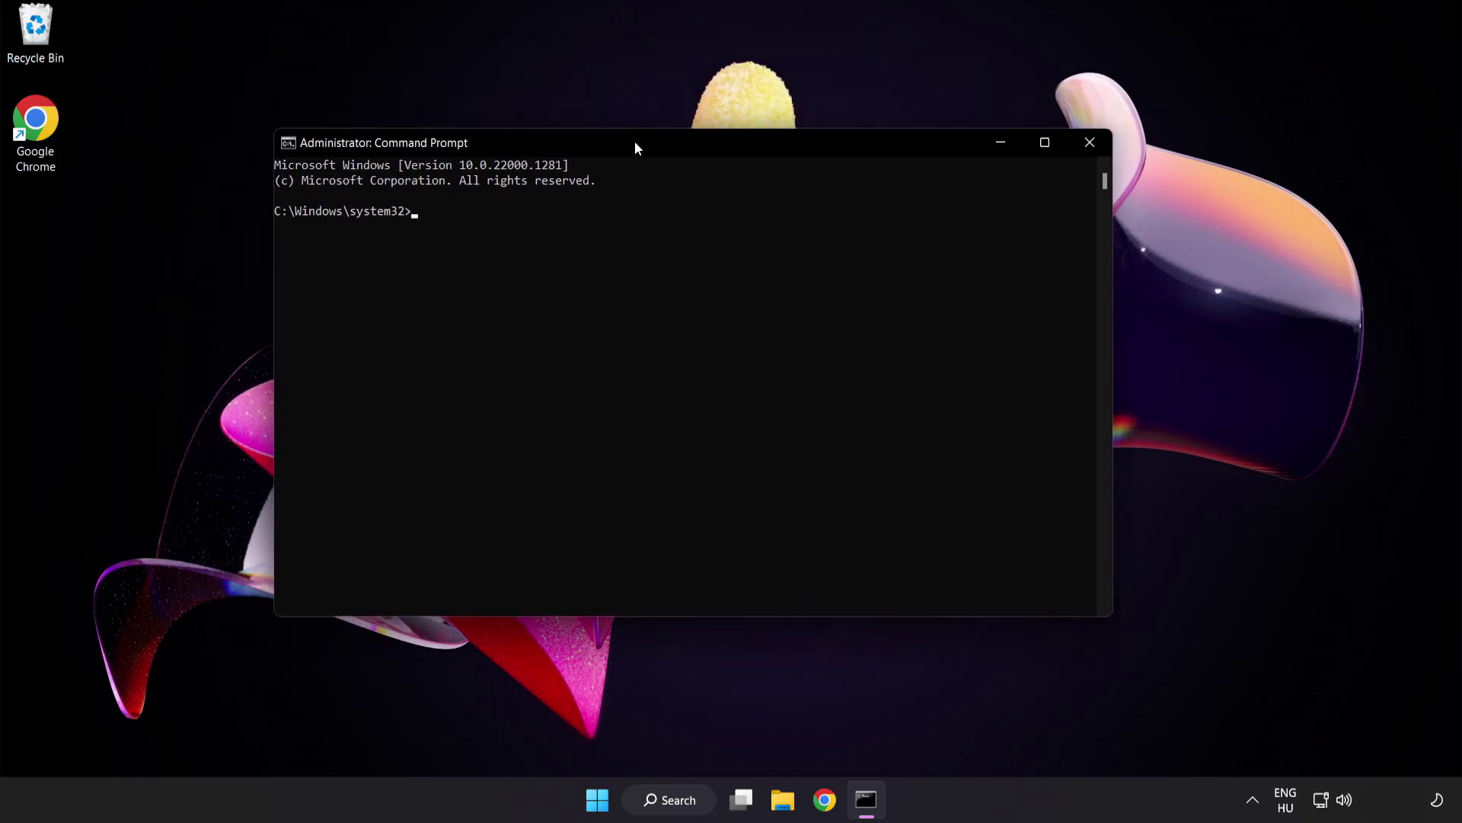
text(sfc)
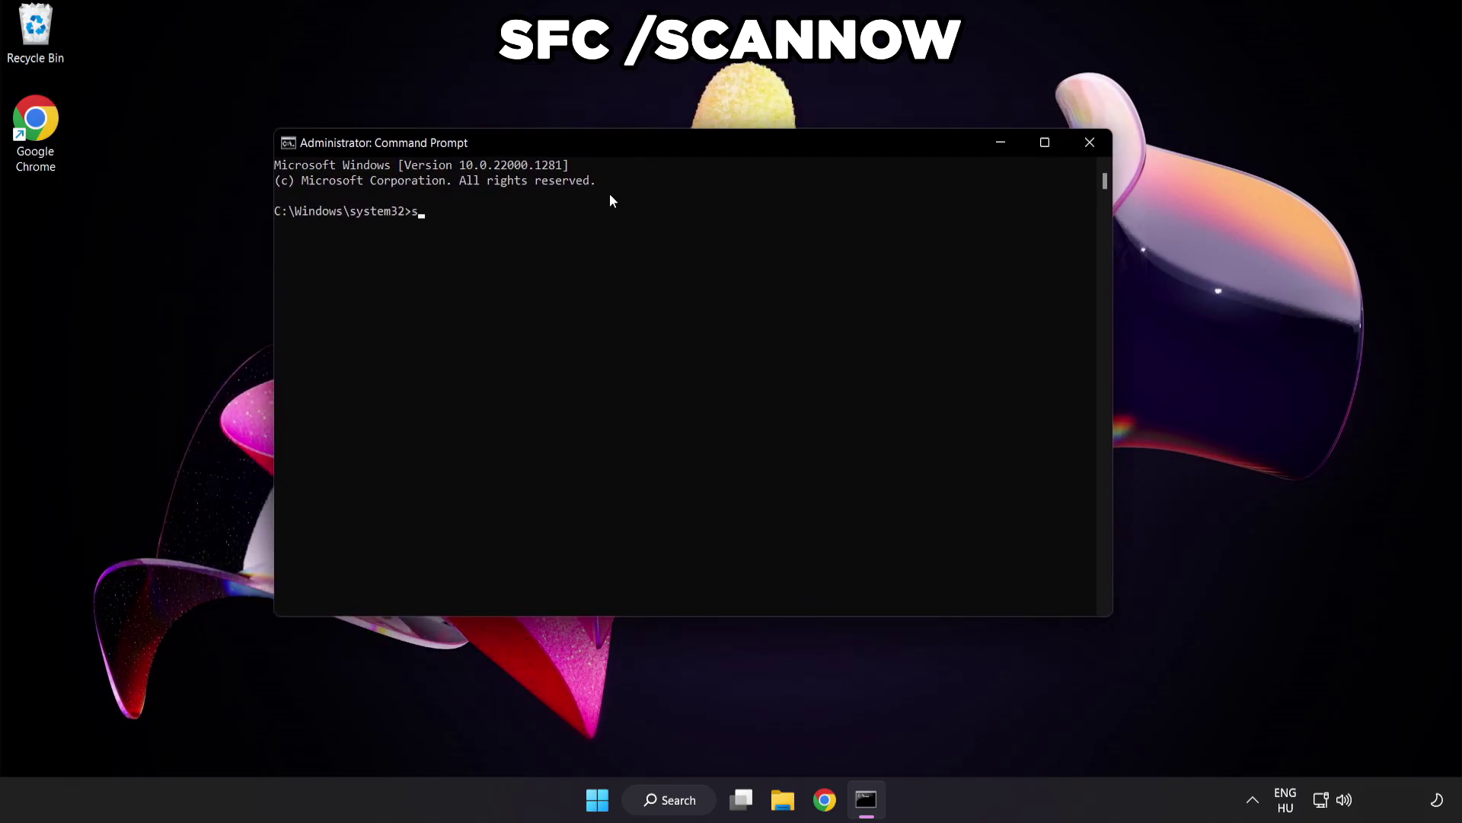
text( /scannow)
key(Return)
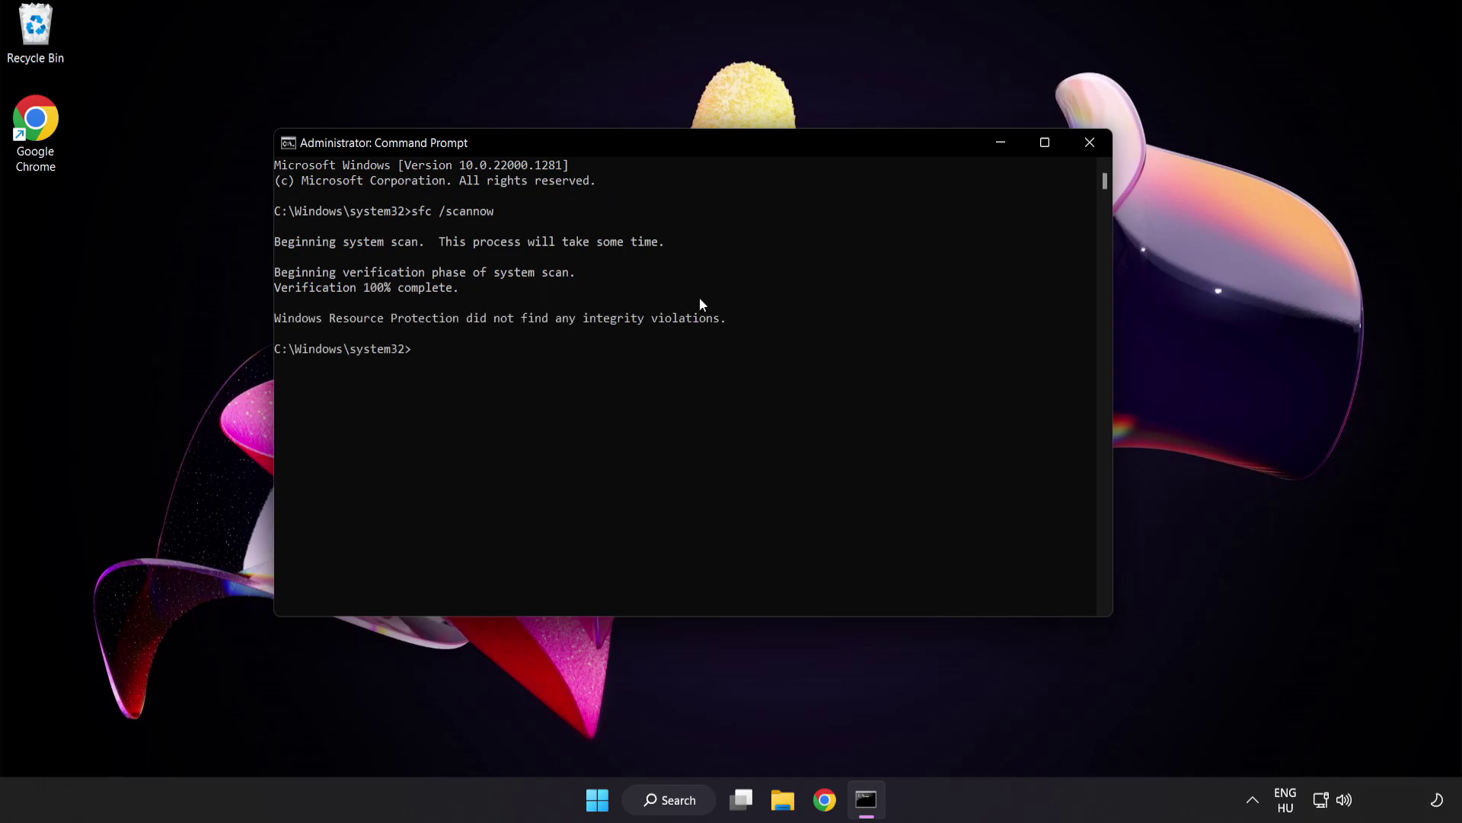
click(1088, 147)
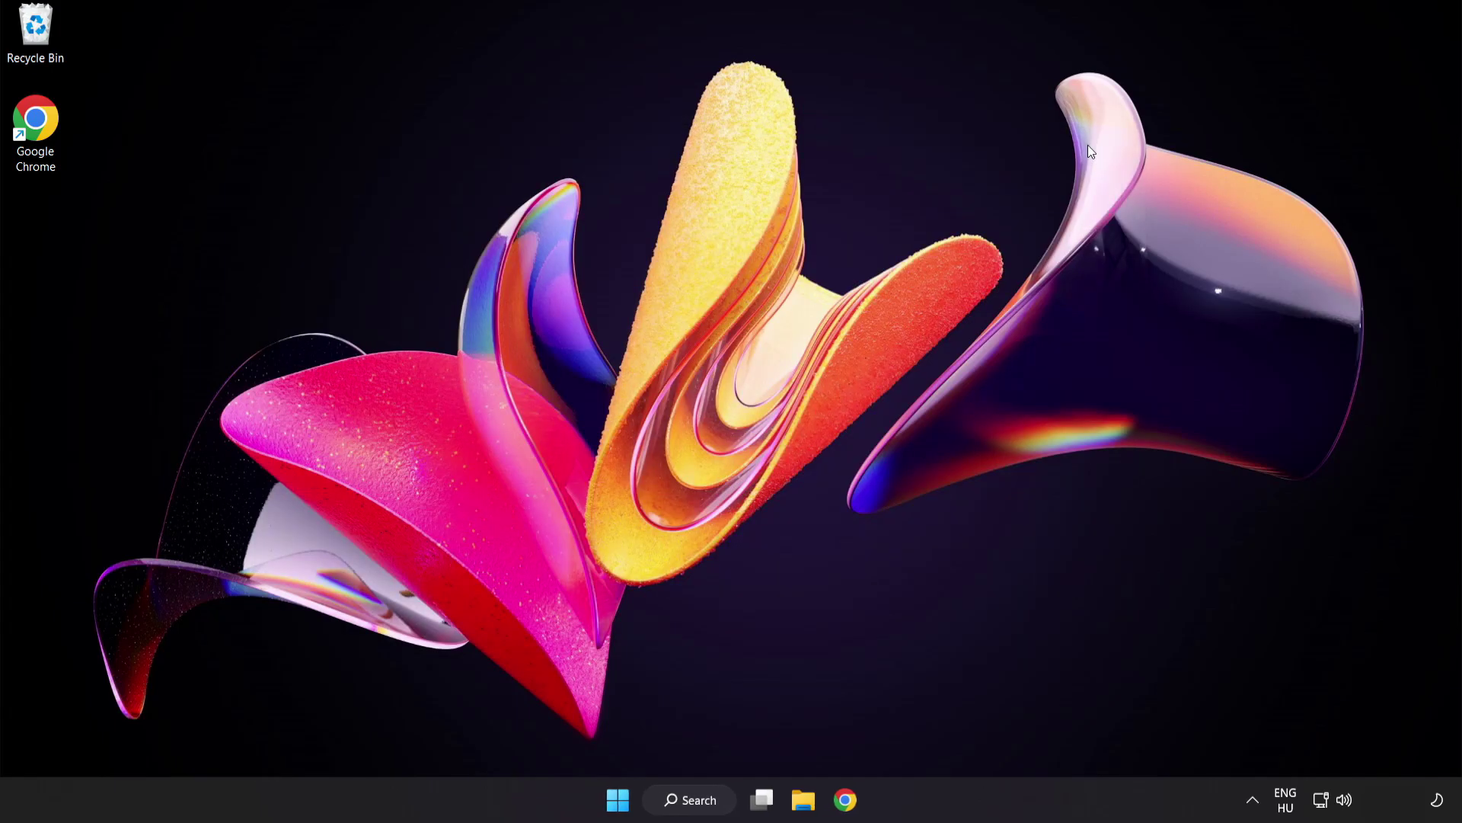
click(618, 799)
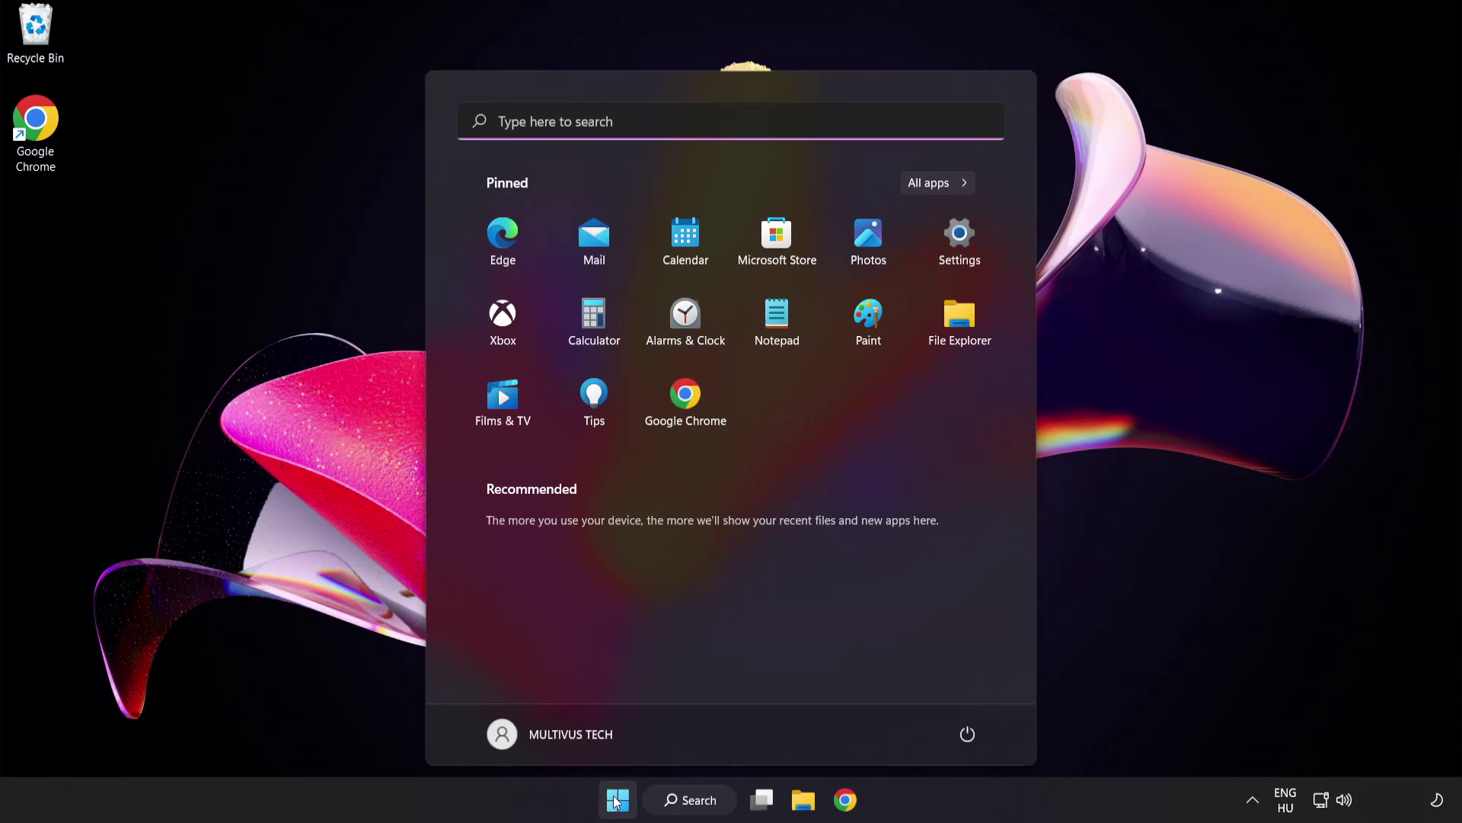
click(969, 734)
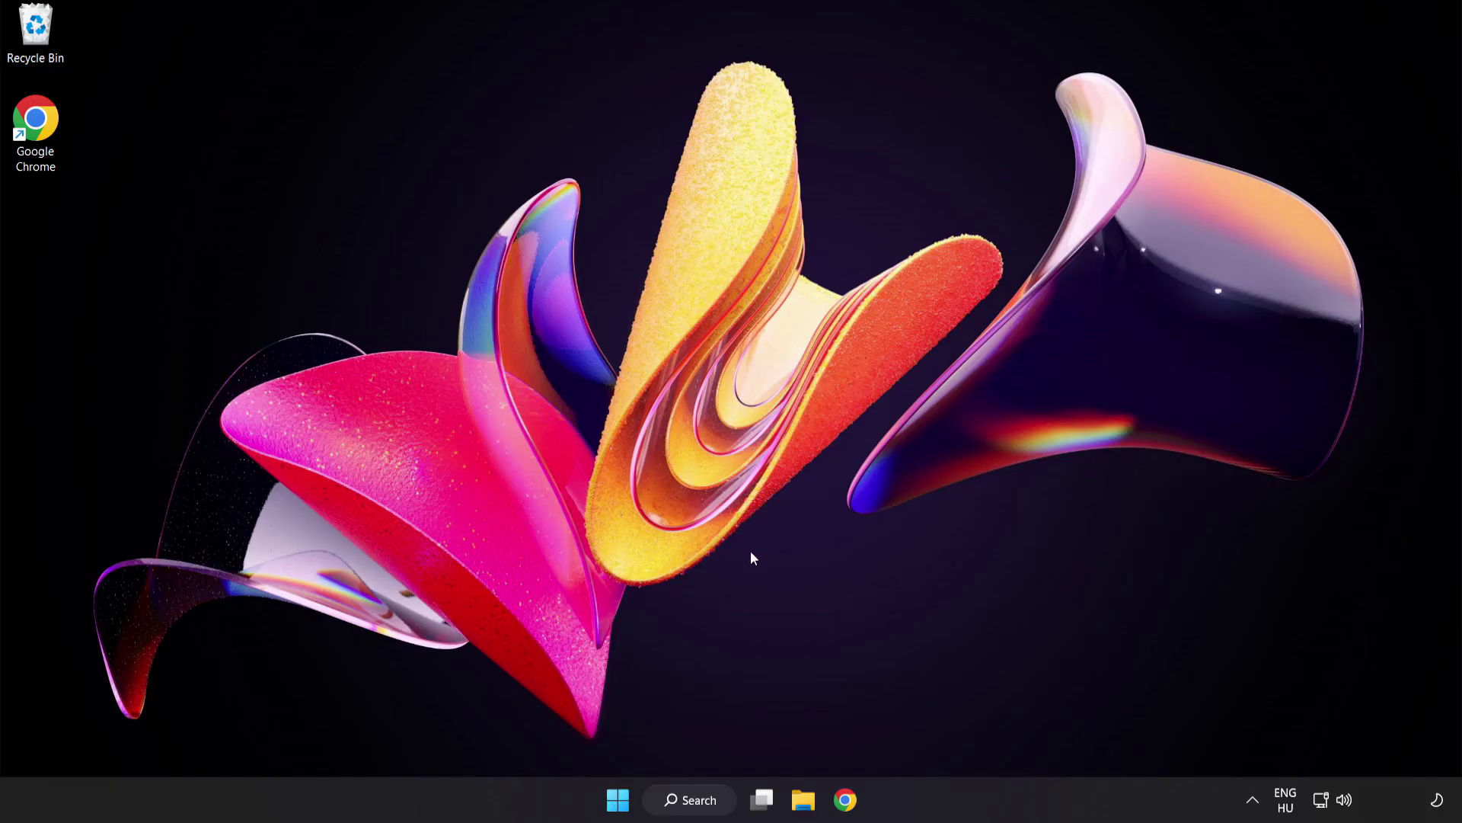
- Search 'security' and launch the Windows Security app
click(702, 802)
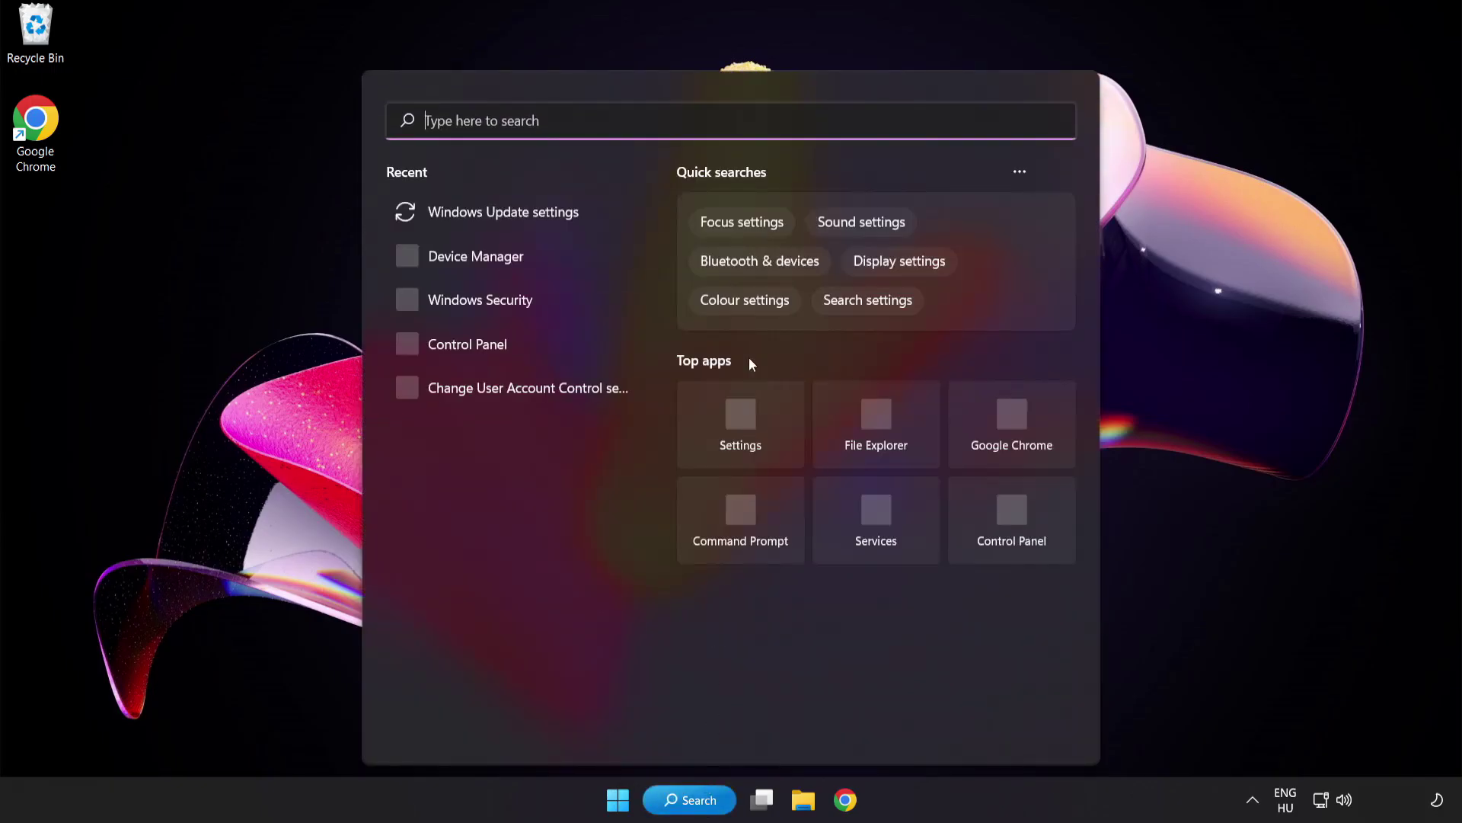
text(secu)
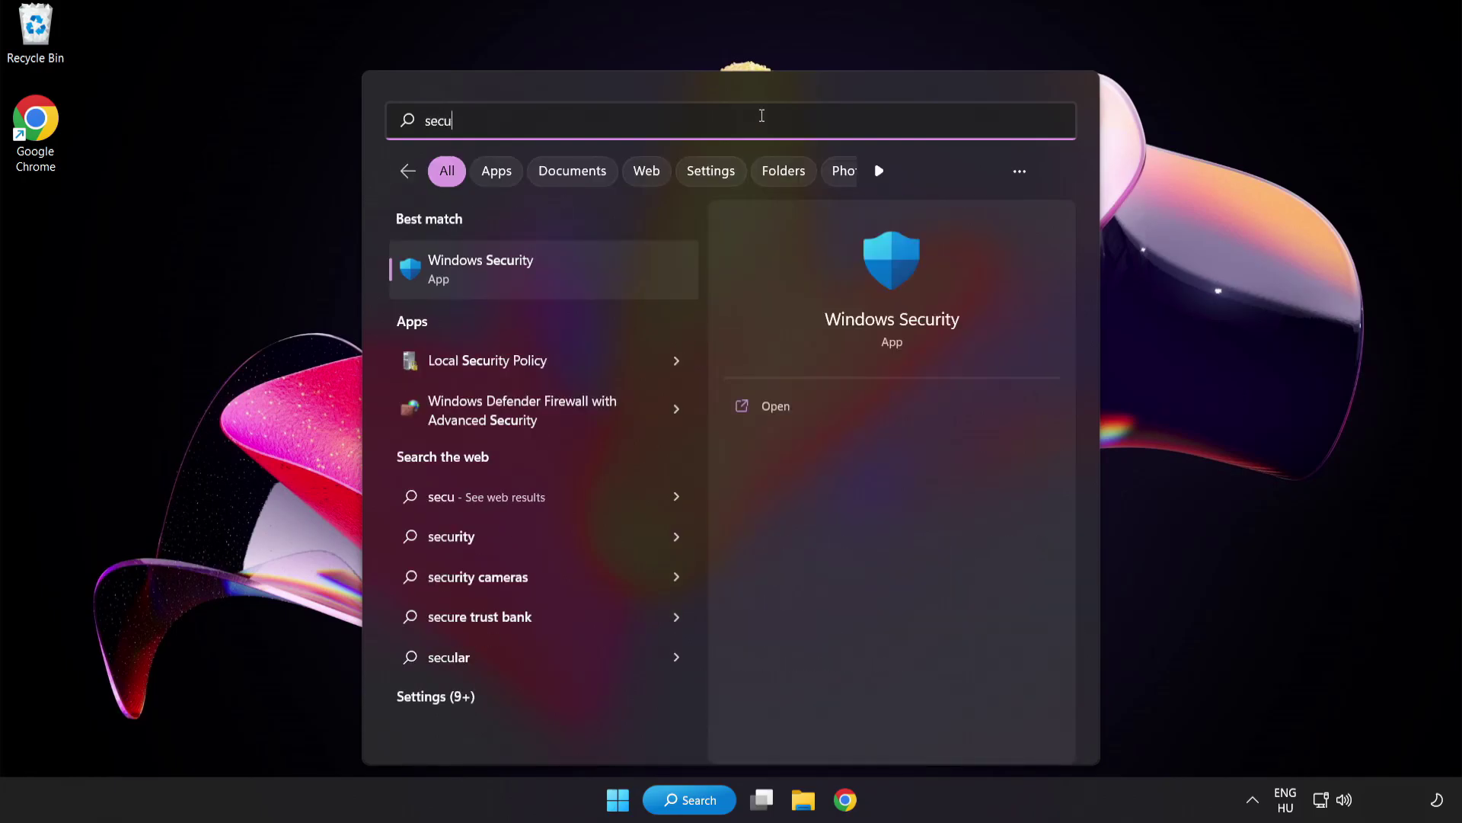
text(rity)
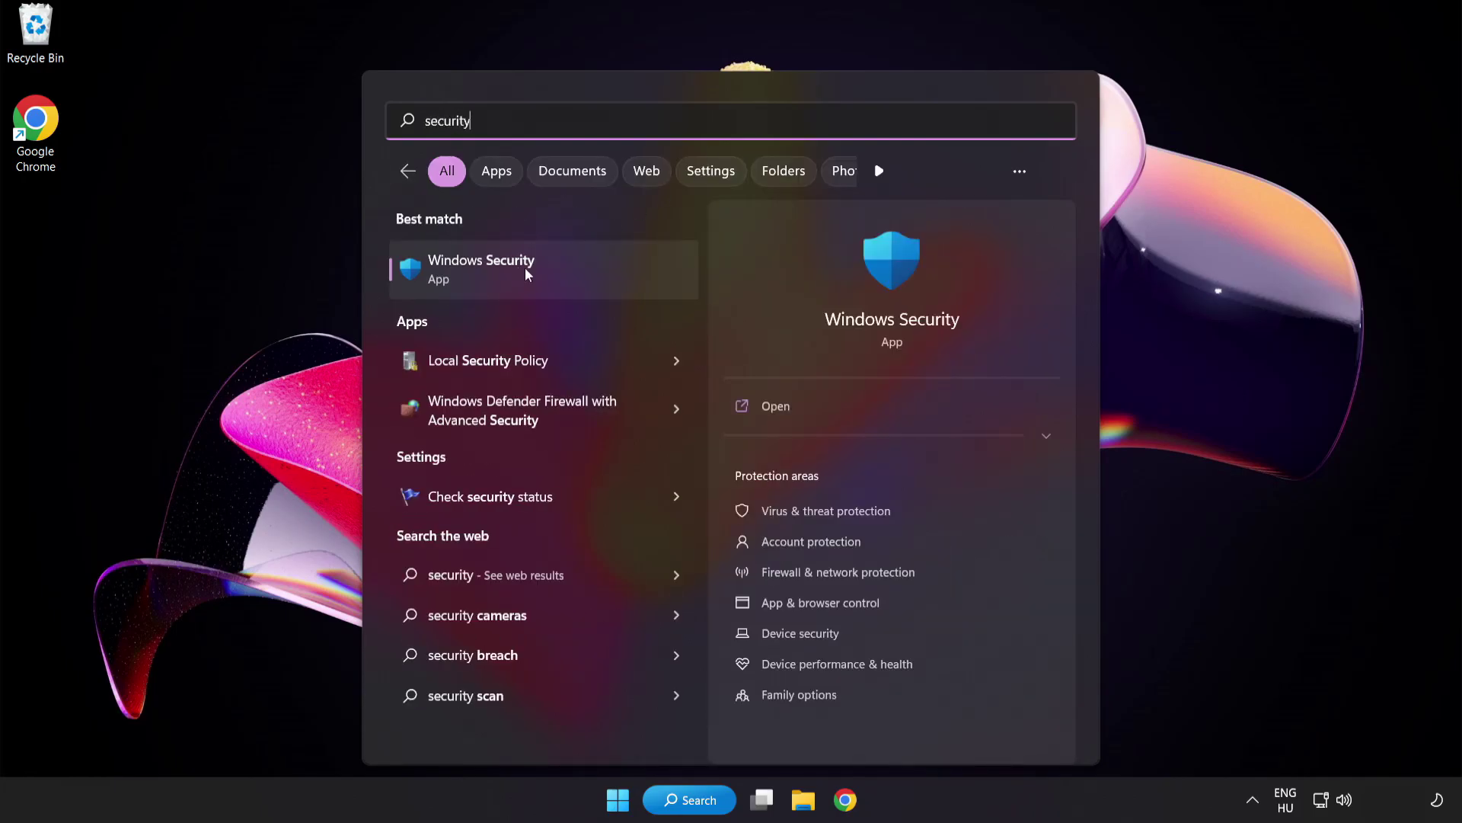
click(553, 272)
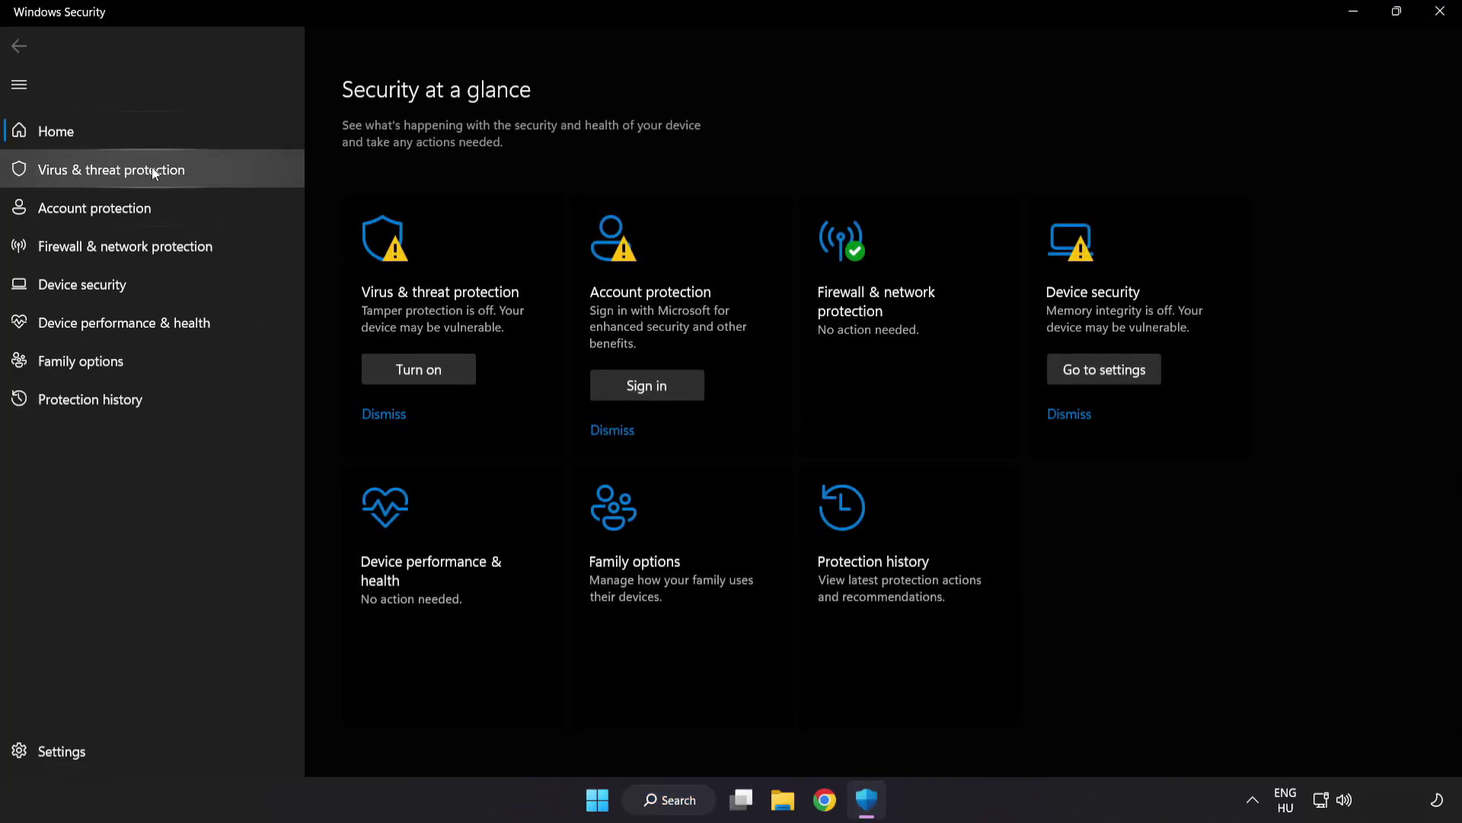
- Go to Virus & threat protection, open Manage settings, and scroll toward Exclusions
click(222, 169)
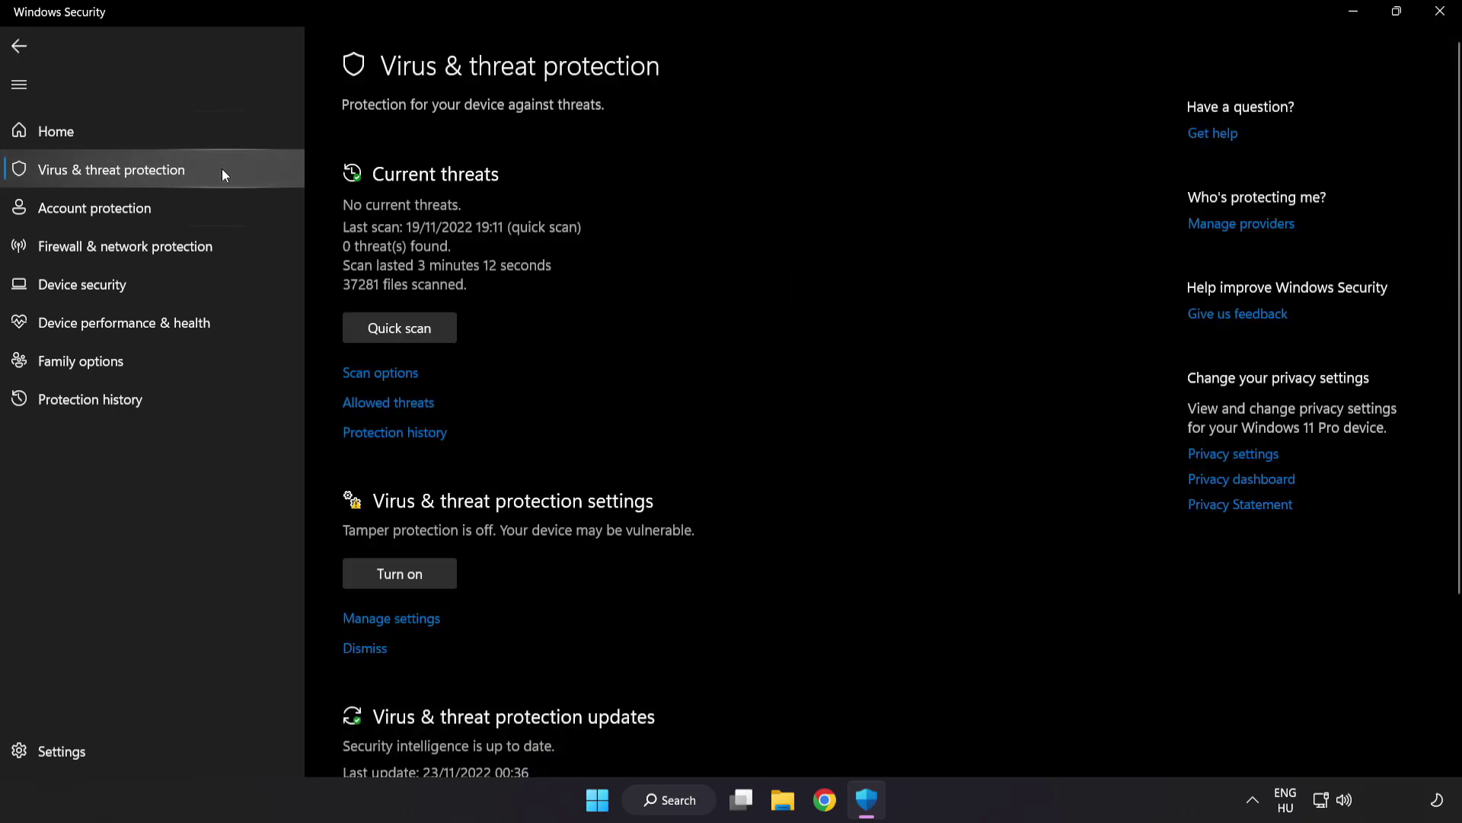
scroll(924, 217, down, 3)
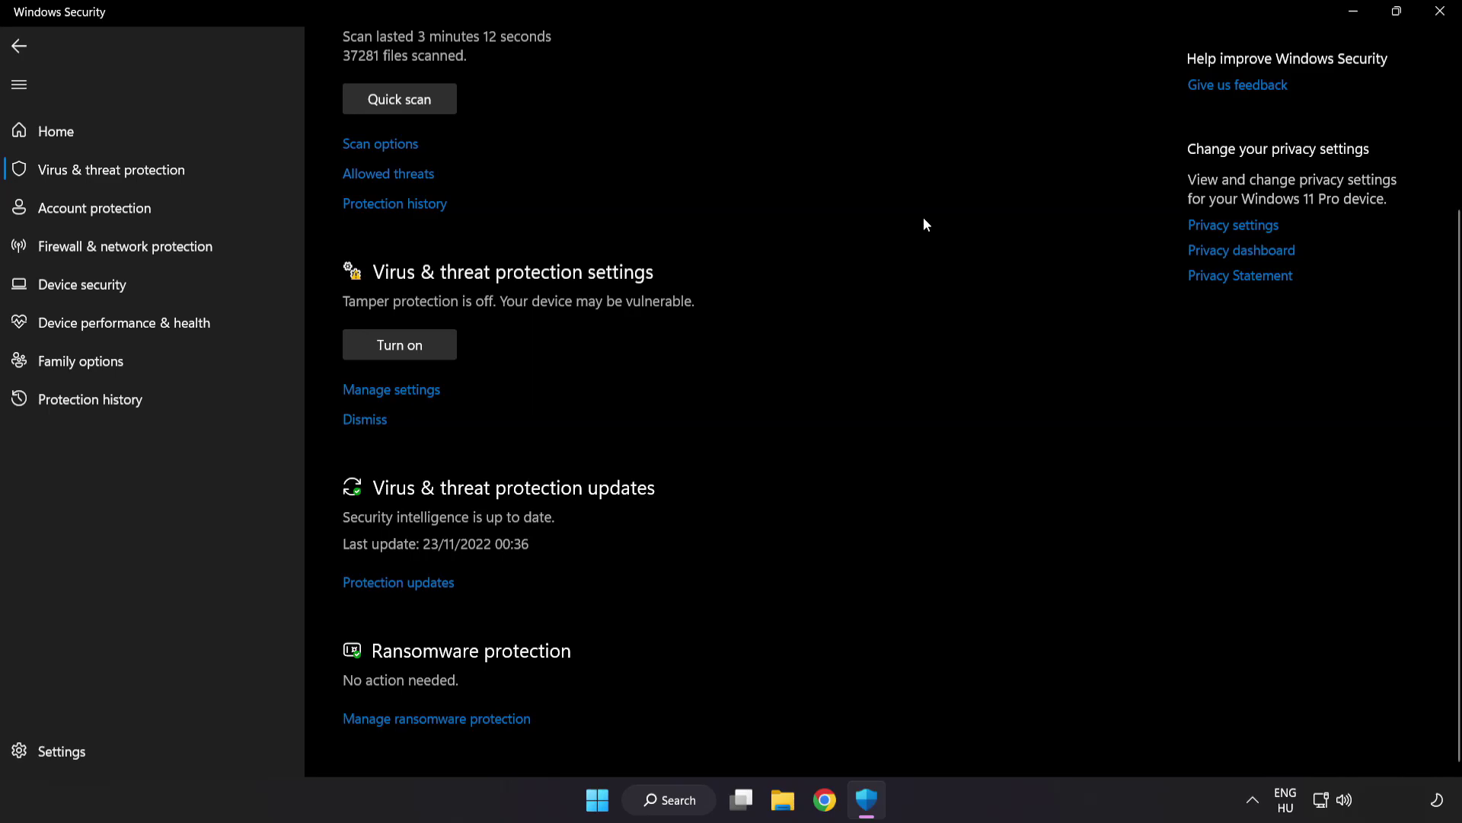
click(402, 390)
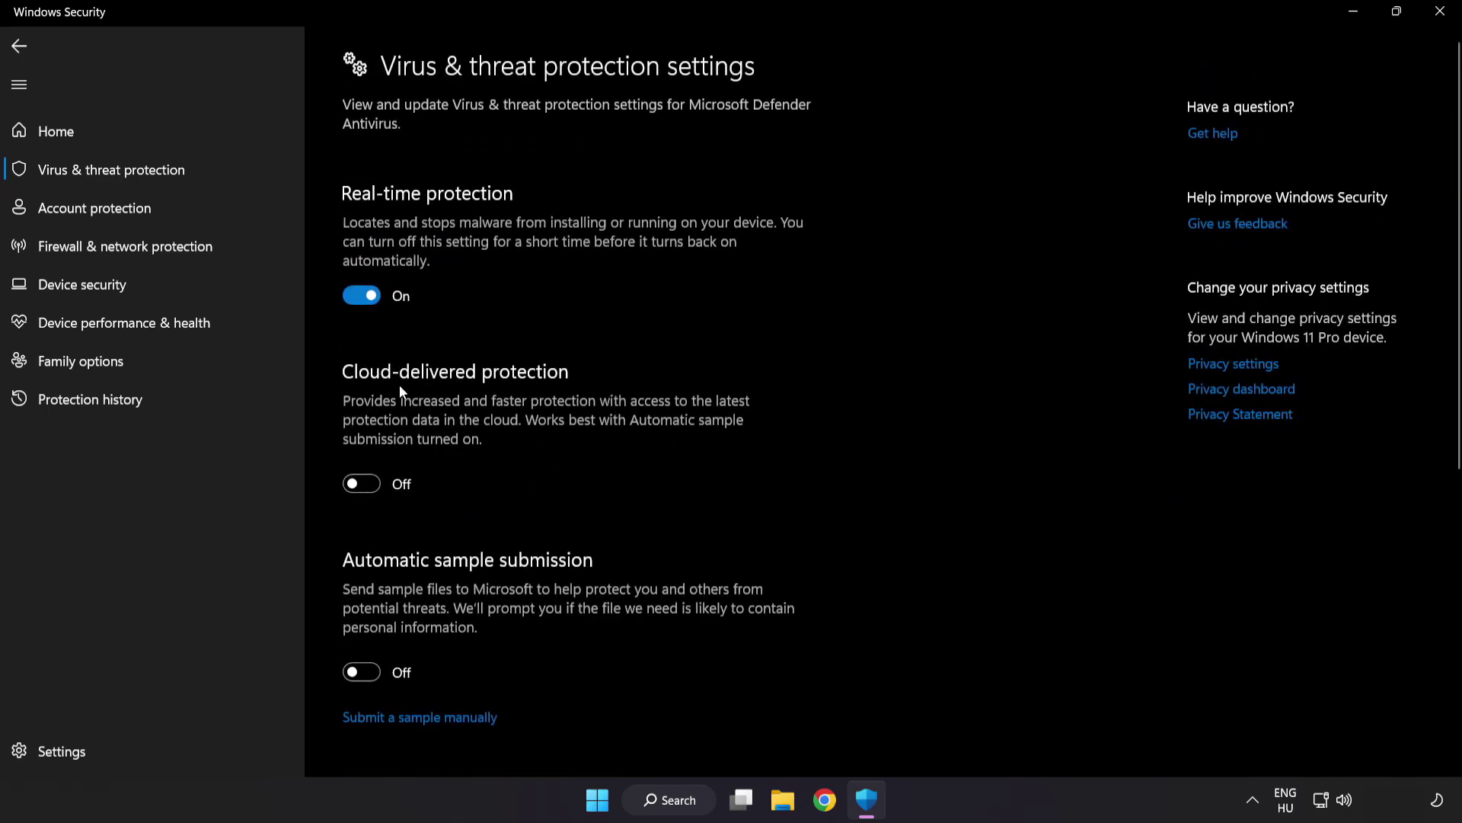
scroll(850, 397, down, 6)
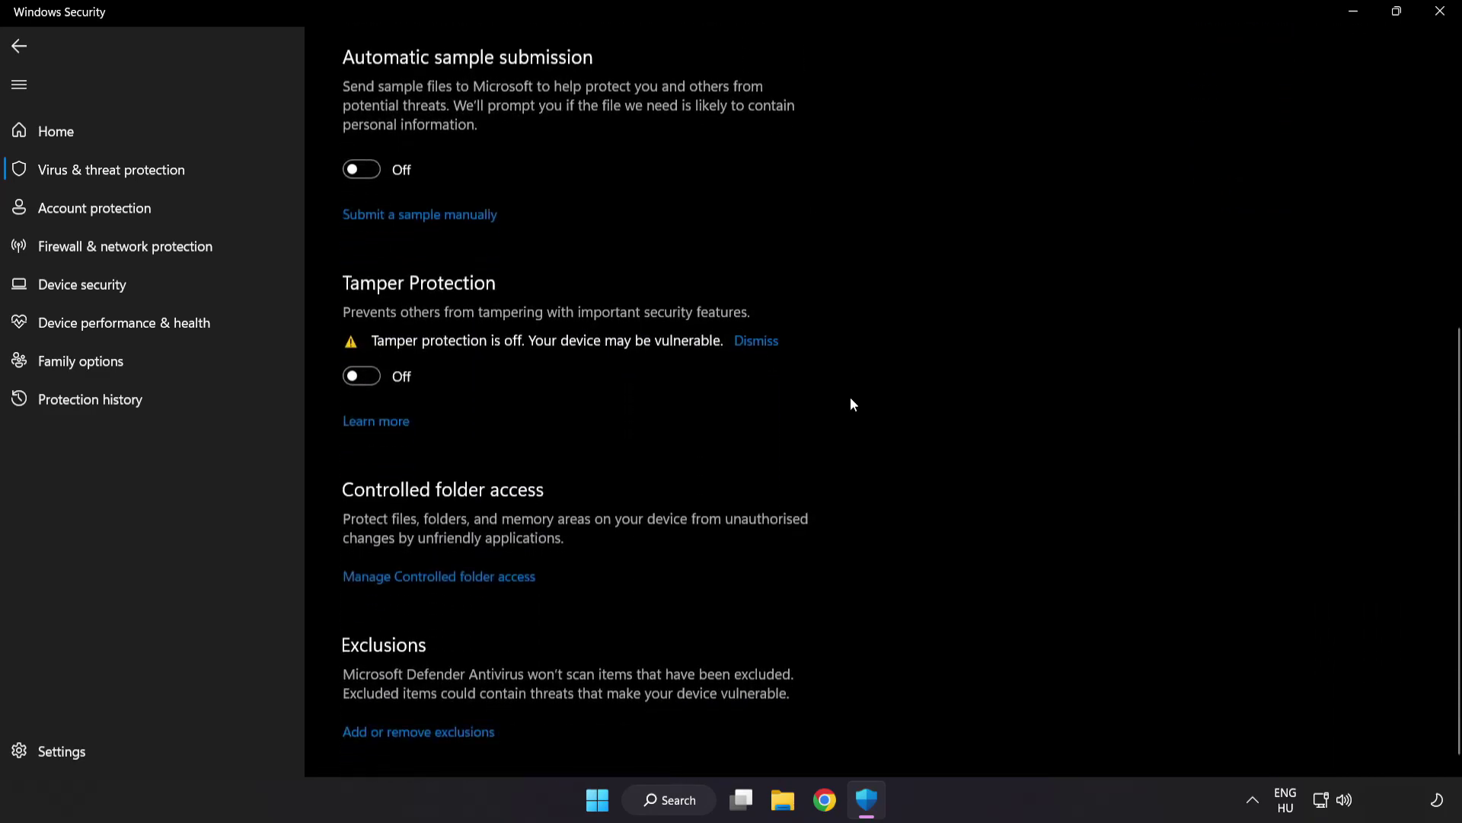
scroll(850, 396, down, 1)
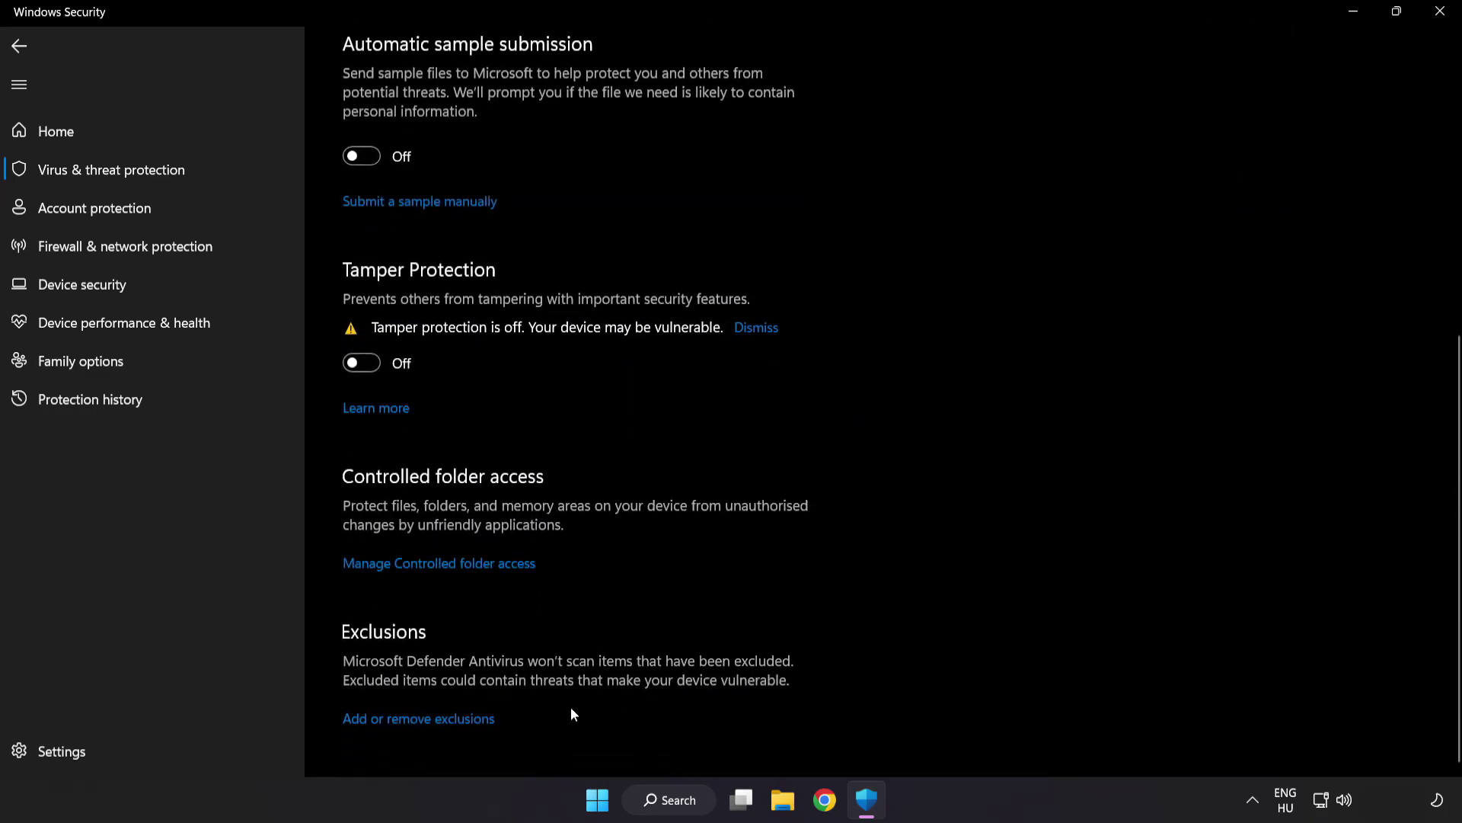
- Open Add or remove exclusions and expand the Add an exclusion dropdown
click(427, 720)
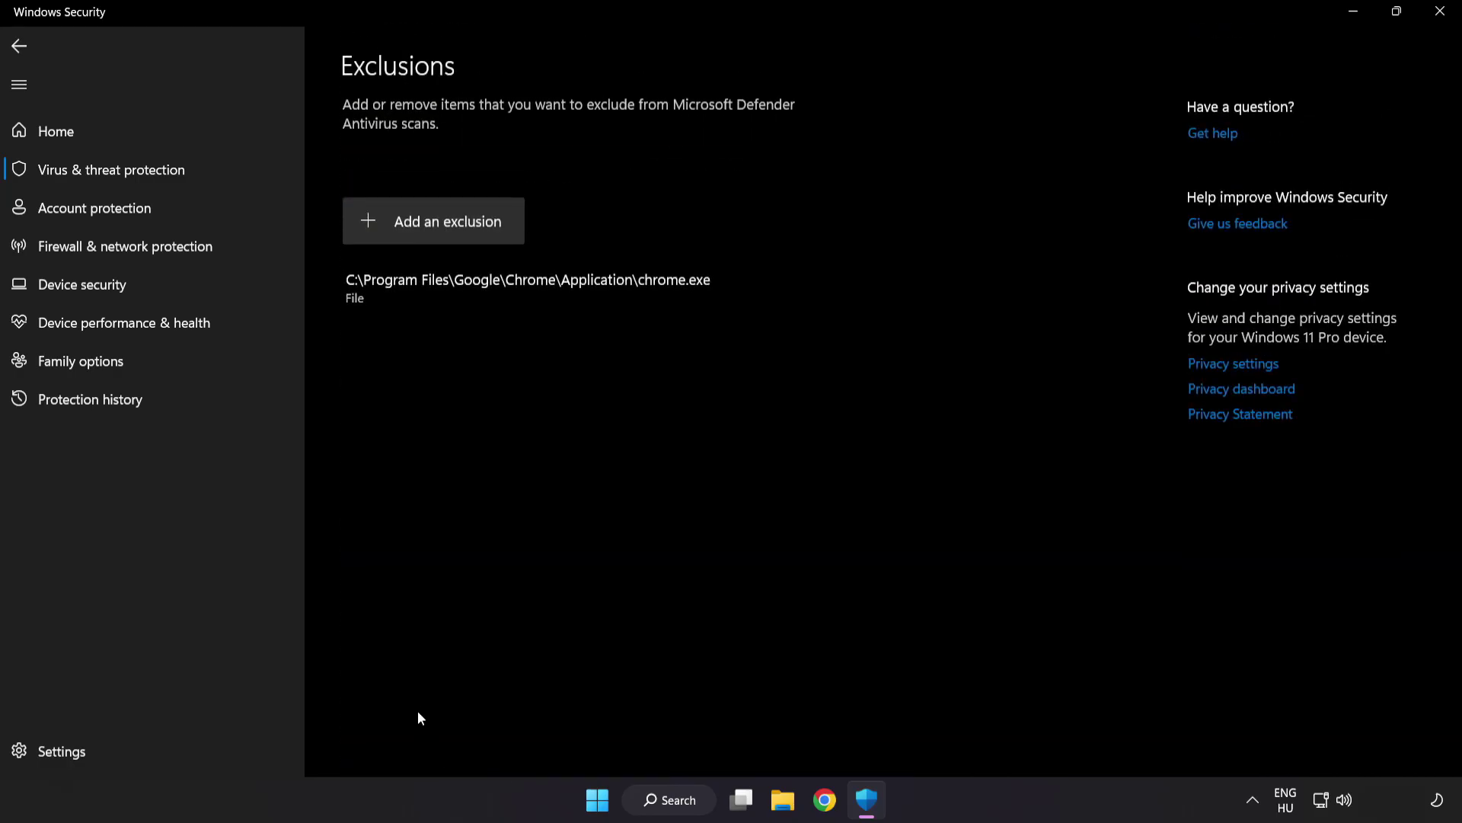
click(438, 237)
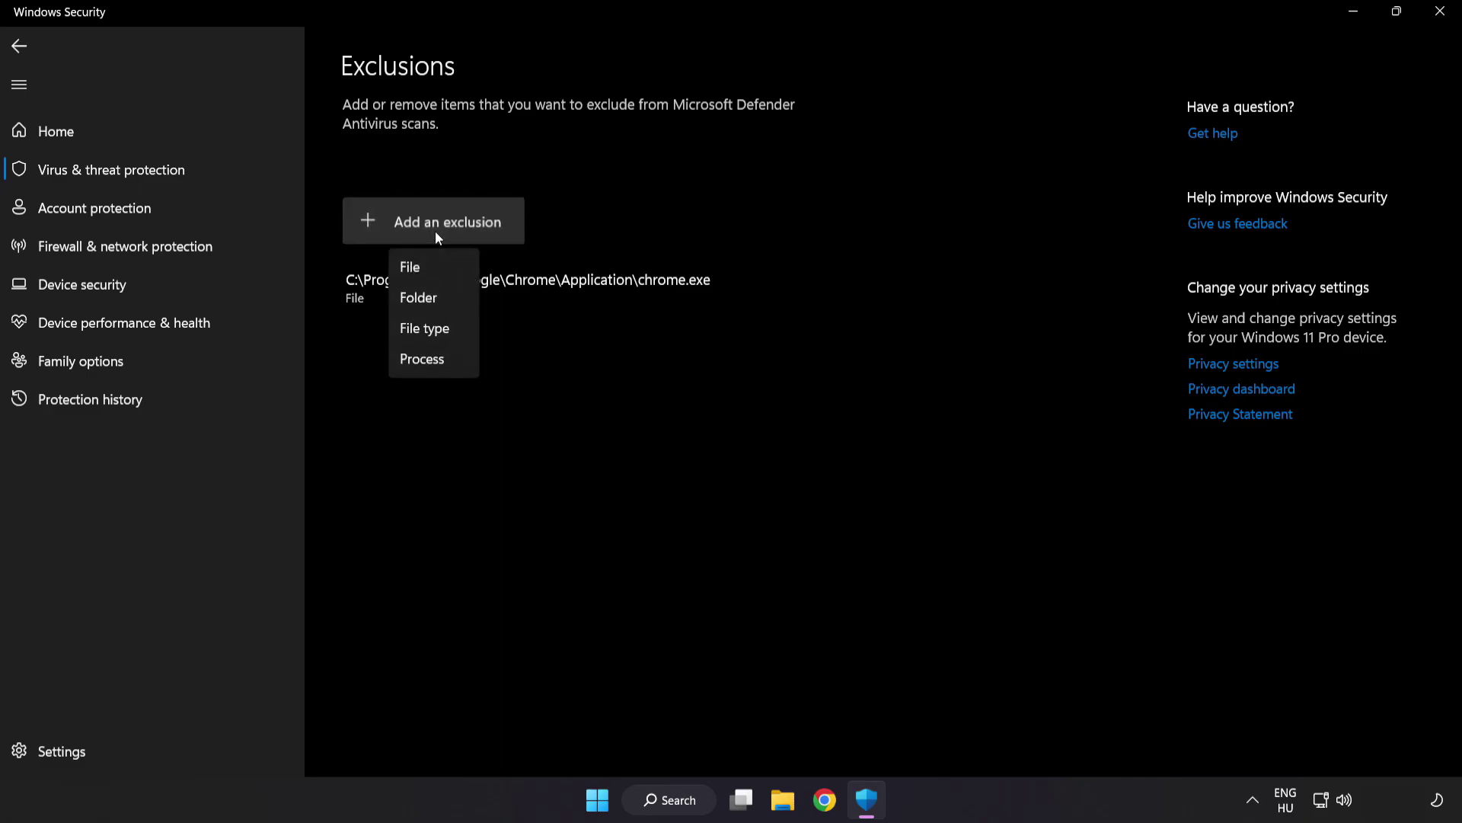
- Choose a File exclusion and browse to C:\Program Files (x86)
click(425, 270)
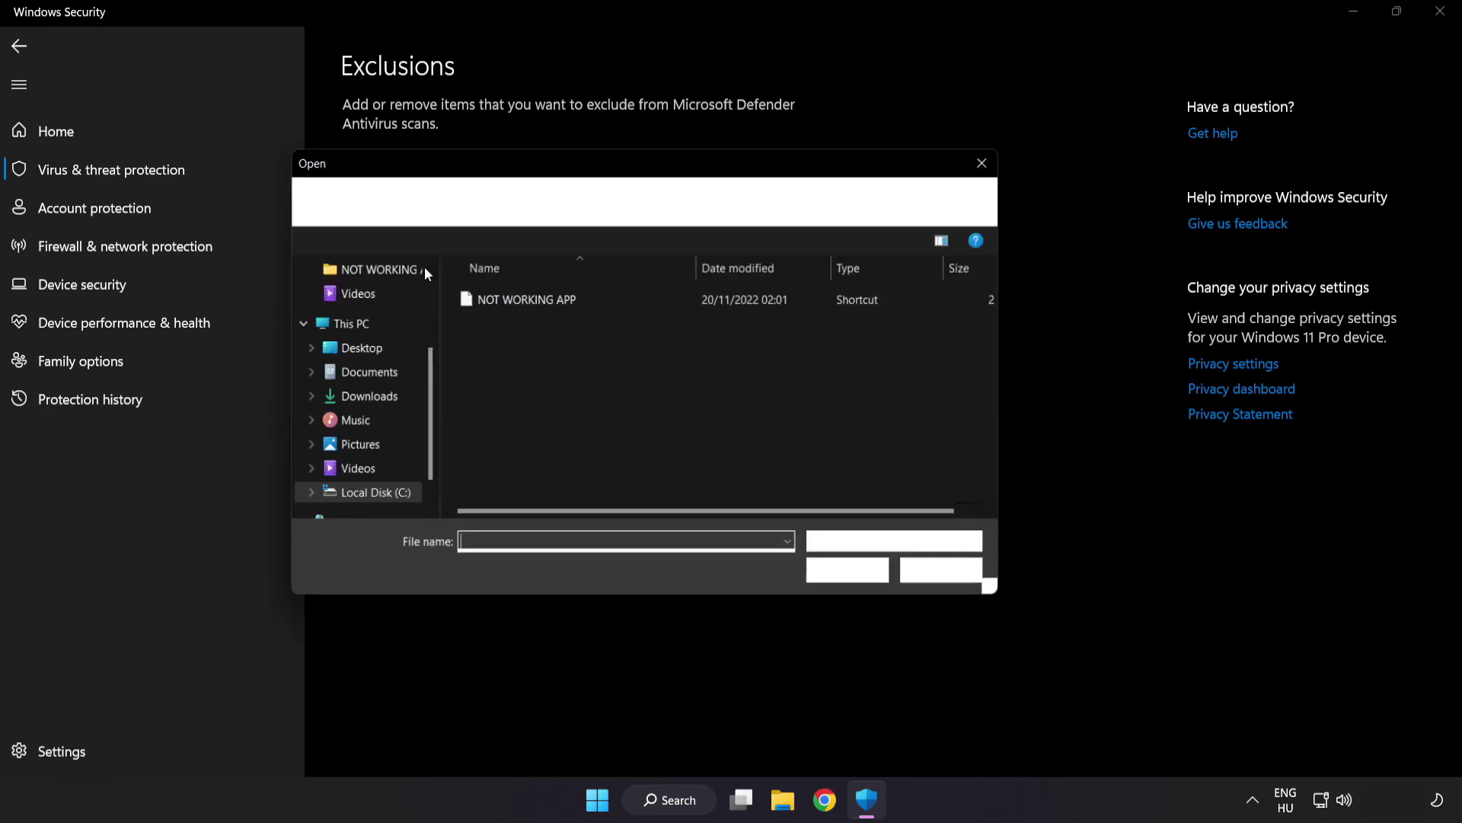
click(468, 204)
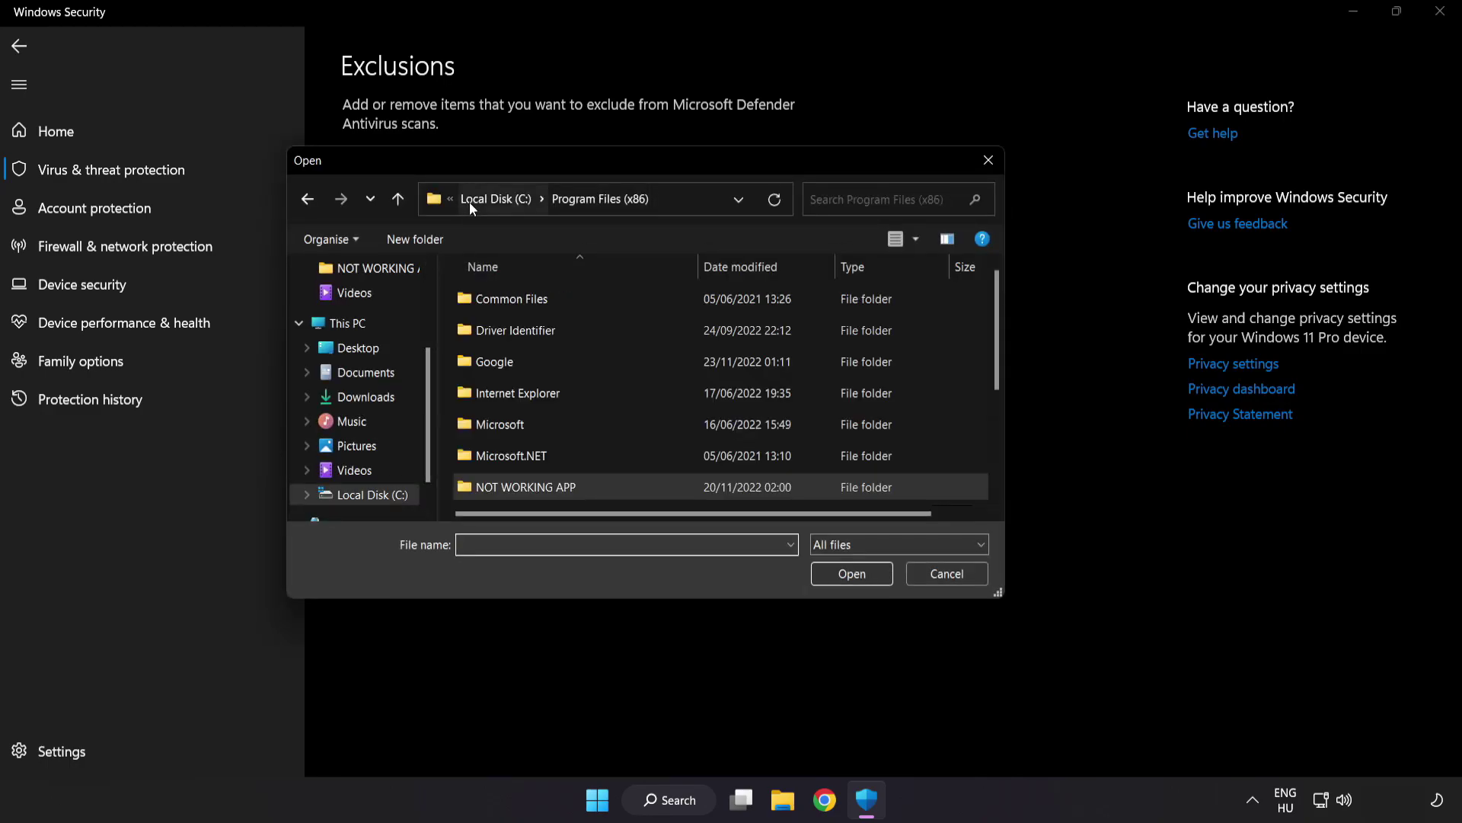
click(478, 198)
click(482, 198)
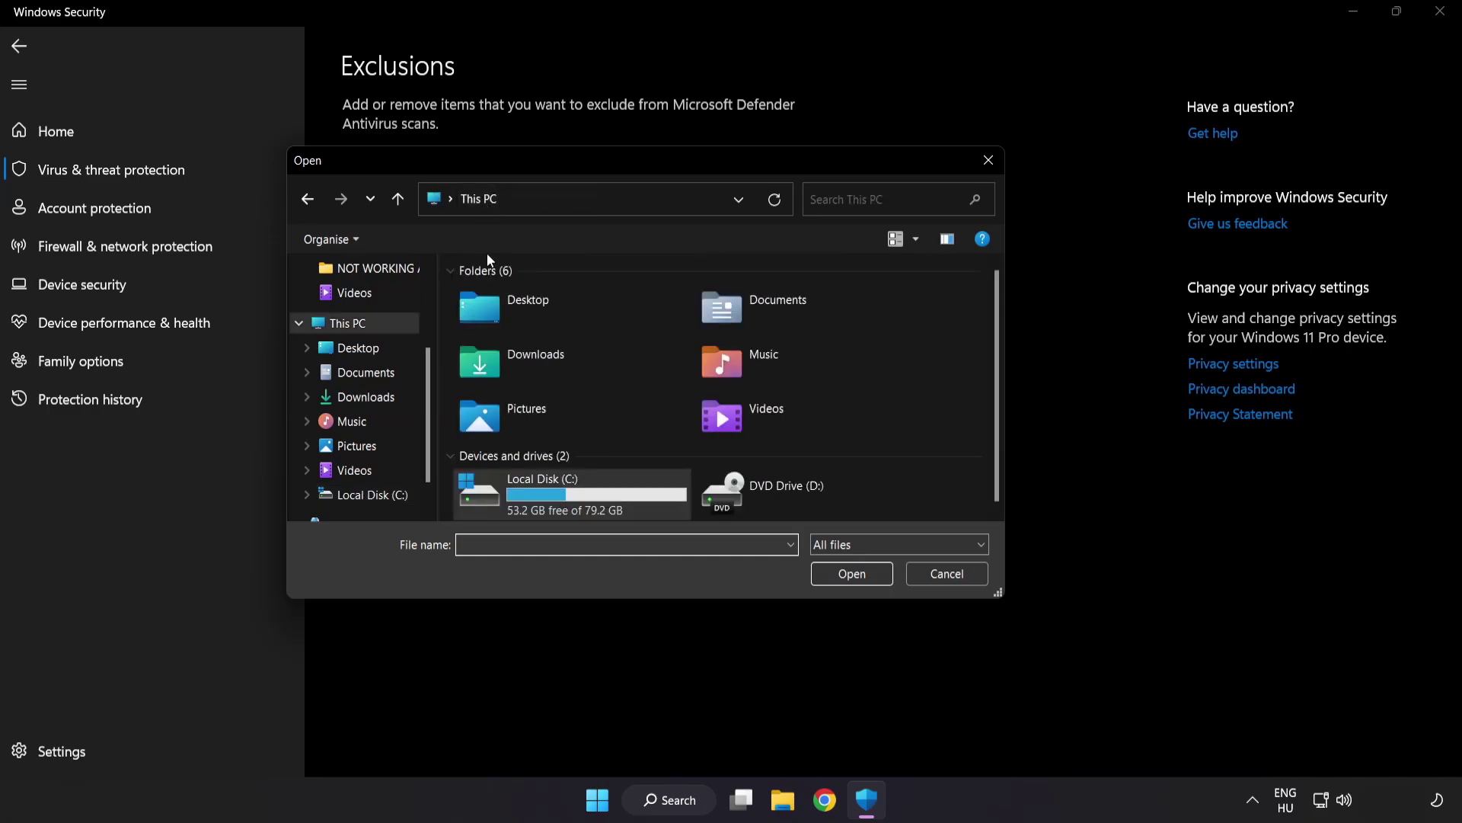
double_click(545, 499)
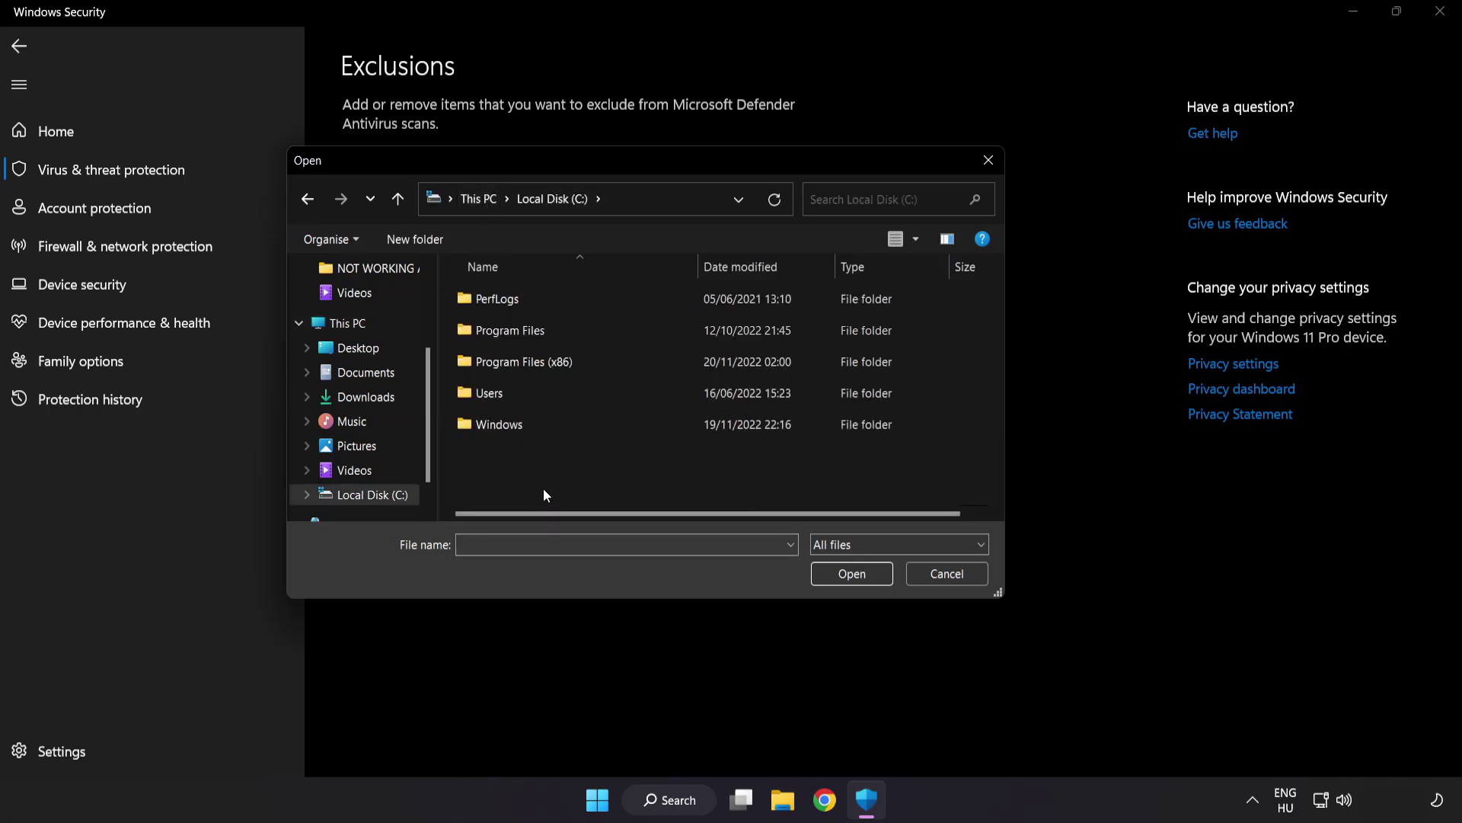
double_click(562, 355)
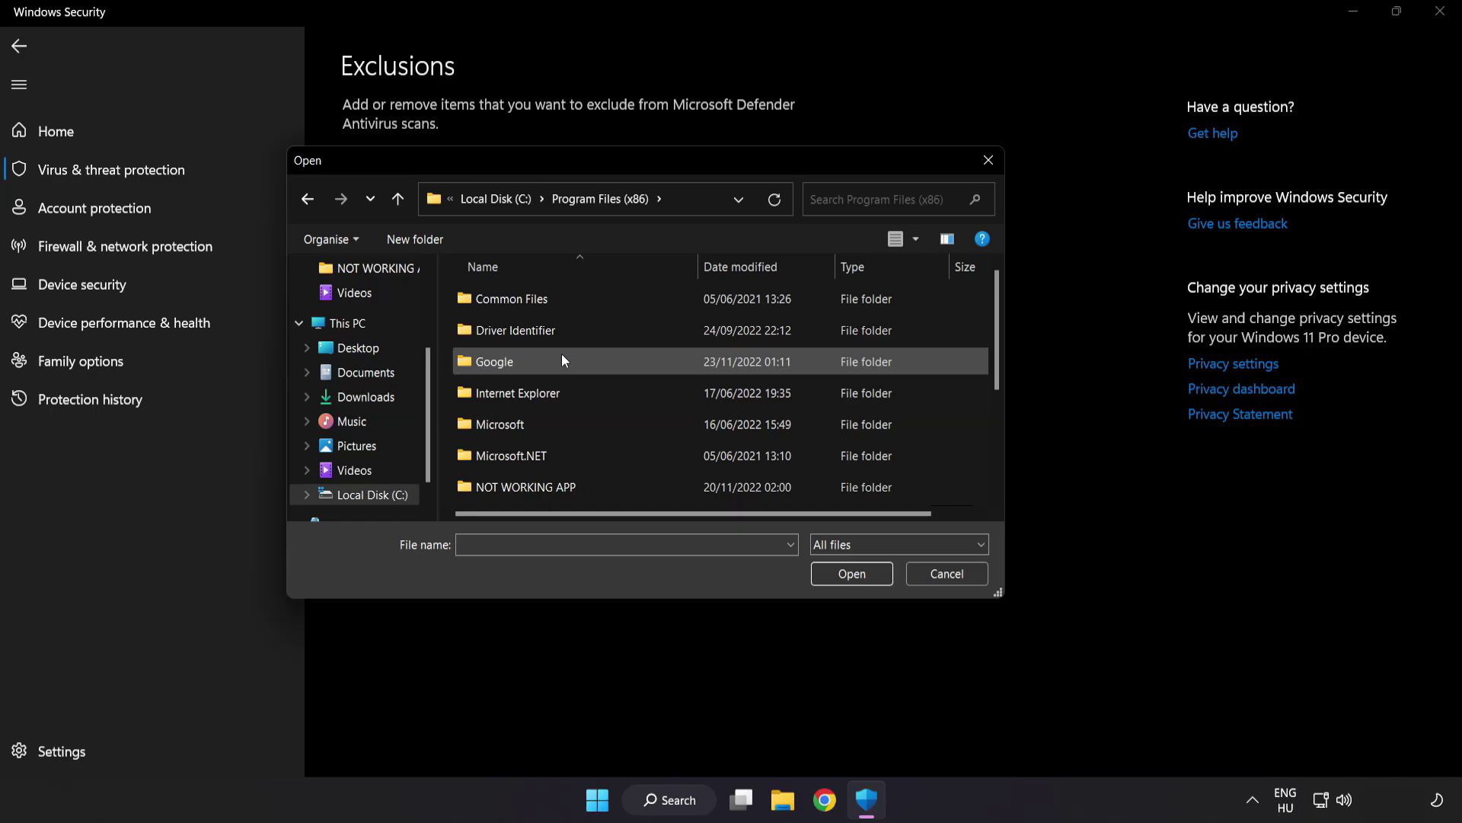
- Open the NOT WORKING APP folder and submit its NOT WORKING APP shortcut
scroll(542, 480, down, 1)
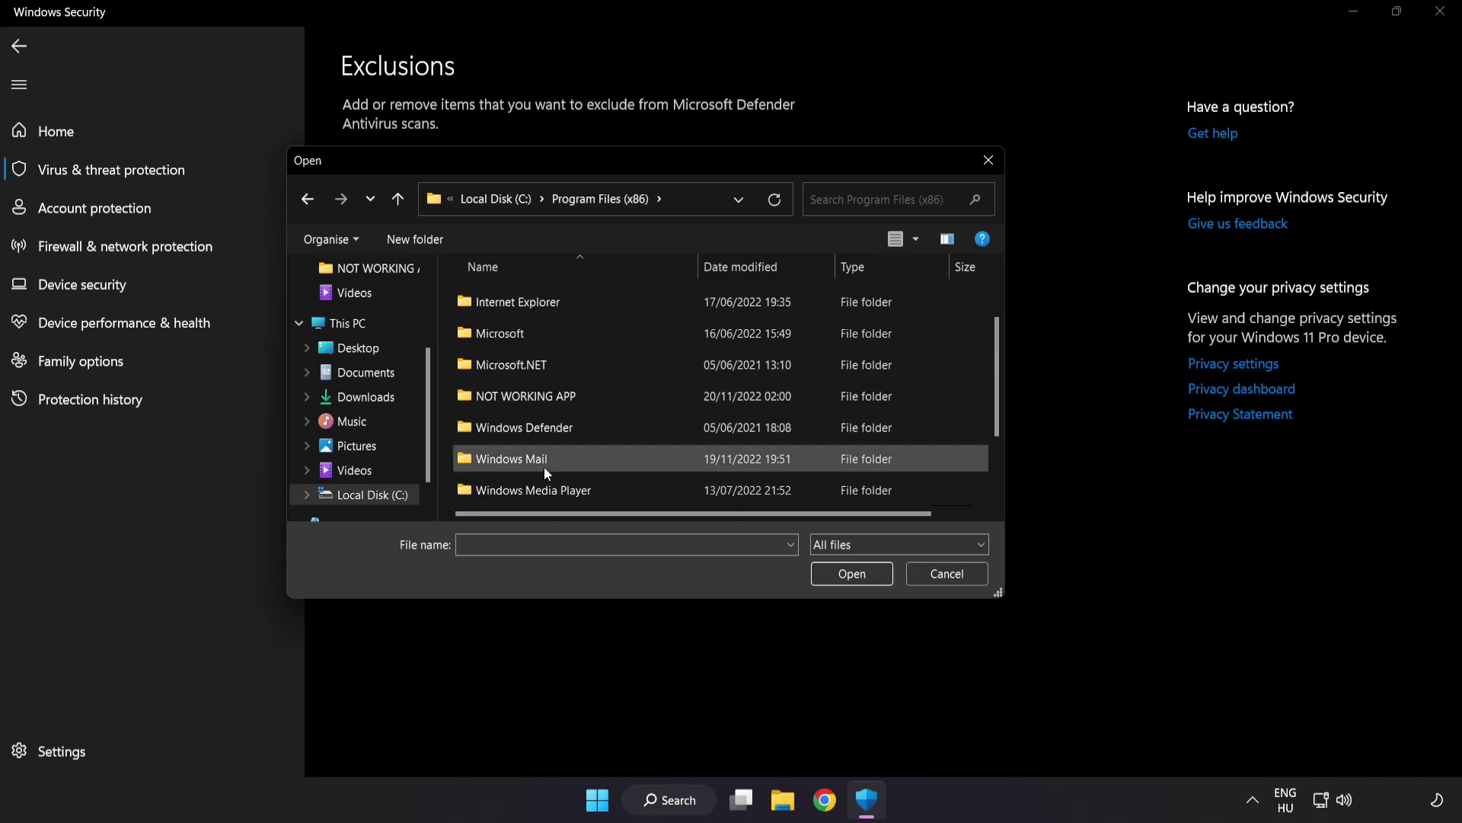
click(567, 397)
double_click(580, 396)
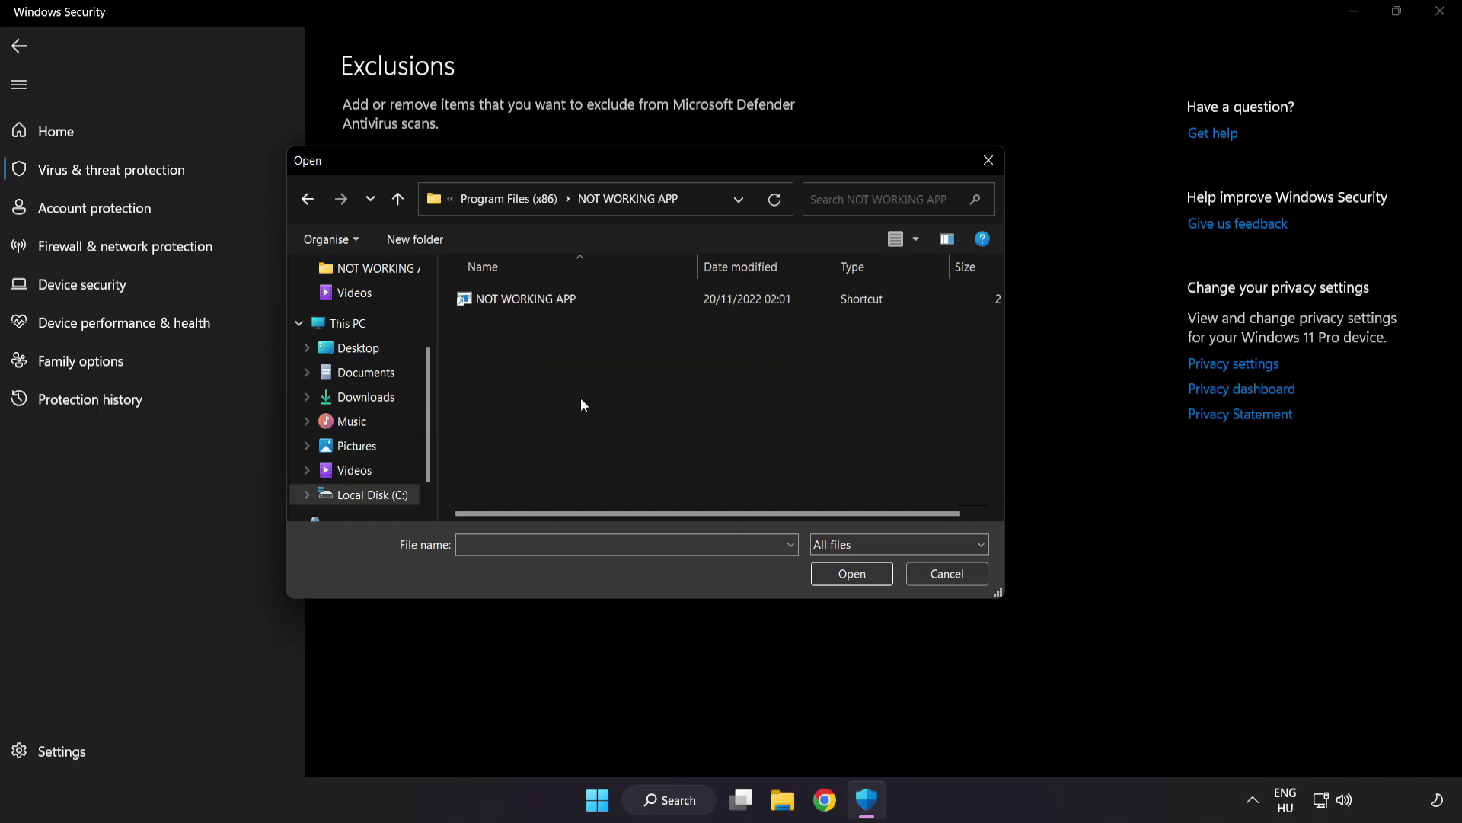
click(537, 304)
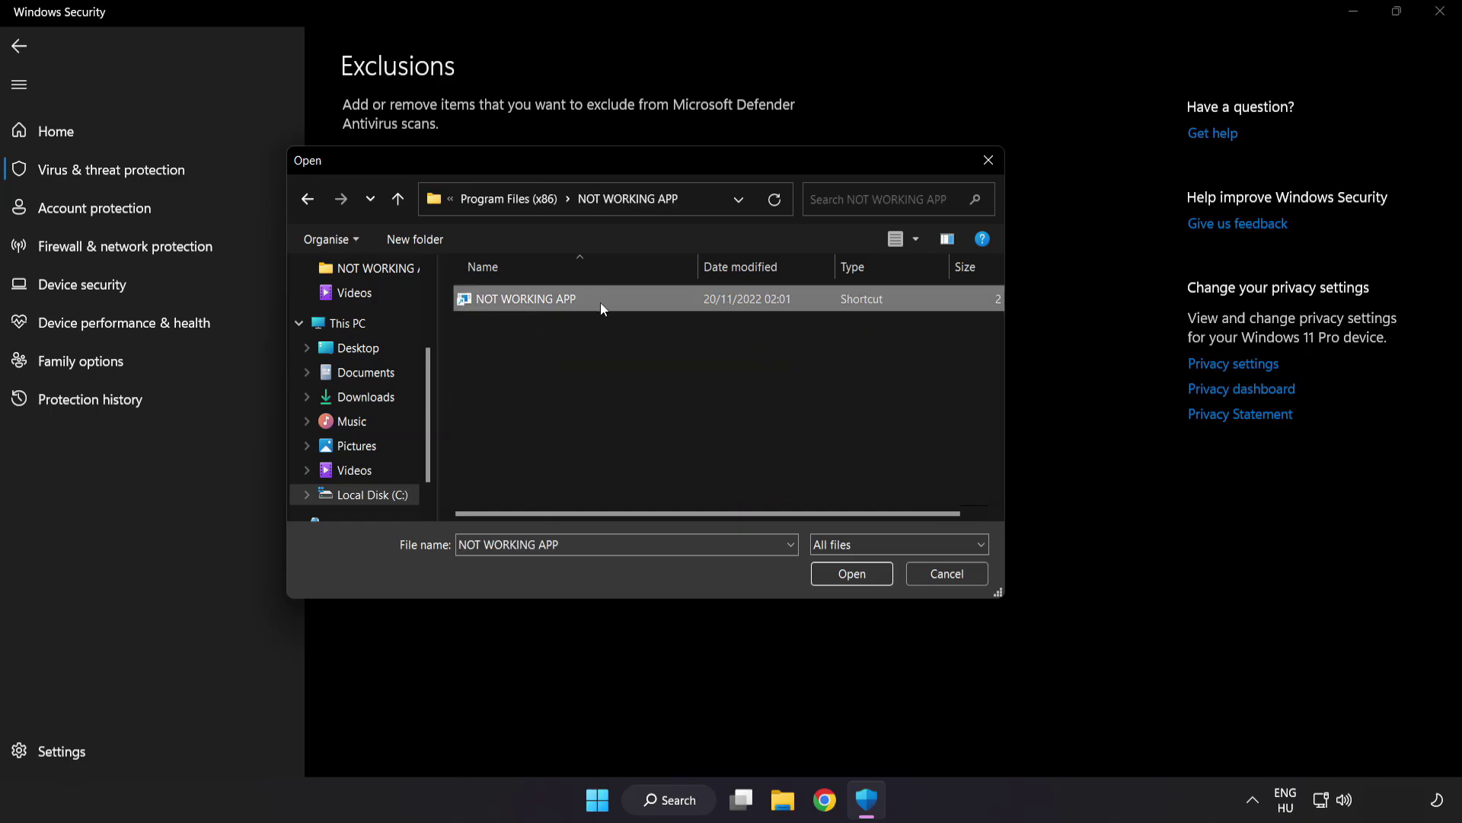
click(854, 581)
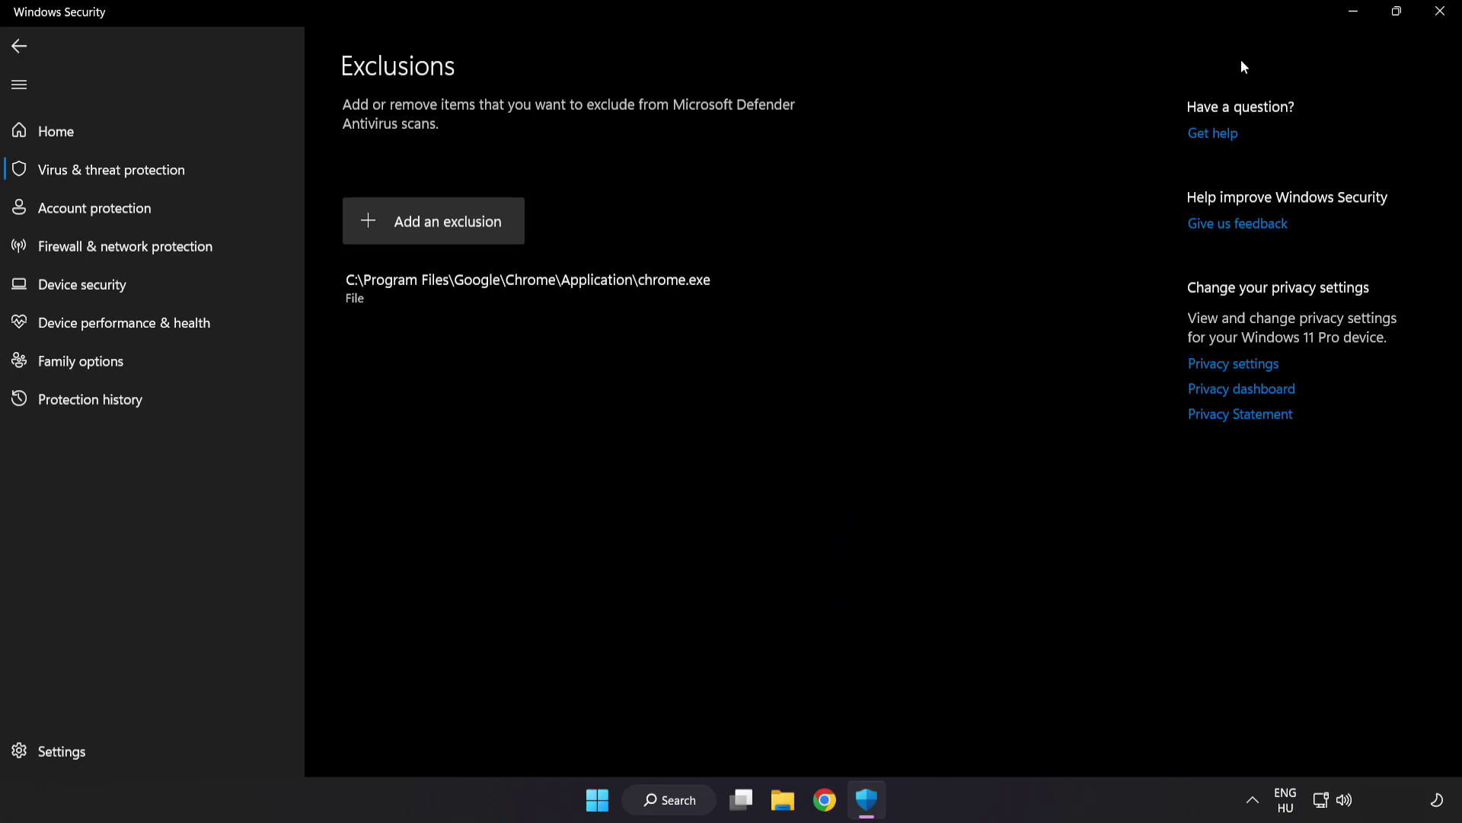
- Close Windows Security and show the Start menu's power options, including Restart
click(1436, 24)
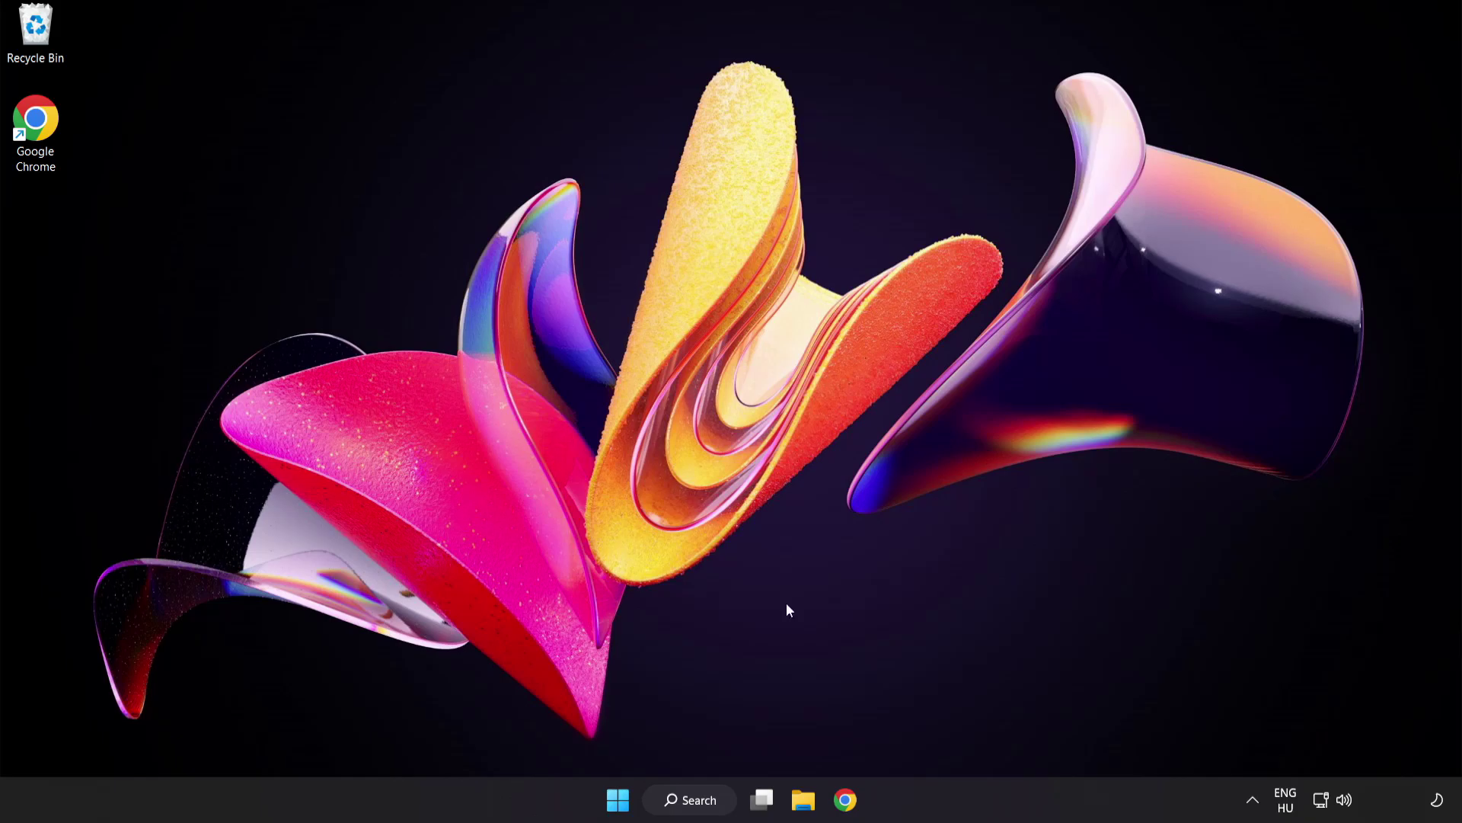
key(super)
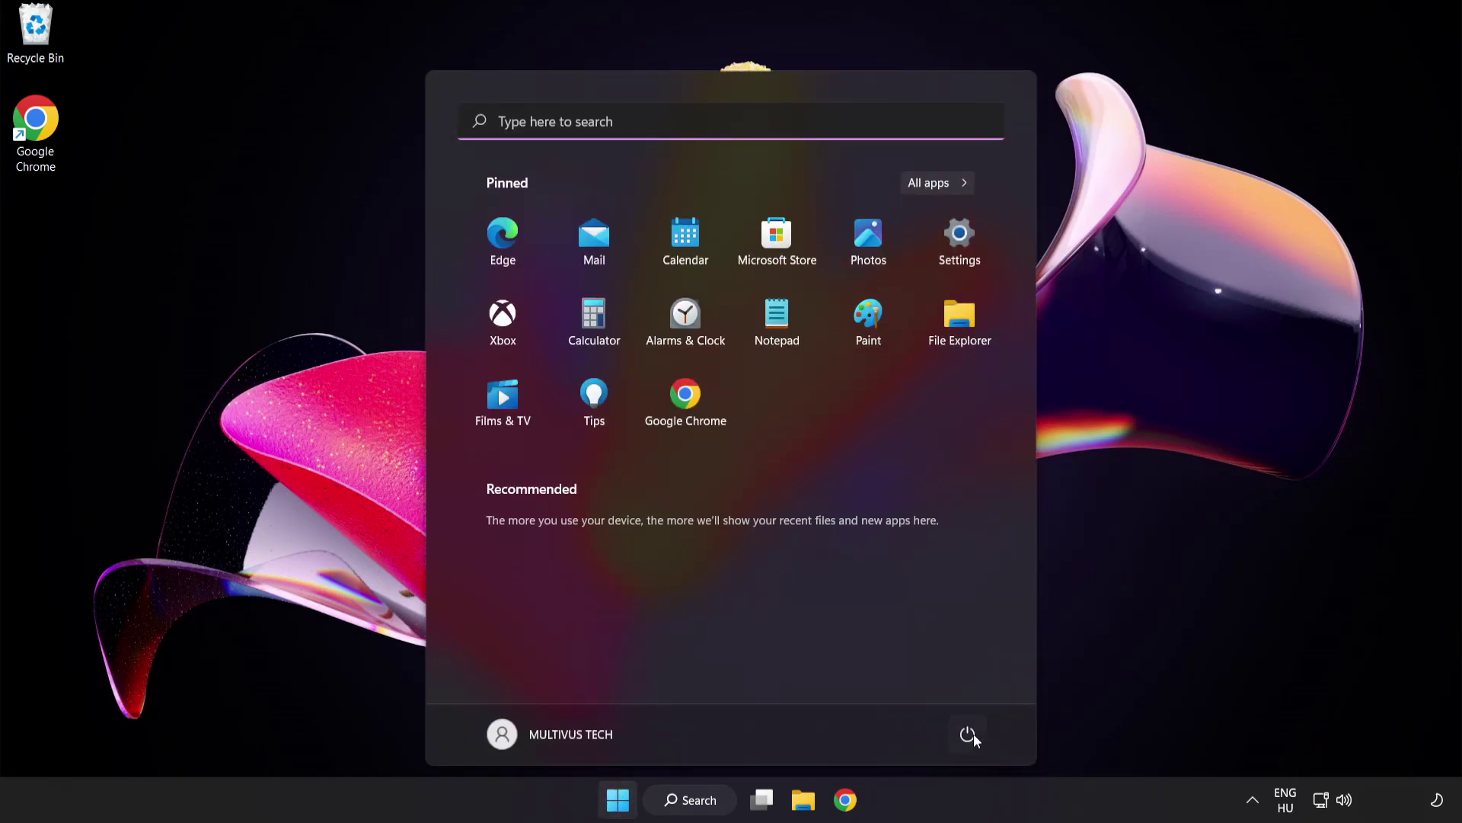
click(967, 734)
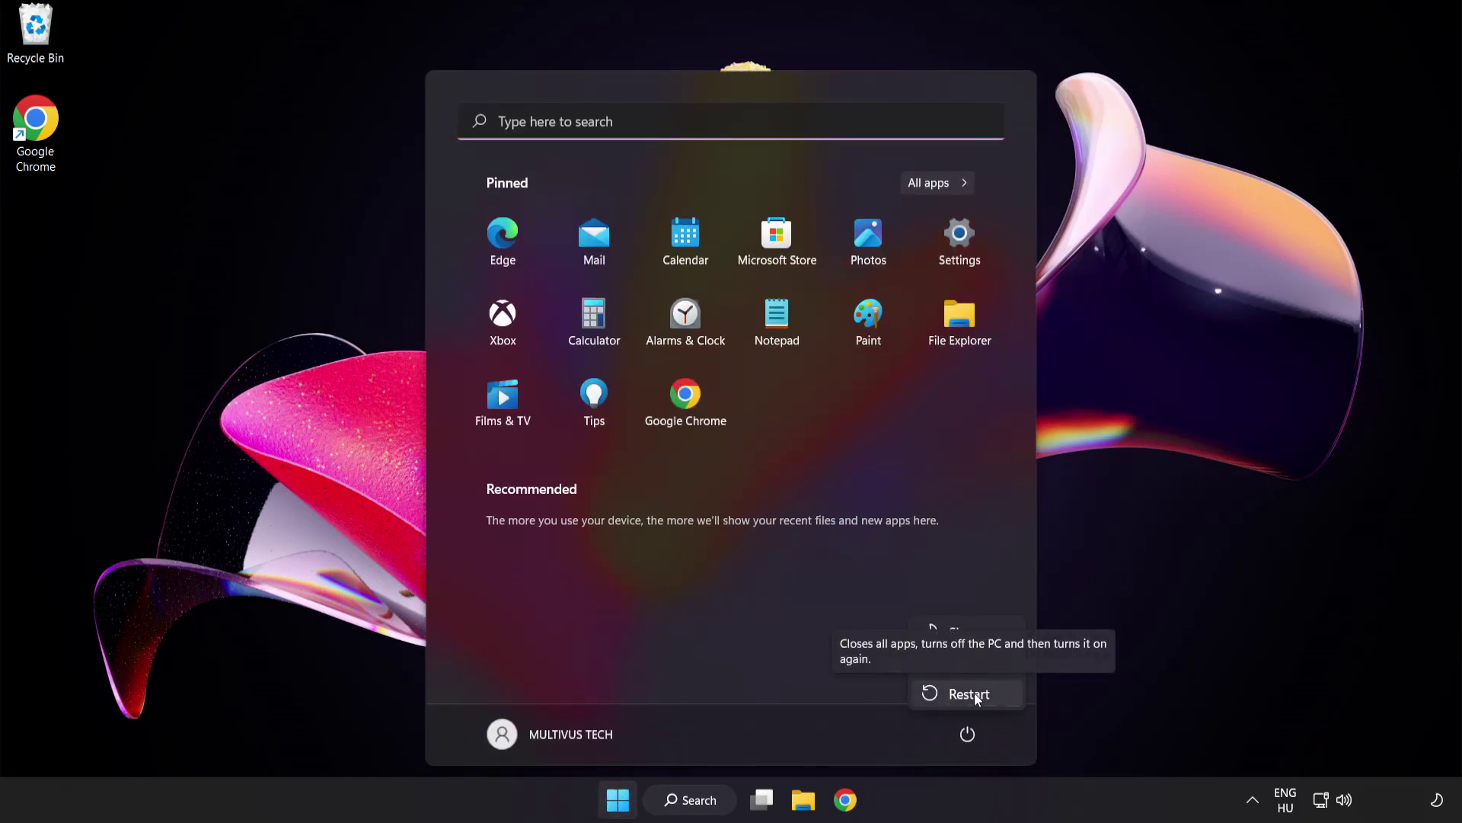